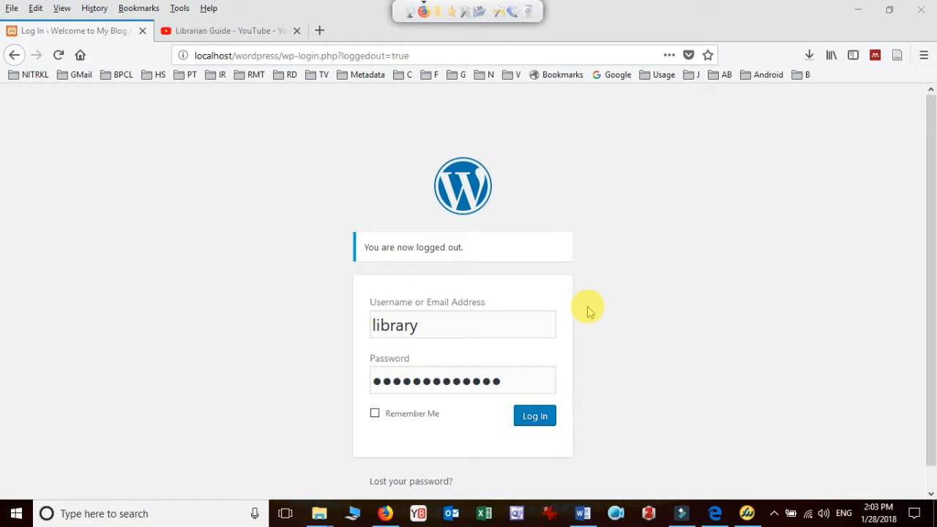
Switch to Microsoft Word, decline disabling the problem add-in, and create a blank document
left_click(583, 513)
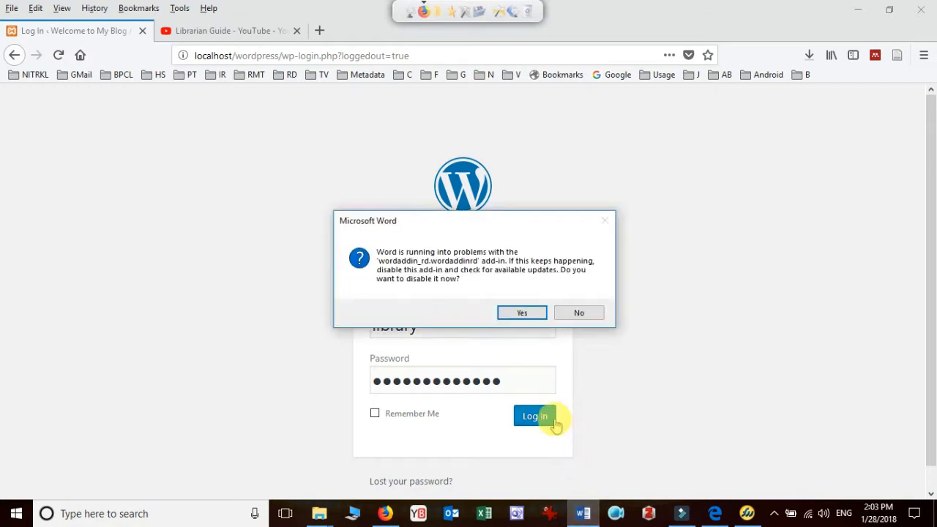
left_click(575, 313)
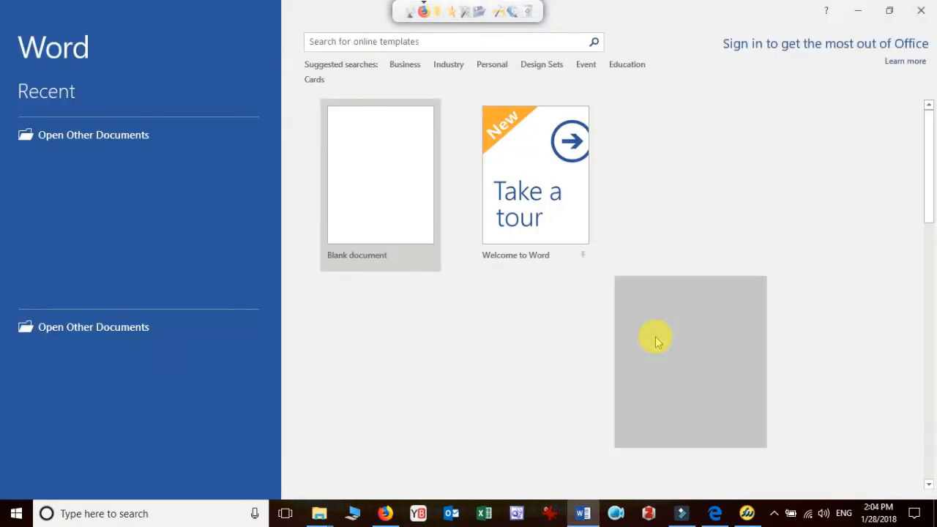
left_click(372, 183)
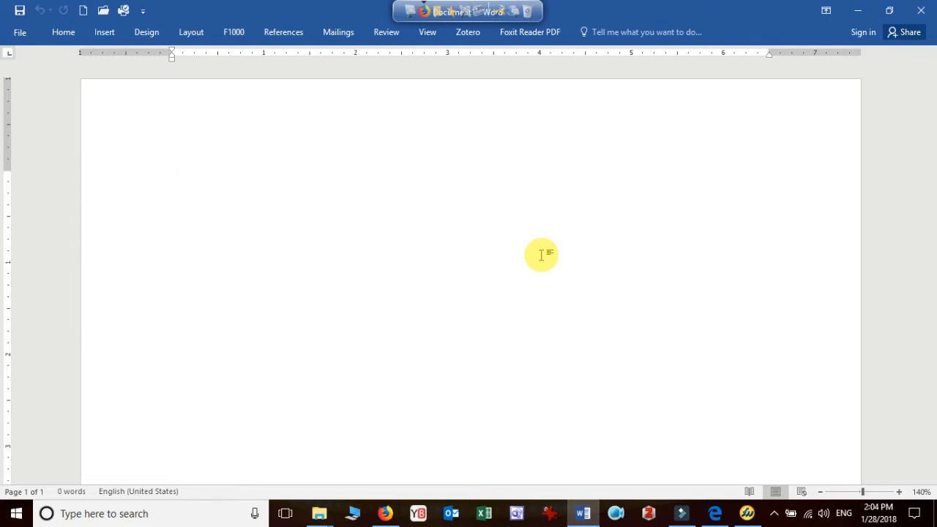
Enter the heading "Content", enlarge it to 18 pt, and start a new line below it
type("Content")
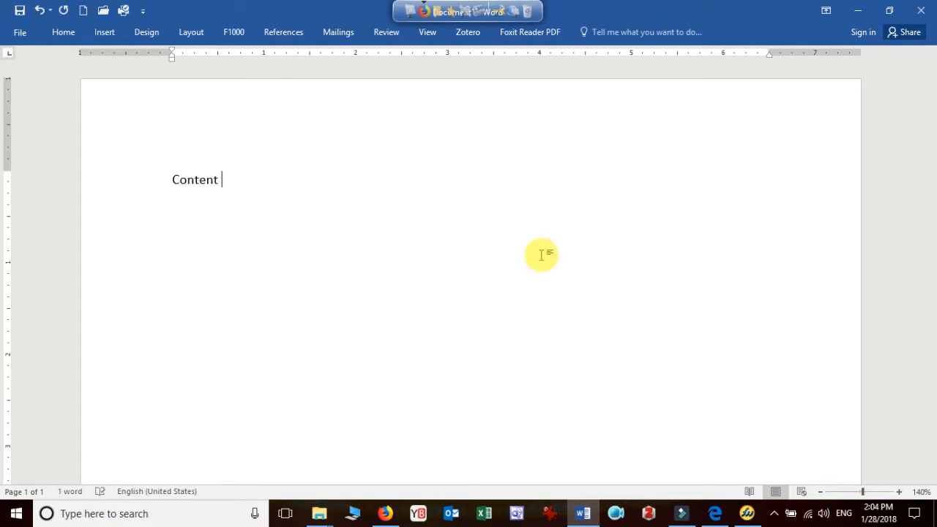
key("ctrl+a")
key("ctrl+shift+period")
key("ctrl+shift+period")
key("ctrl+shift+period")
key("ctrl+shift+period")
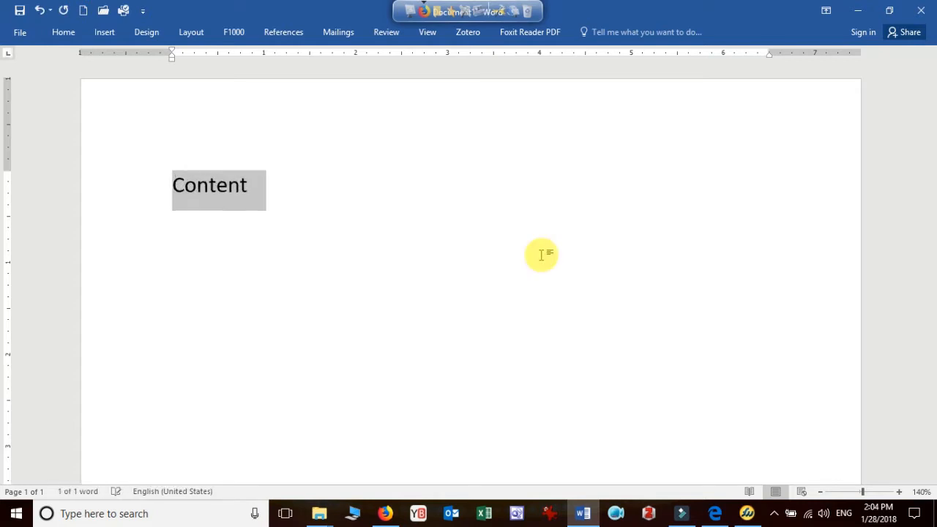
left_click(541, 254)
key("Return")
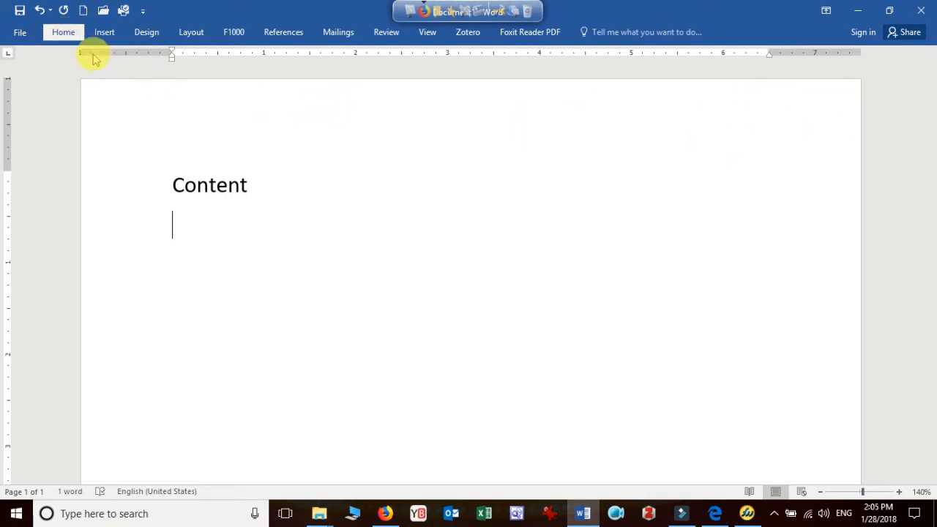
Keep the ribbon permanently expanded and insert a table with three columns and three rows below the "Content" heading
left_click(63, 35)
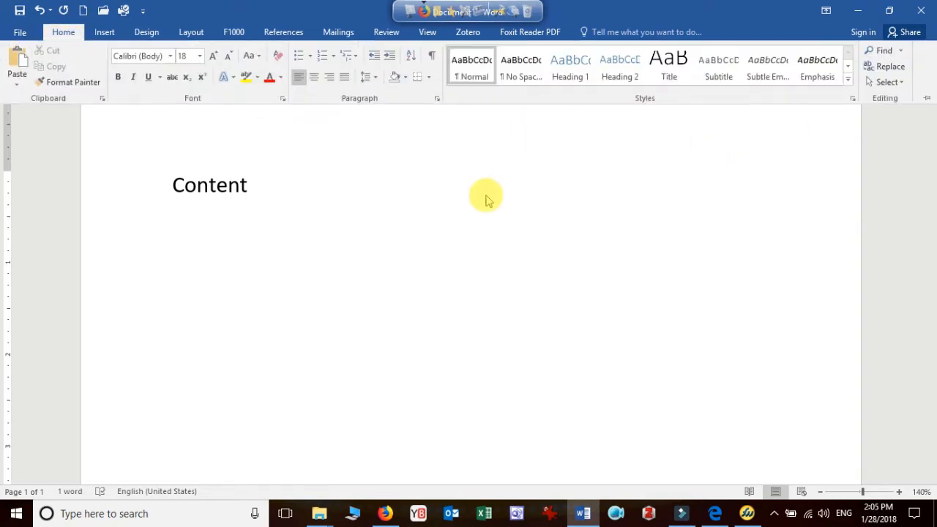
left_click(926, 99)
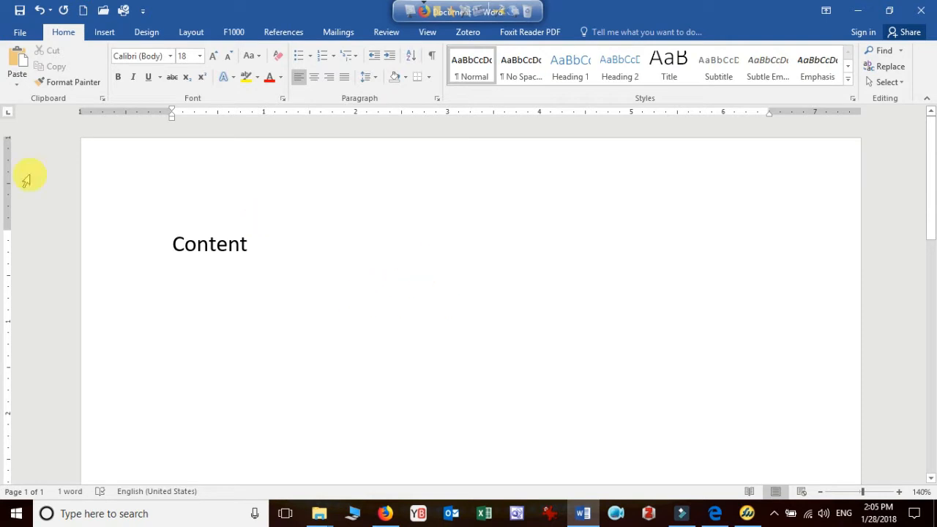
left_click(104, 34)
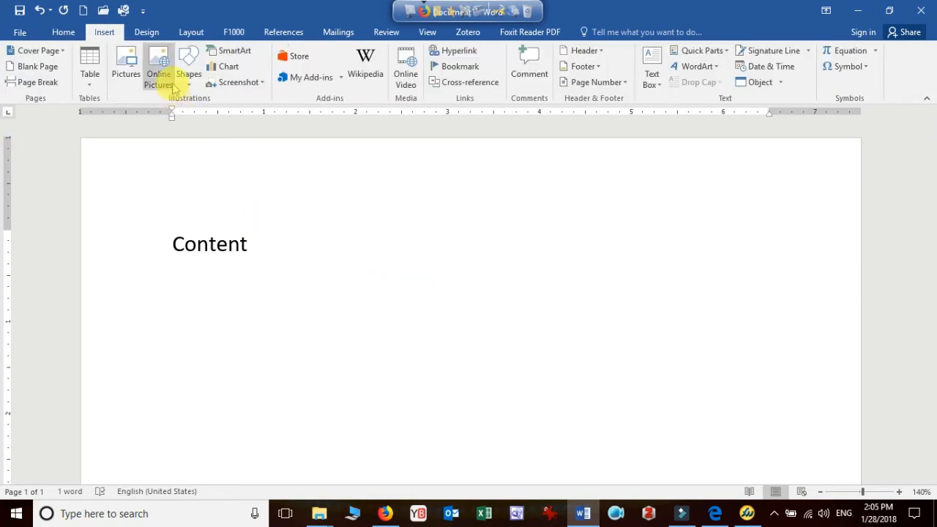
left_click(193, 80)
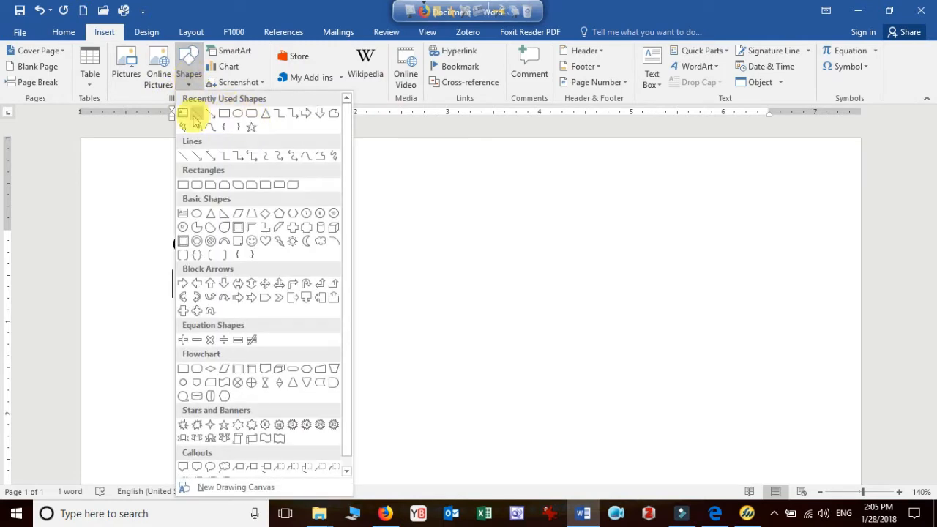
left_click(89, 73)
left_click(88, 74)
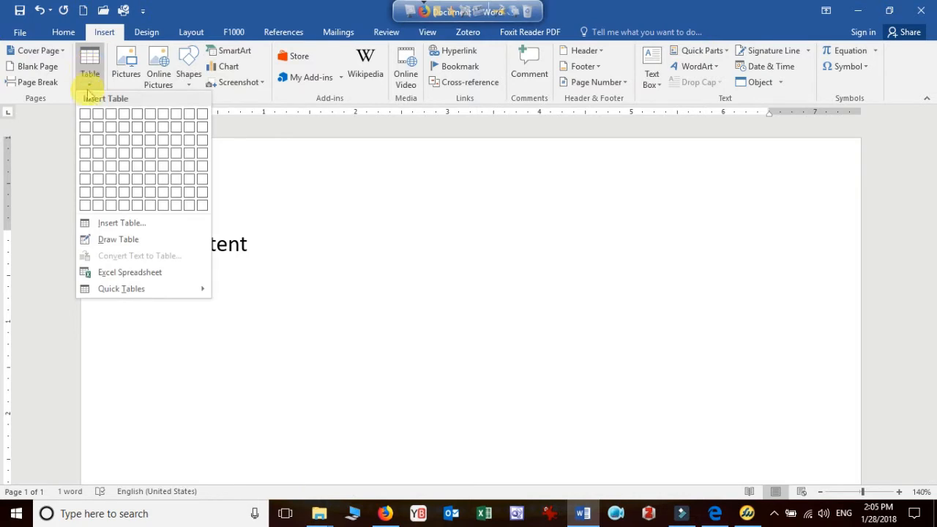
left_click(110, 140)
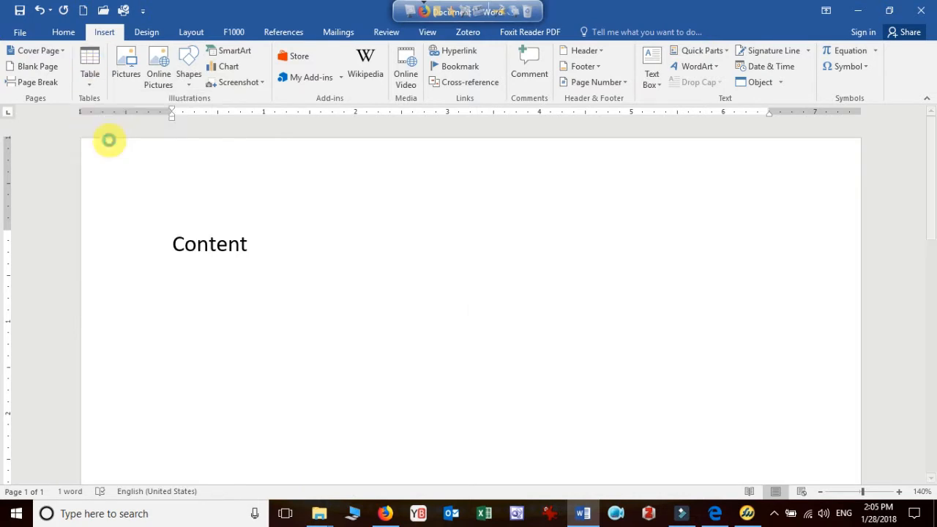
Merge the three cells of the table's first row into one
left_click_drag(331, 278, 621, 282)
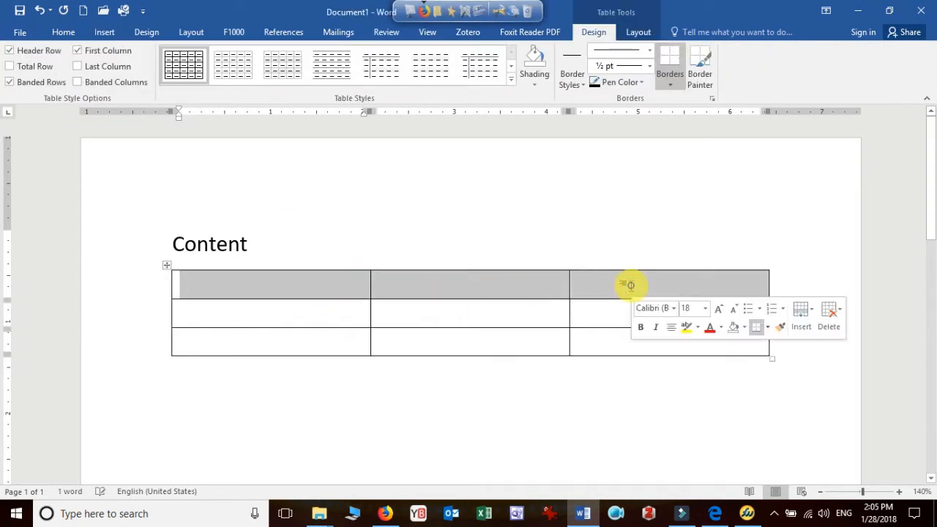
left_click(625, 282)
left_click_drag(360, 289, 608, 293)
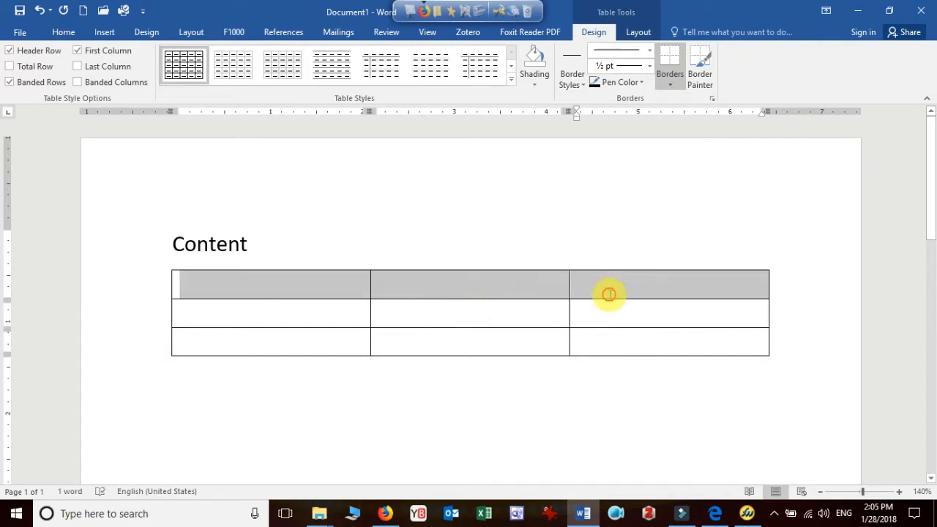
right_click(606, 290)
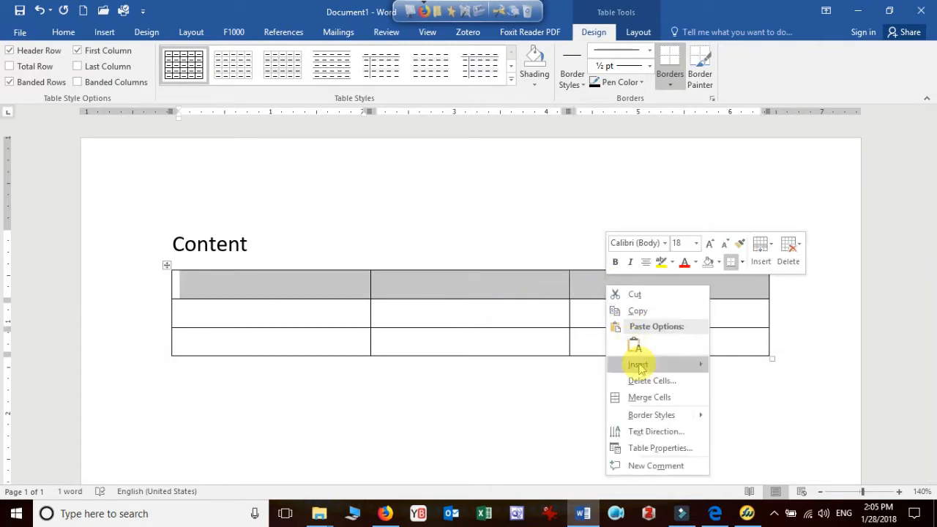
left_click(644, 395)
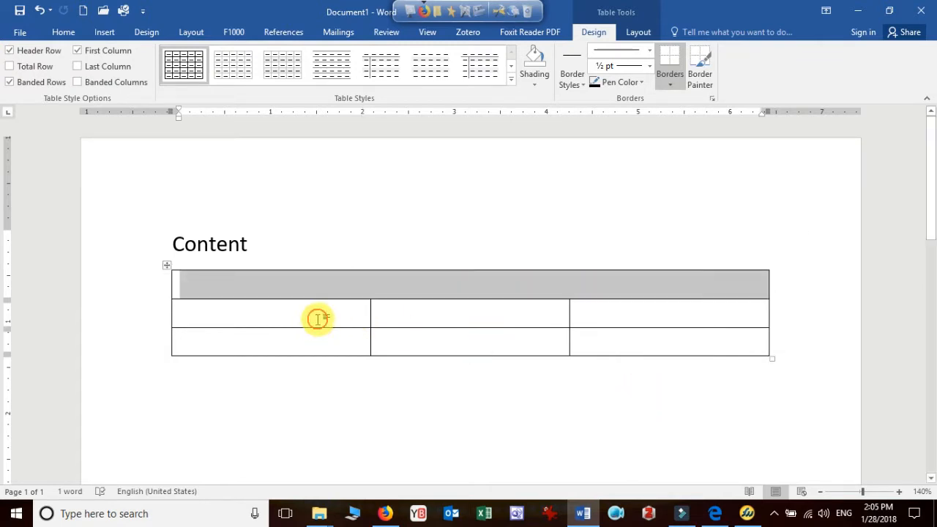
Merge the two cells of the first column below the full-width top row
left_click_drag(315, 317, 318, 338)
right_click(316, 346)
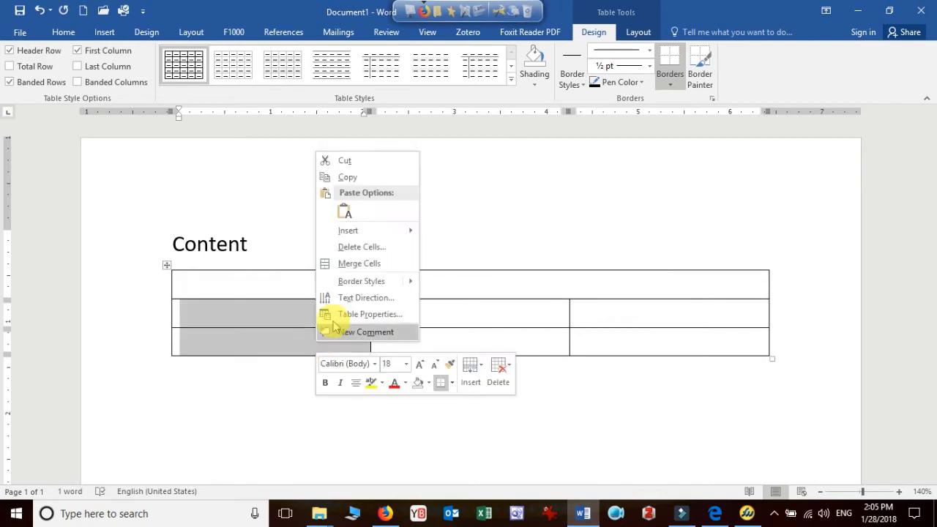
left_click(341, 264)
left_click(654, 314)
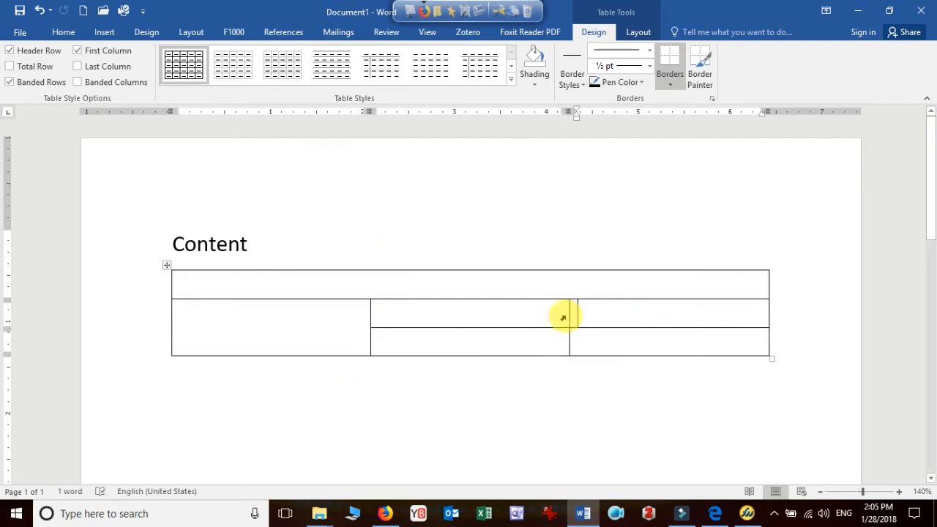
Enter "Header" centred in the merged top row of the table
left_click(514, 282)
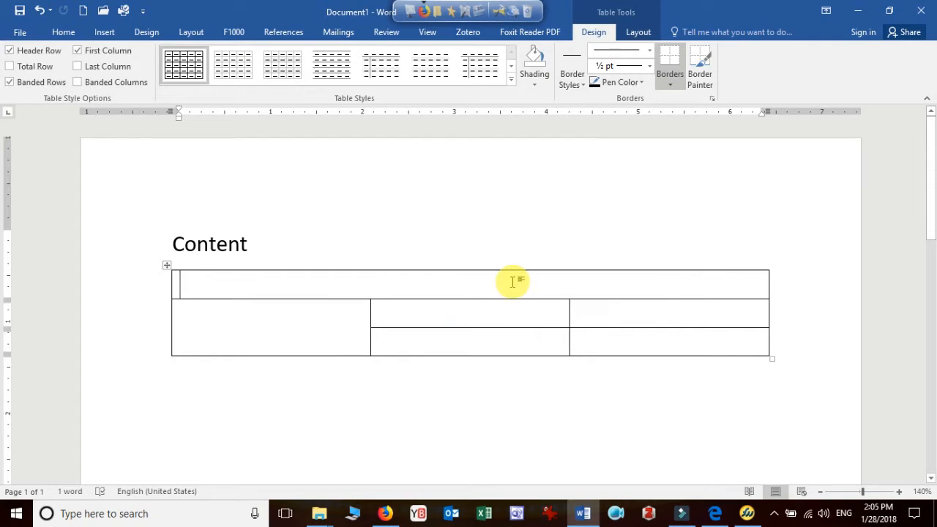
key("ctrl+e")
type("Header")
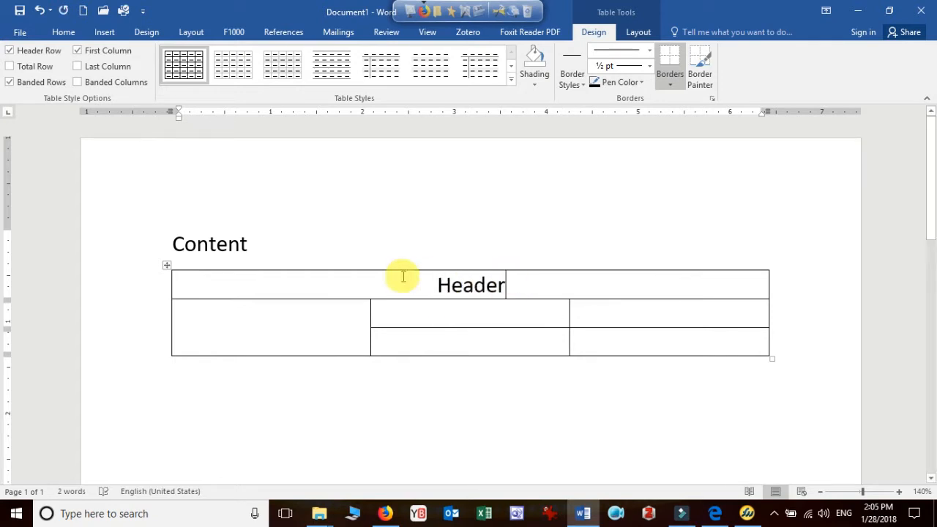
Merge the two cells of the middle column below the "Header" row
left_click_drag(485, 322, 487, 341)
right_click(489, 342)
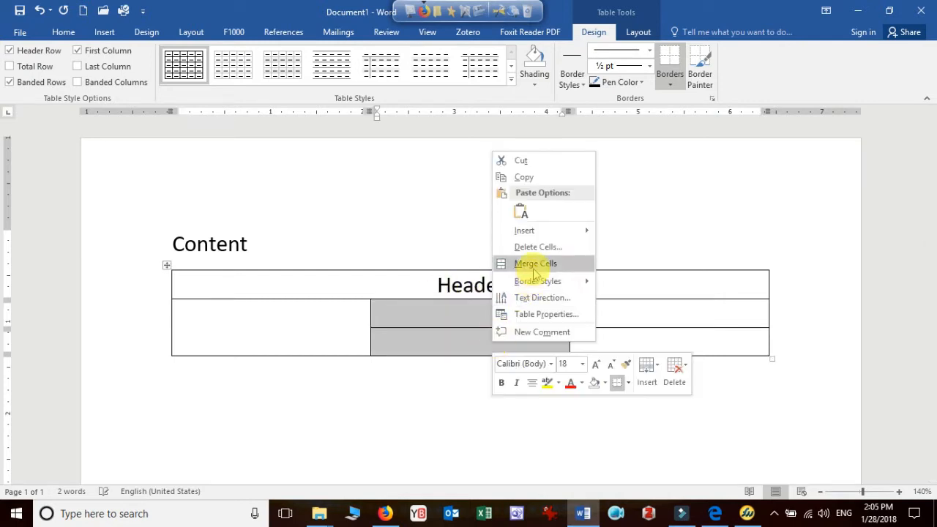
left_click(520, 263)
Enter "Left Menu" in the first column's merged cell and a centred "Content Page" in the middle column's merged cell
left_click(315, 329)
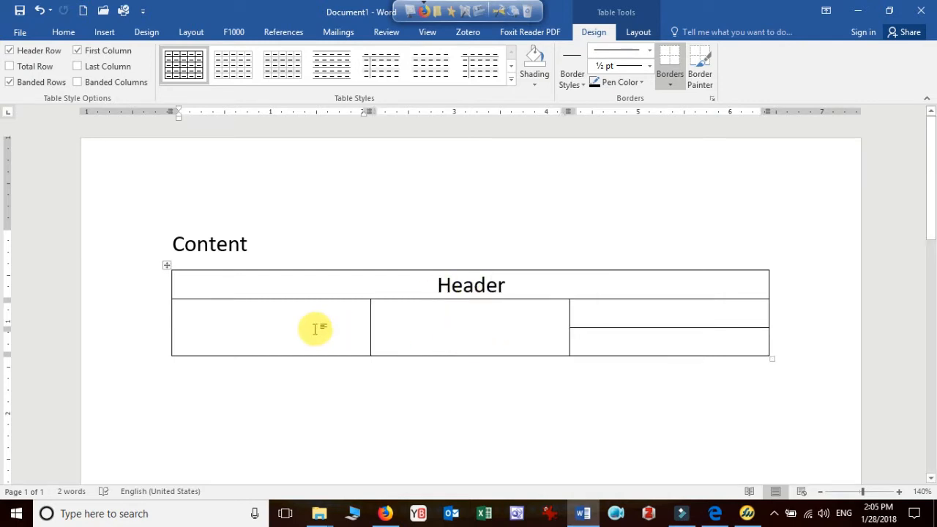
type("left Menu")
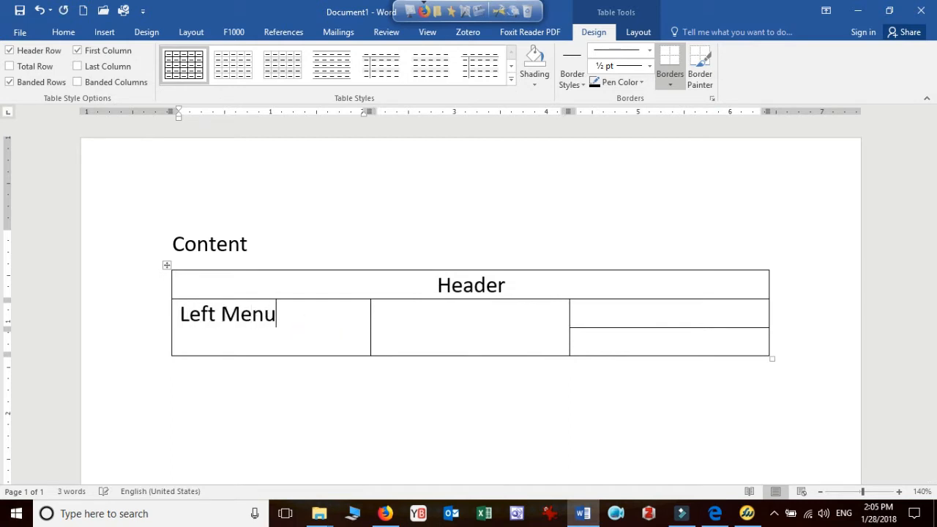
key("Tab")
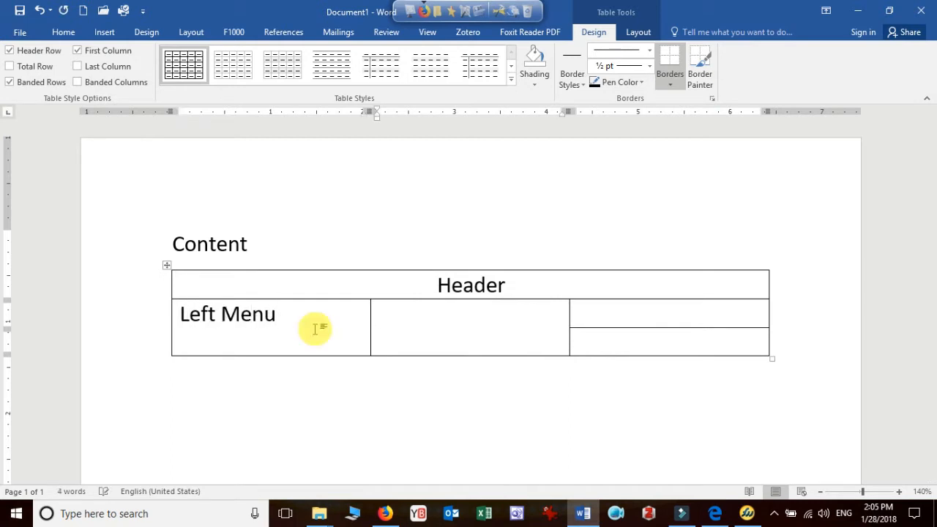
key("ctrl+e")
type("Co")
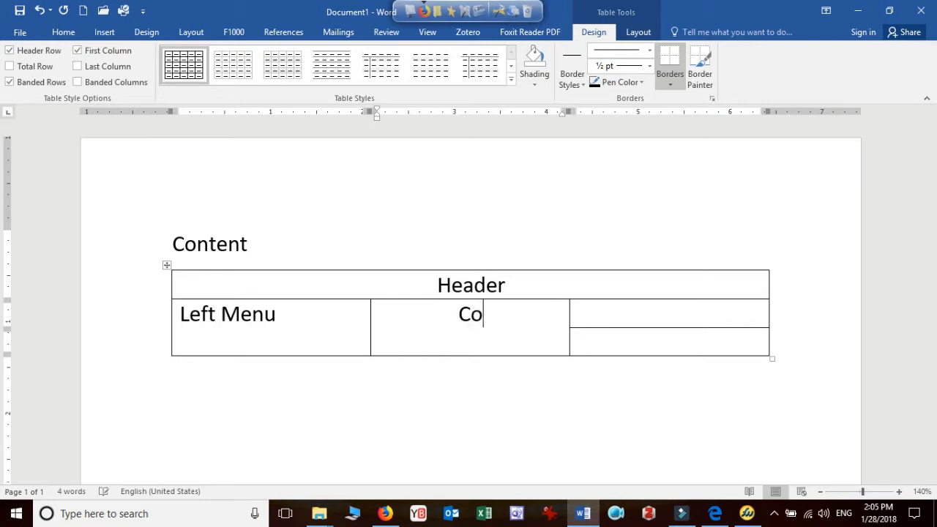
type("ntent Page")
key("Tab")
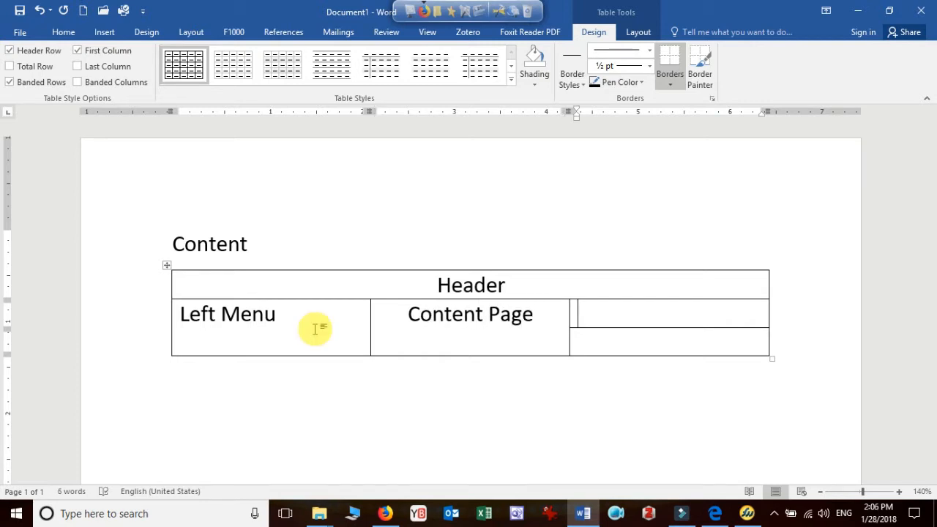
Enter a right-aligned "Search box" in the third column's cell directly below the "Header" row
left_click(63, 32)
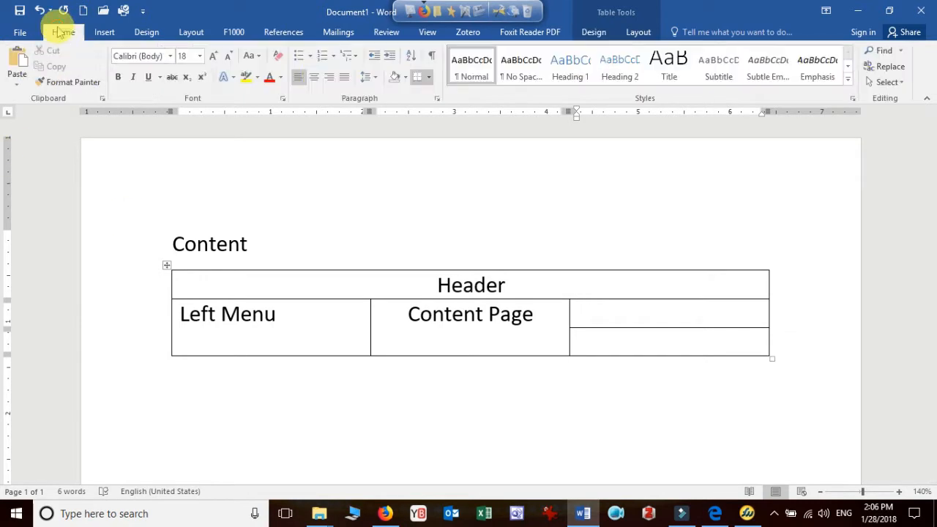
left_click(329, 76)
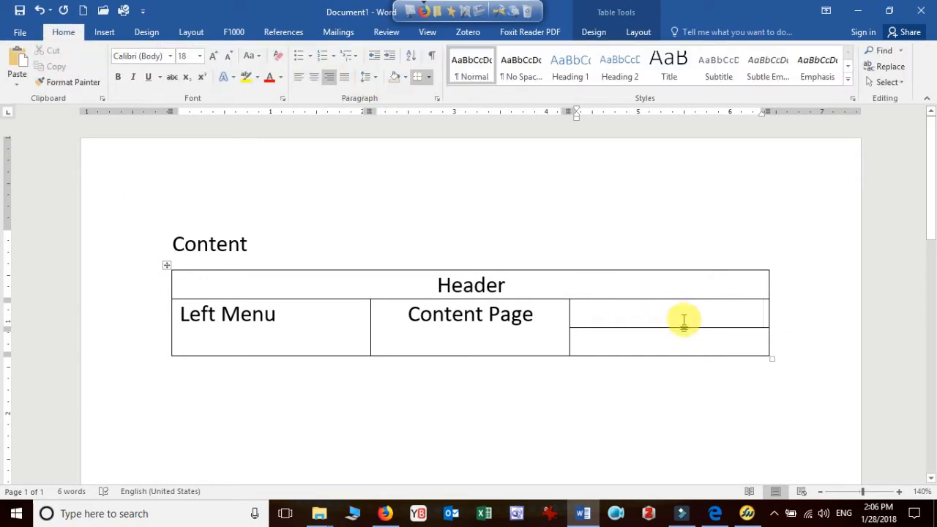
type("S")
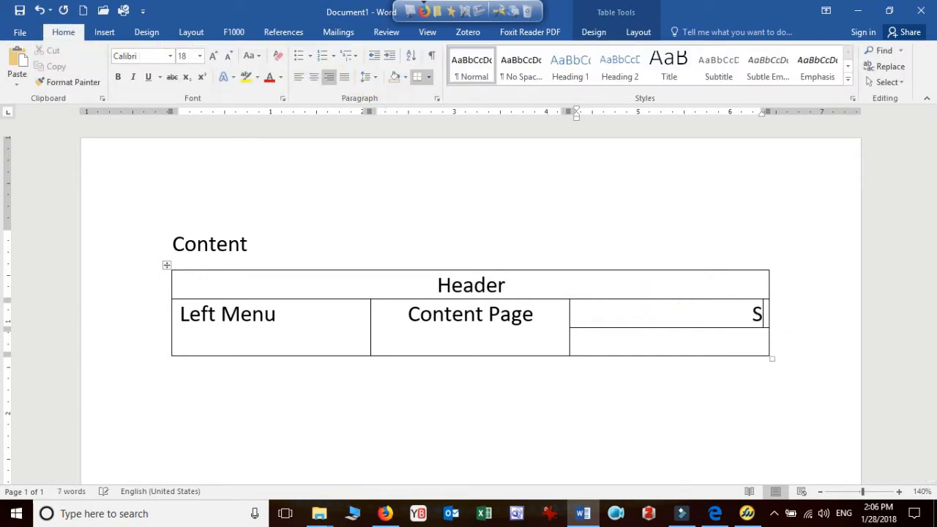
type("earch box")
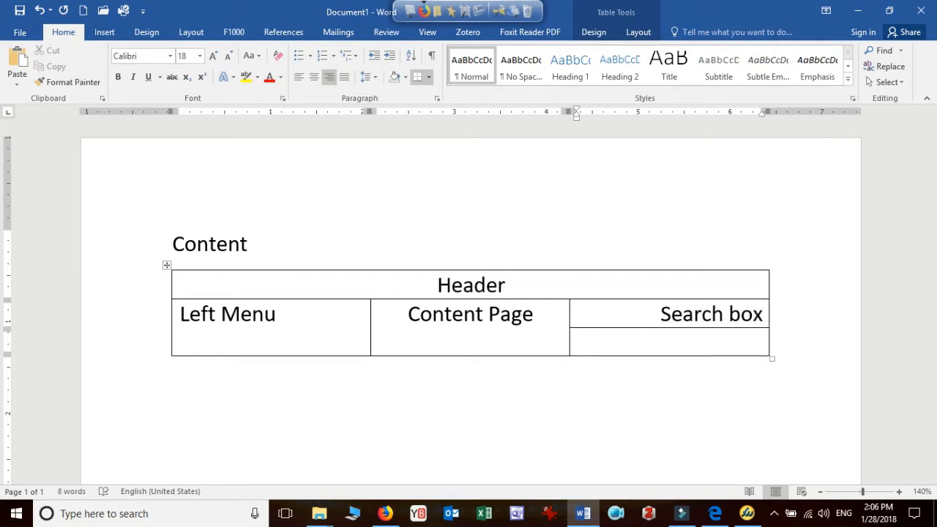
Enter a right-aligned "Sidebar (Widget)" in the cell below "Search box"
key("Down")
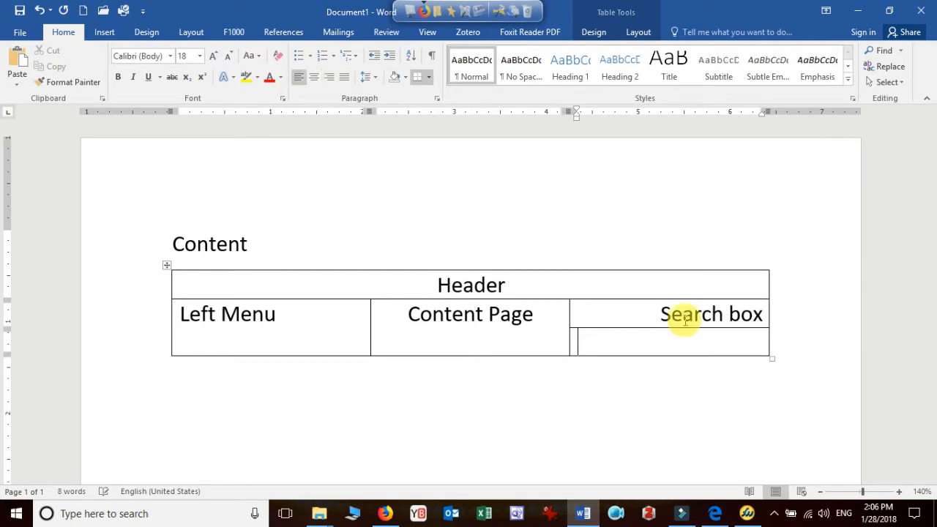
key("ctrl+r")
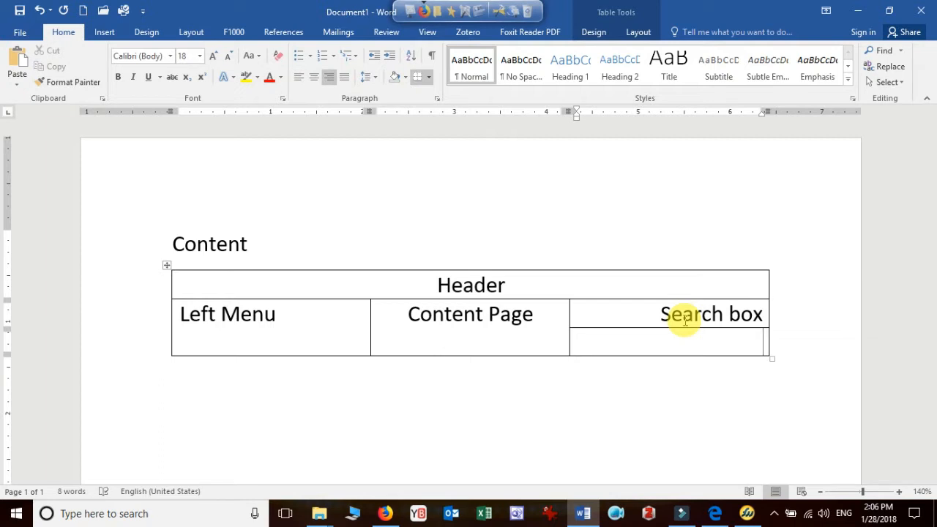
type("Side bar")
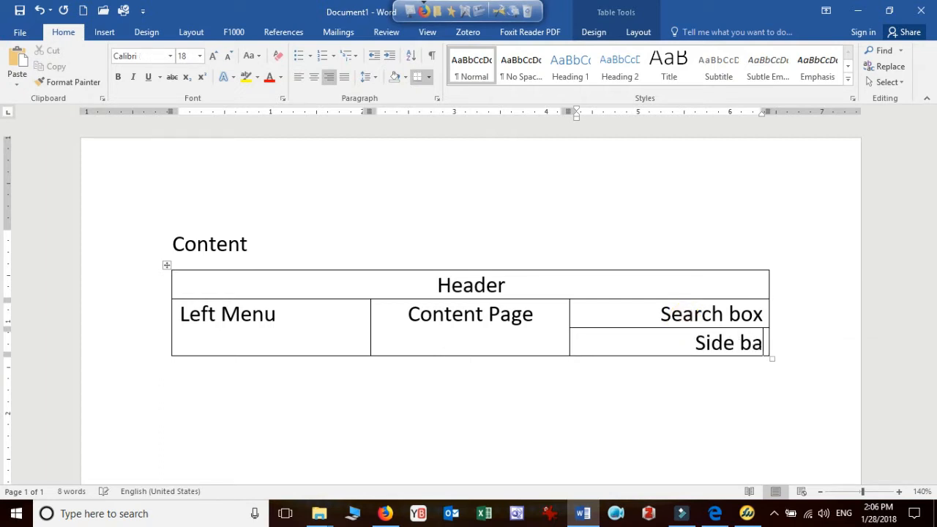
key("BackSpace")
key("BackSpace")
key("BackSpace")
key("BackSpace")
type("bar")
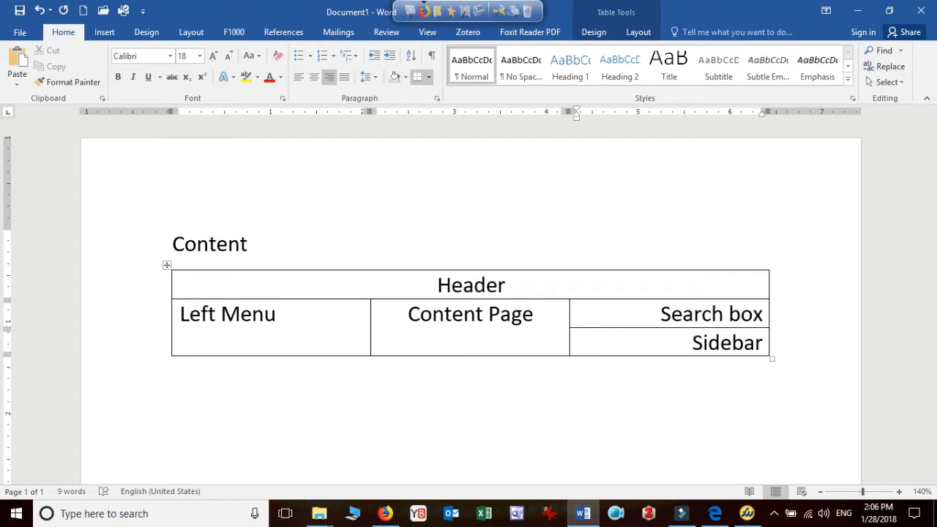
type(" (Widget")
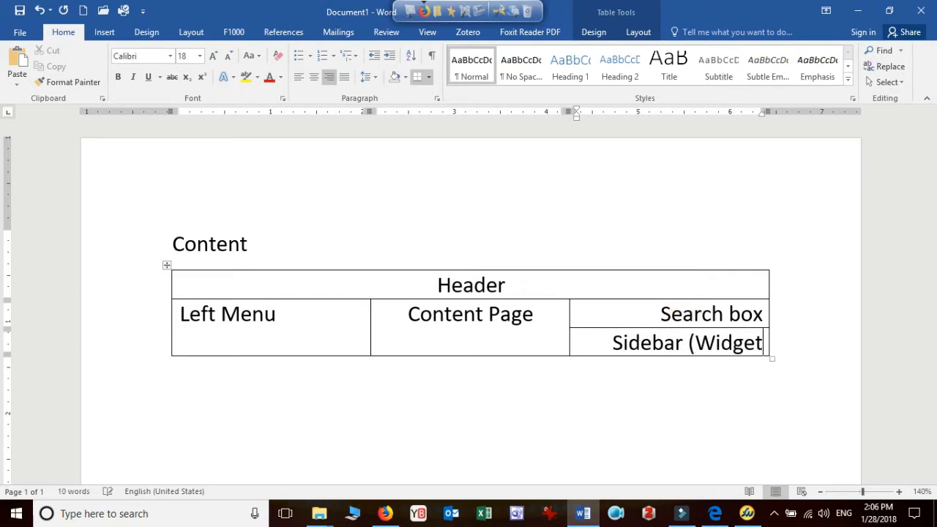
type(")")
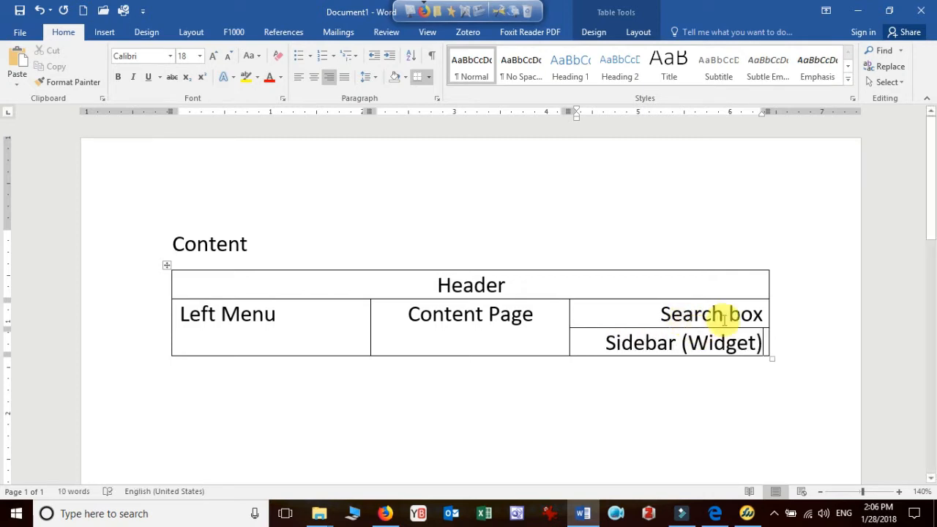
Add two new three-cell rows at the end of the table, below the "Sidebar (Widget)" row
scroll(805, 280, "down", 2)
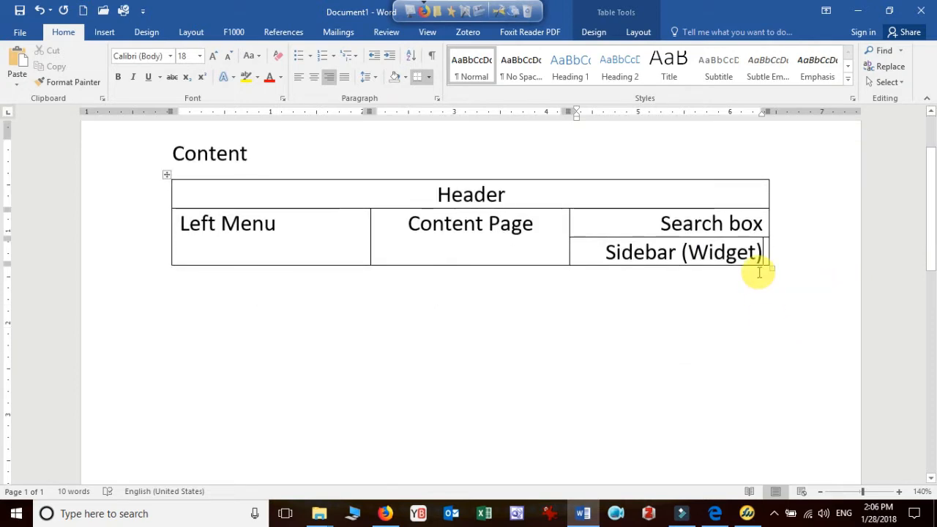
key("Tab")
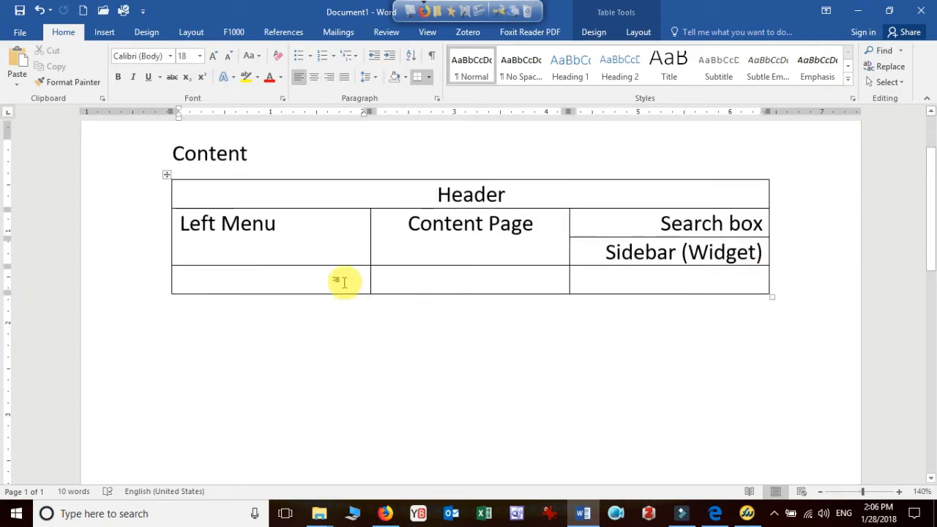
key("Tab")
key("Tab")
key("Tab")
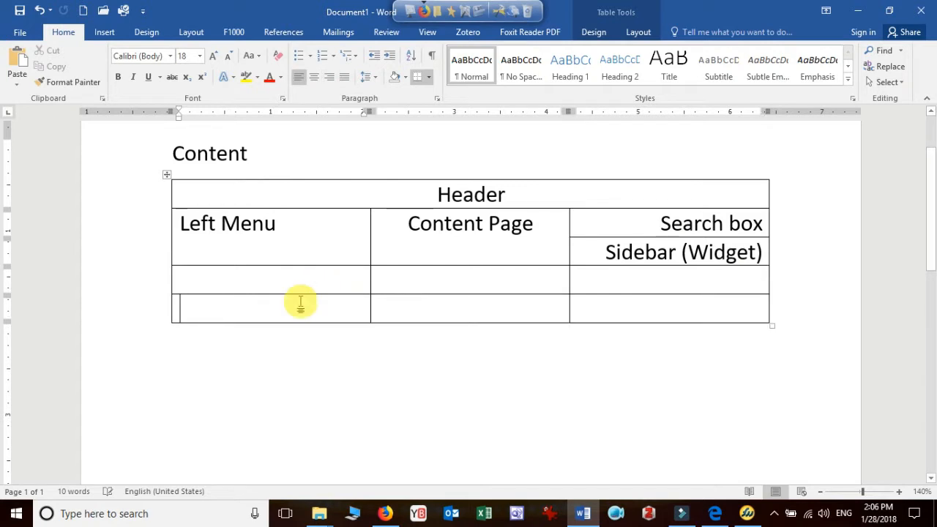
Merge the three cells of the table's last row into one and enter a centred "Footer" in it
left_click_drag(301, 304, 602, 305)
right_click(613, 299)
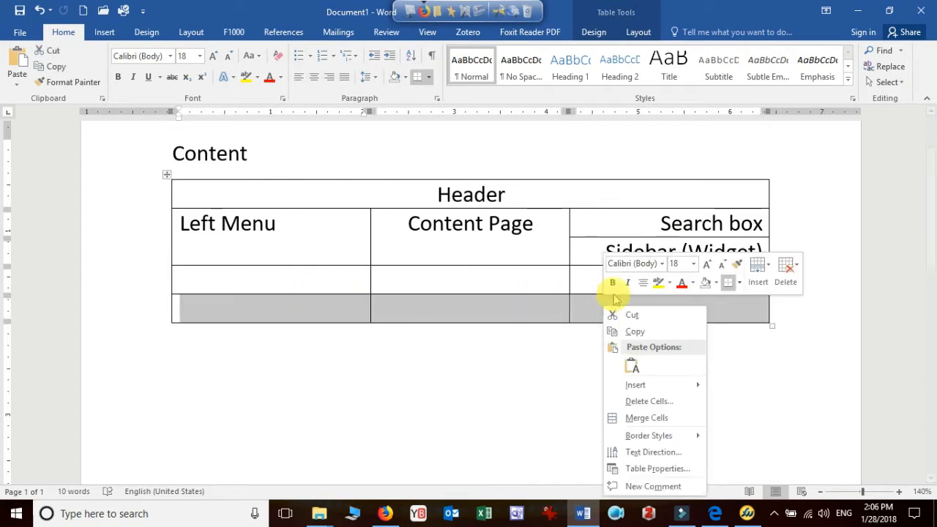
left_click(642, 418)
key("ctrl+e")
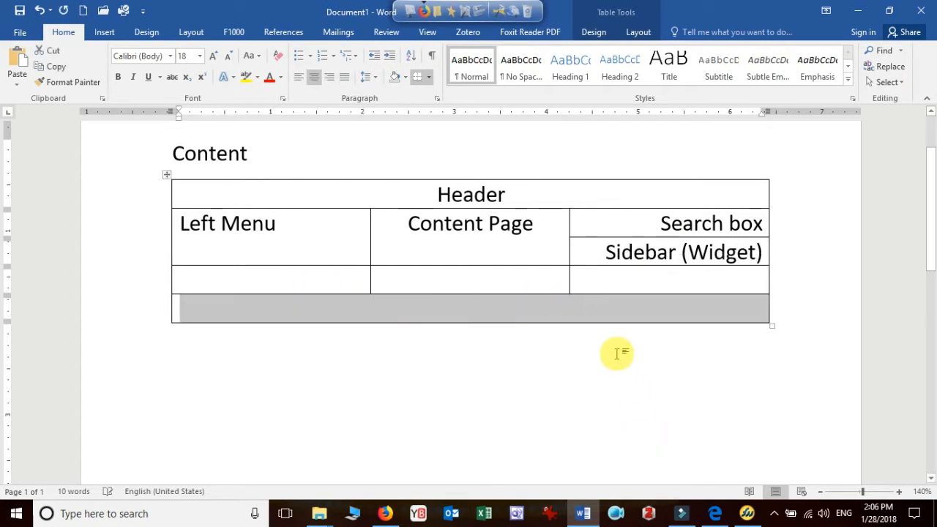
type("Foother")
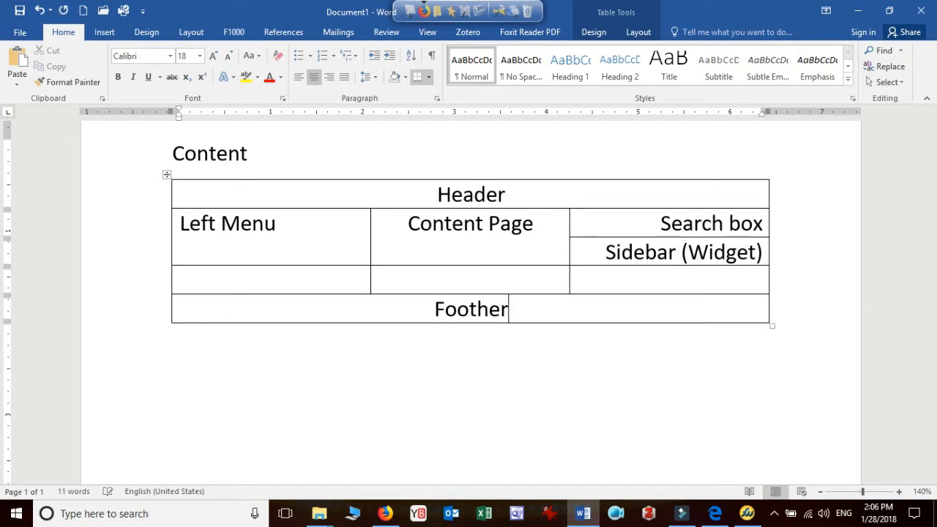
key("BackSpace")
key("BackSpace")
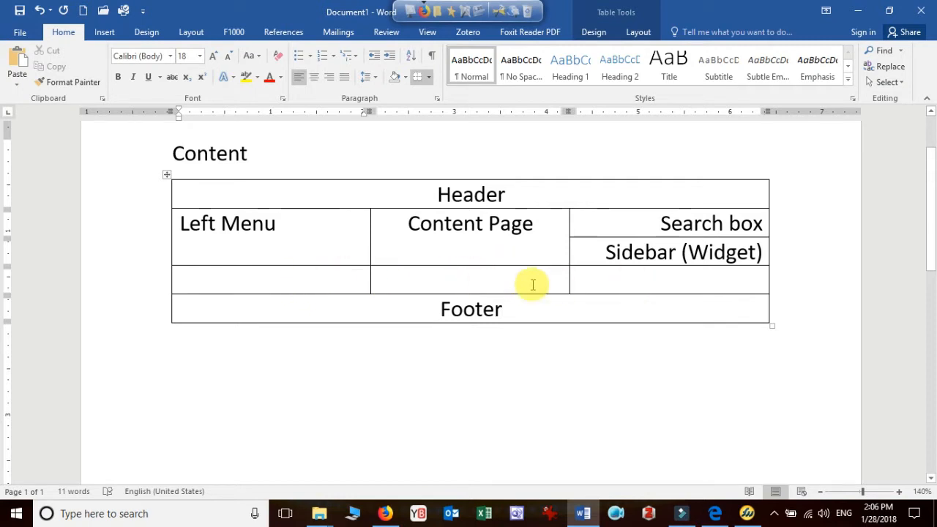
Enter centred "Paragraph1", "Paragraph2" and "Paragraph3" in the three cells of the row above "Footer"
left_click_drag(285, 282, 703, 286)
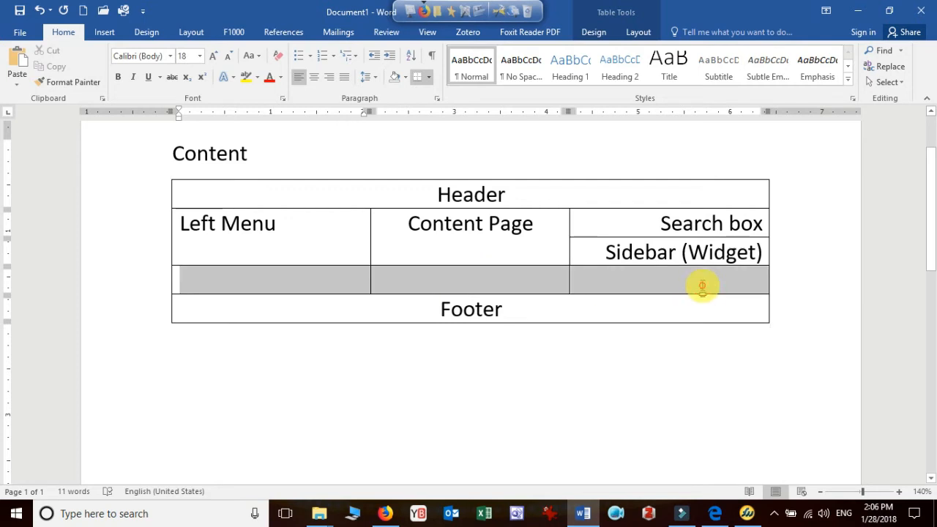
left_click(301, 283)
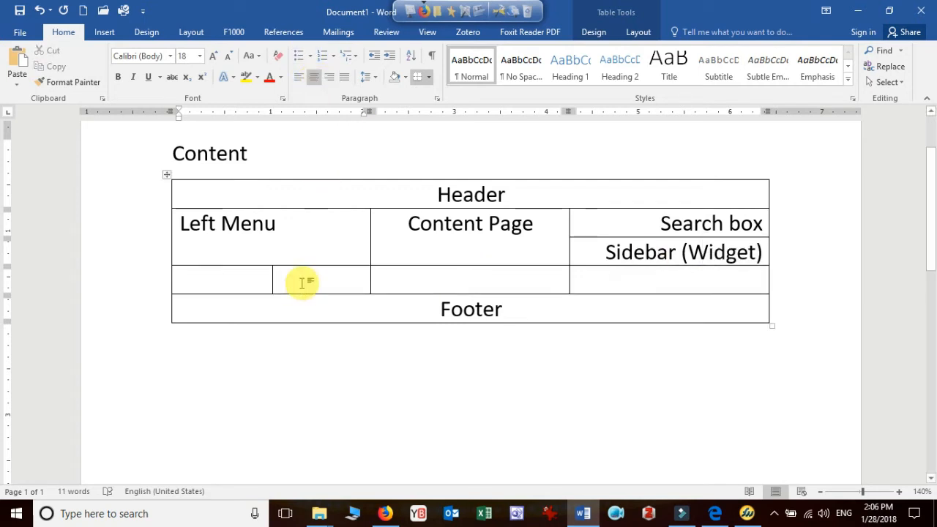
type("Pa")
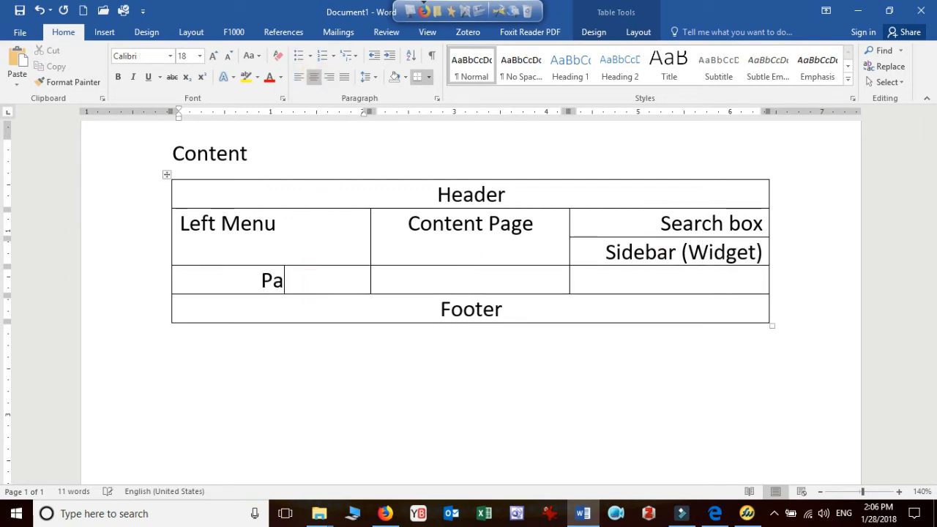
type("ragraph")
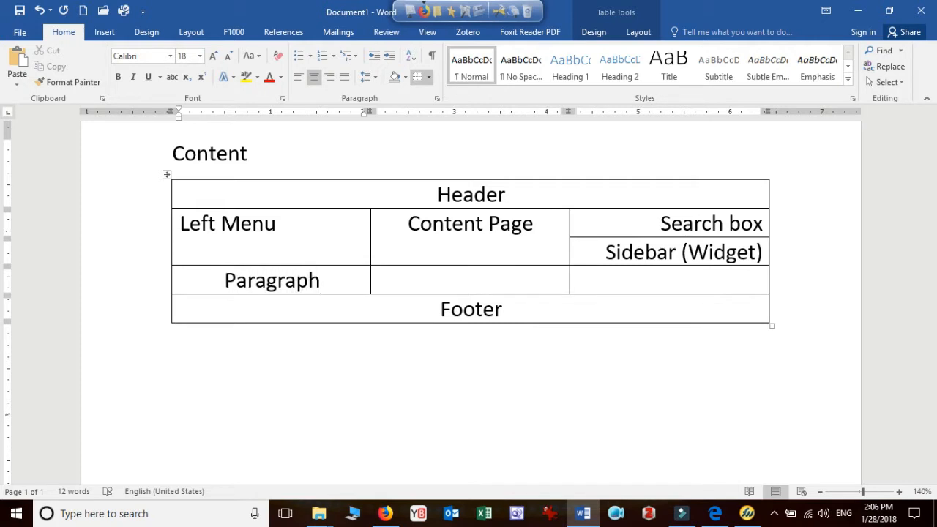
type("1")
type("P")
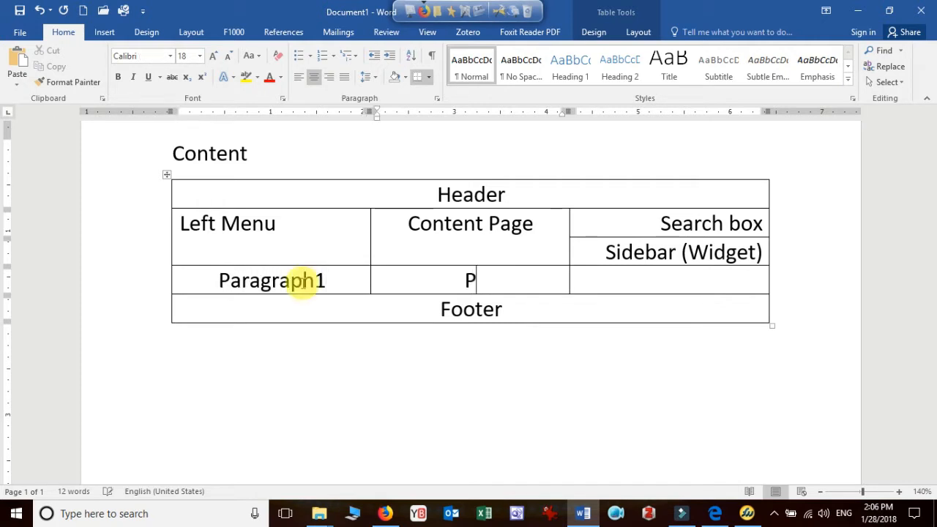
type("aragraph2")
key("Tab")
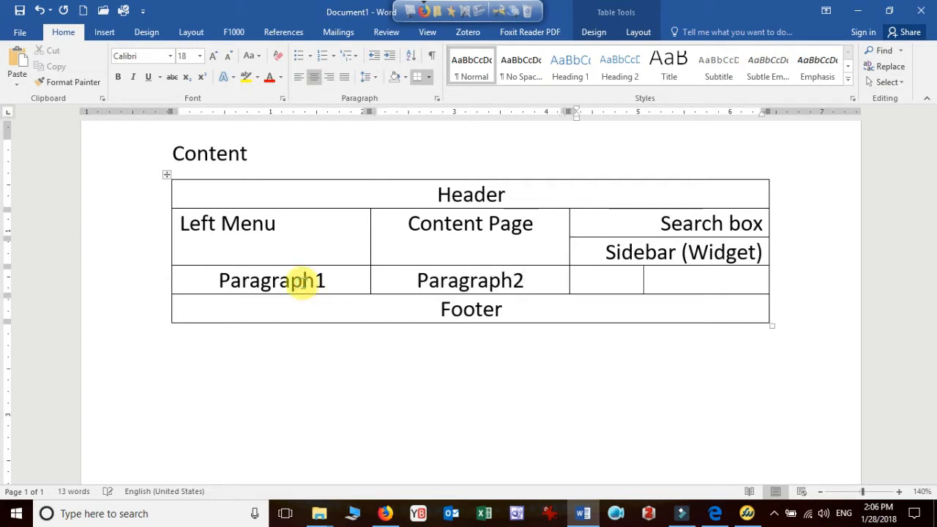
type("Paragra")
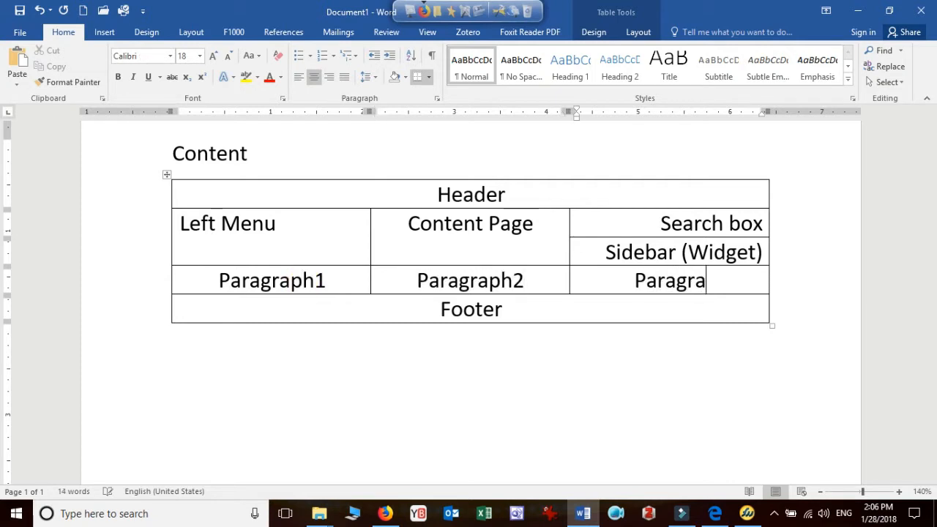
type("ph3")
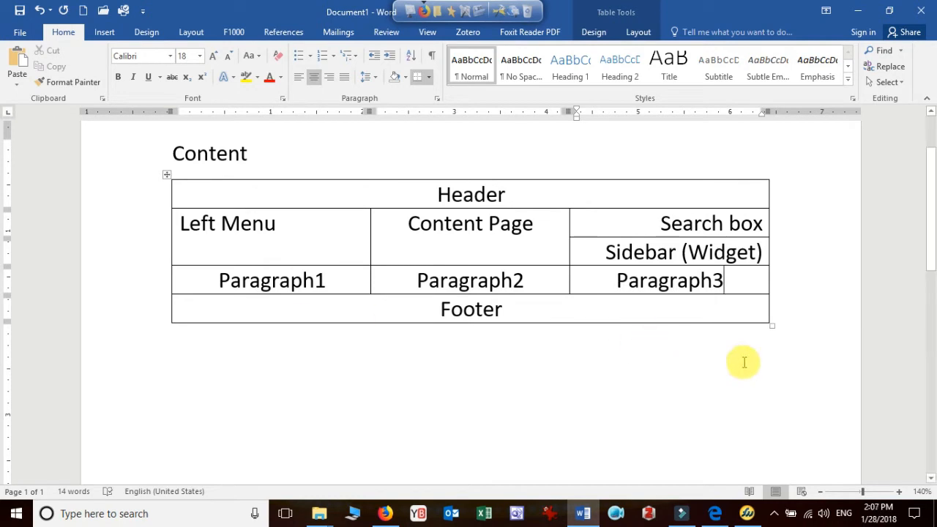
Enlarge the whole table to row heights of about 0.9" and centre all cell text horizontally and vertically
left_click_drag(771, 327, 757, 397)
scroll(756, 397, "up", 5)
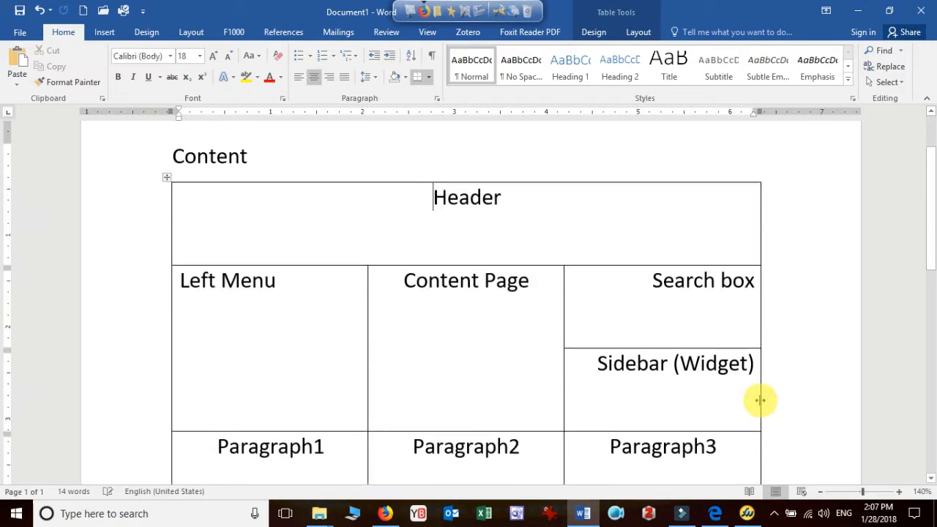
left_click(168, 181)
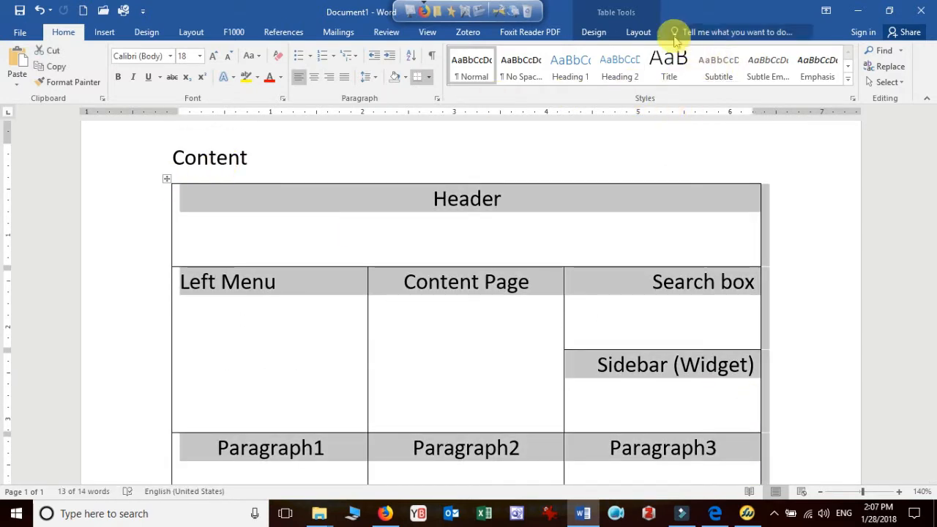
left_click(638, 34)
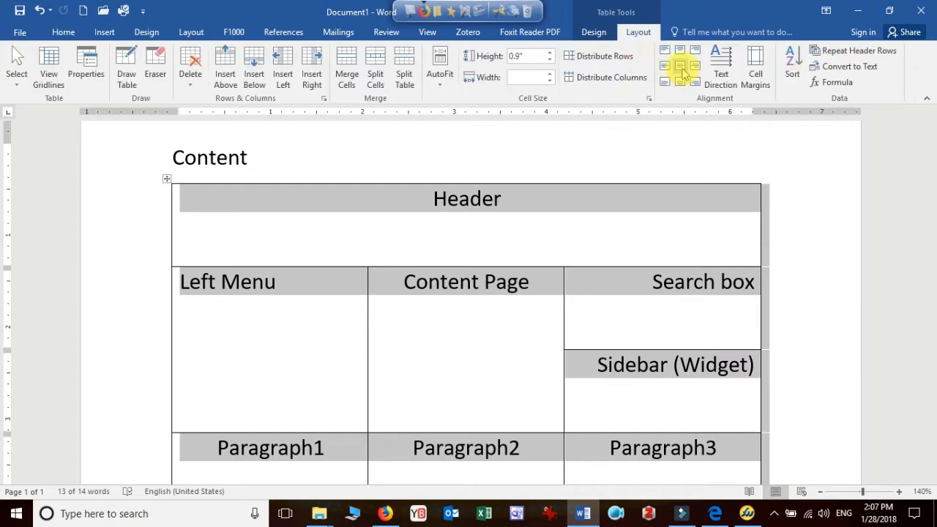
left_click(680, 66)
scroll(671, 286, "down", 3)
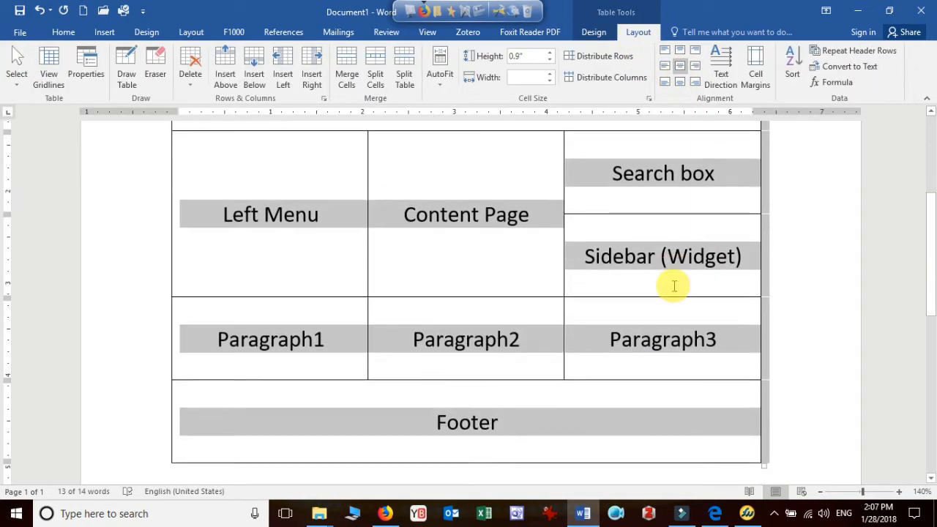
left_click(618, 323)
scroll(617, 323, "up", 4)
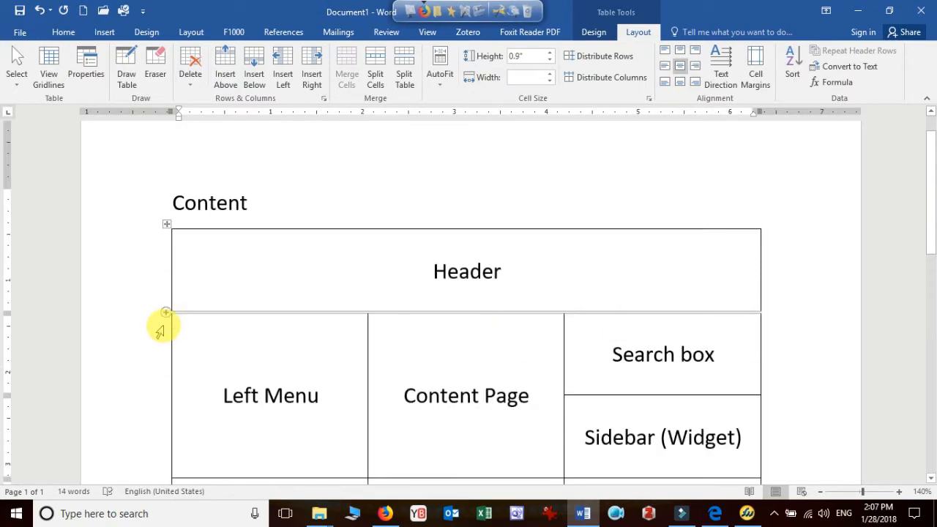
Insert a row directly below the "Header" row and reduce its height to about 0.27"
left_click(159, 326)
left_click(399, 257)
left_click(143, 295)
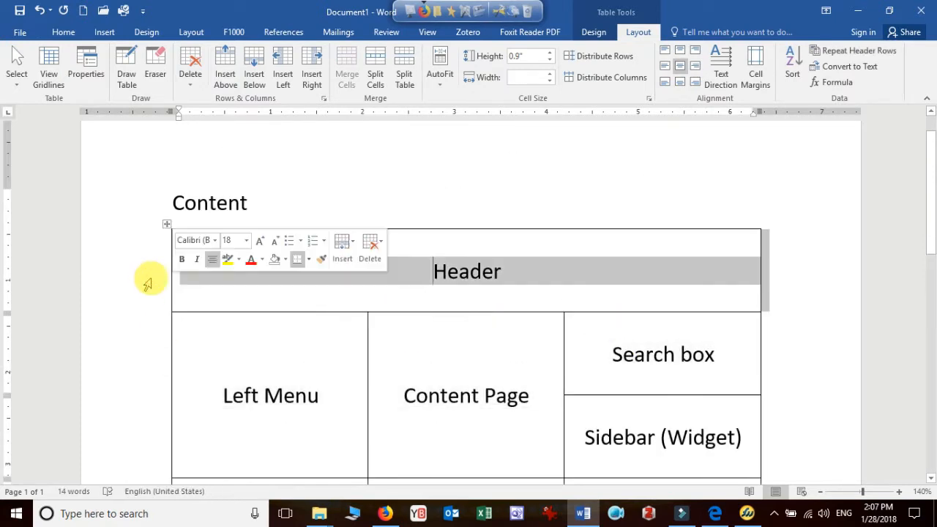
right_click(198, 286)
mouse_move(322, 137)
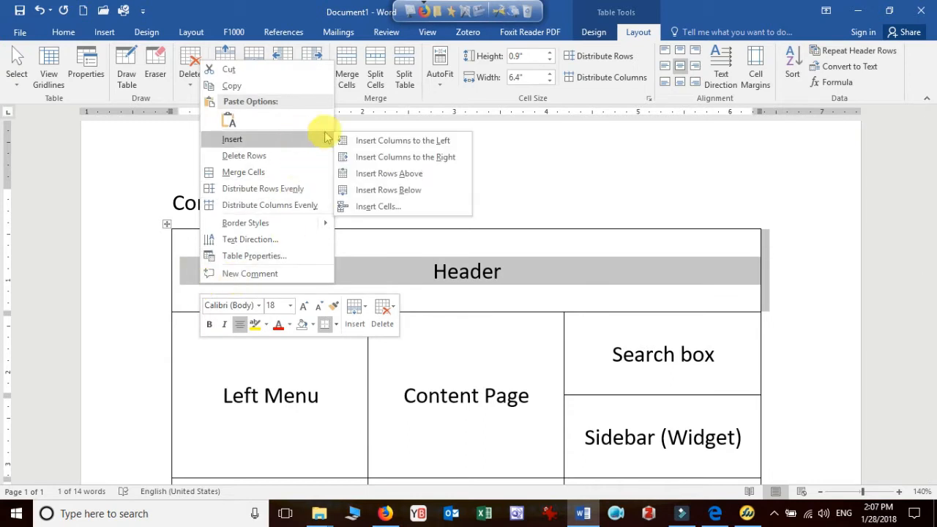
left_click(396, 190)
left_click(481, 329)
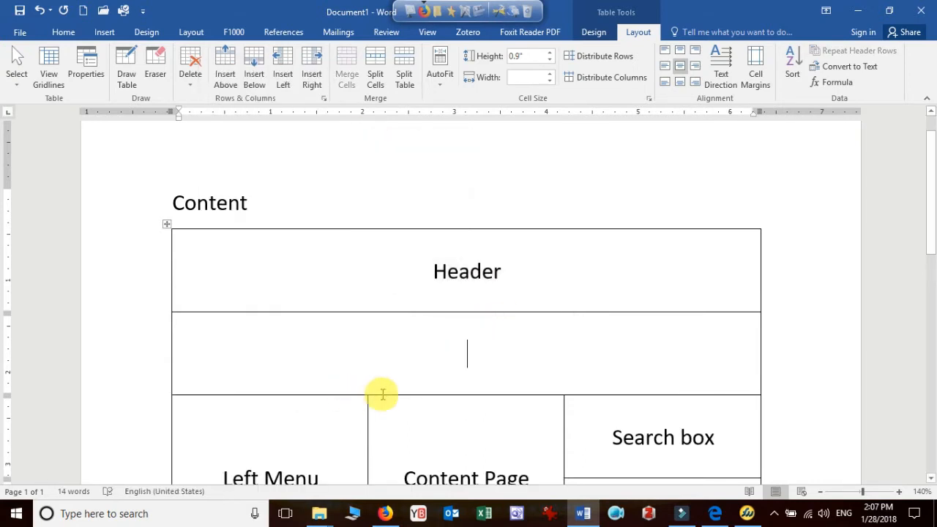
left_click_drag(391, 395, 407, 335)
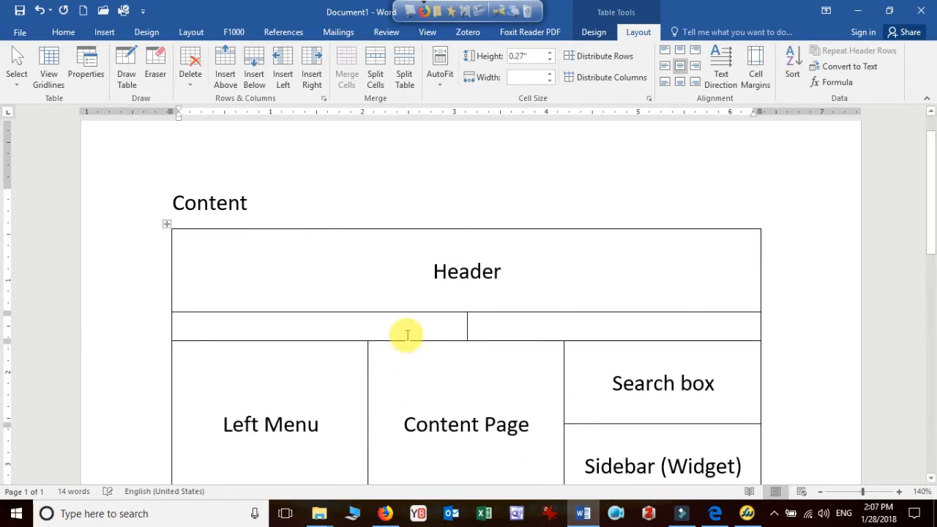
Split the empty row below "Header" into 6 columns and 1 row
right_click(409, 325)
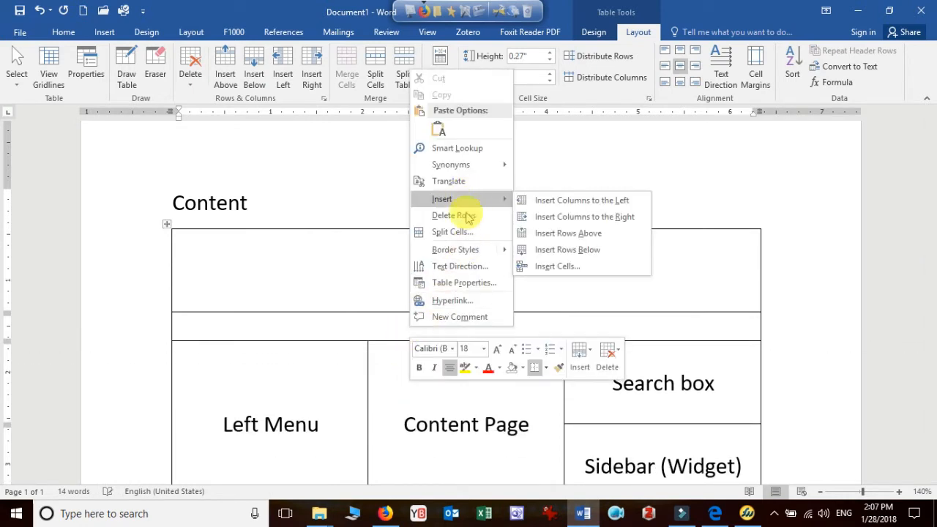
left_click(452, 232)
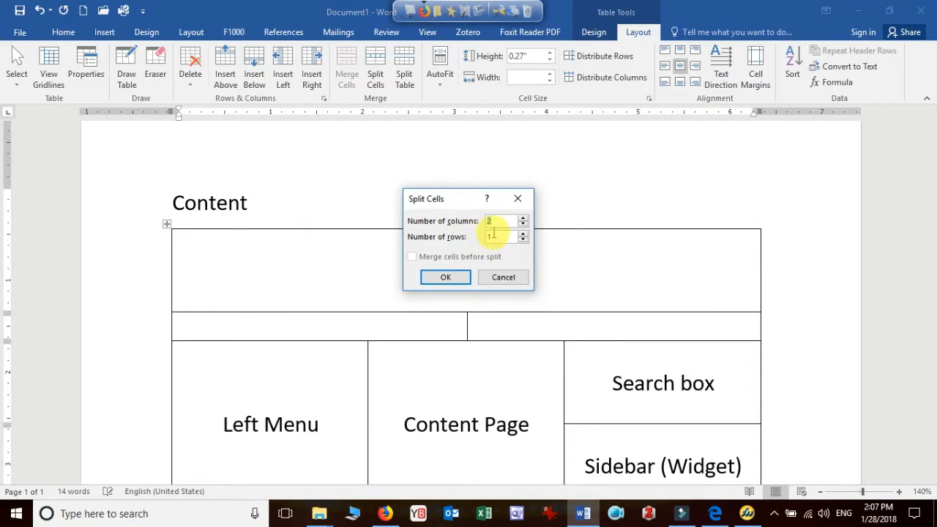
type("6")
key("Return")
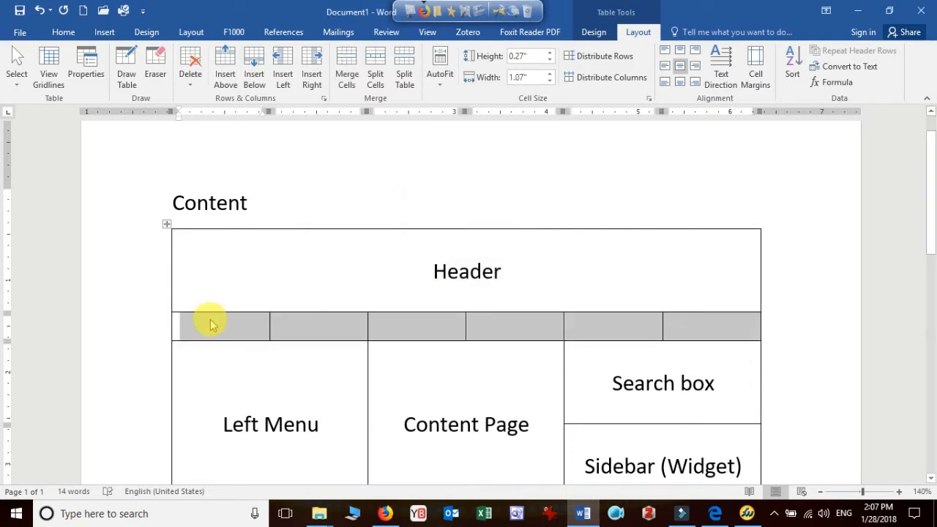
Enter "Home", "About", "Resource" and "Services" in the first four cells of the row below "Header"
left_click(235, 350)
type("Home")
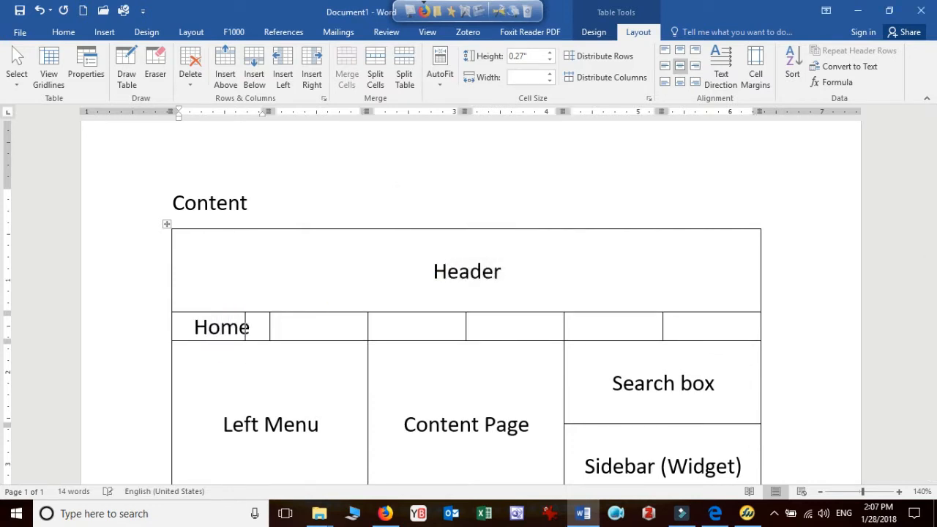
key("Tab")
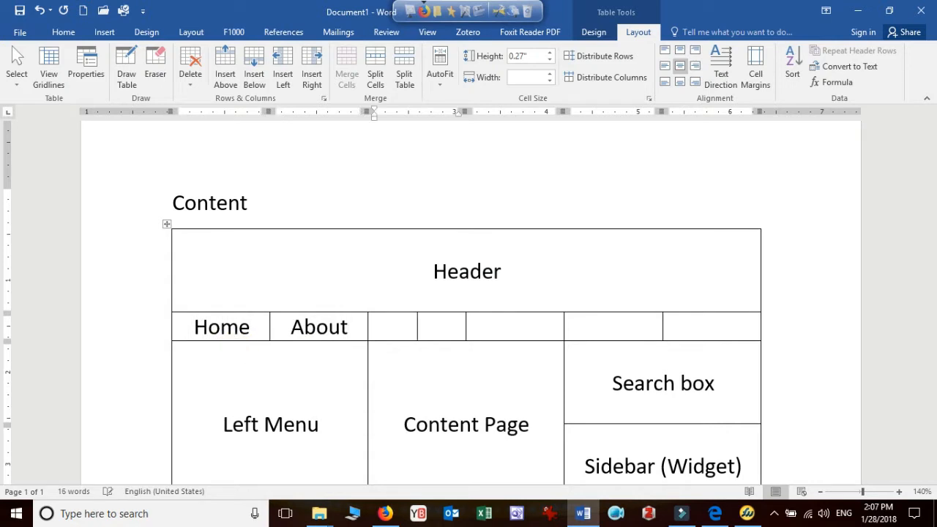
type("S")
type("esou")
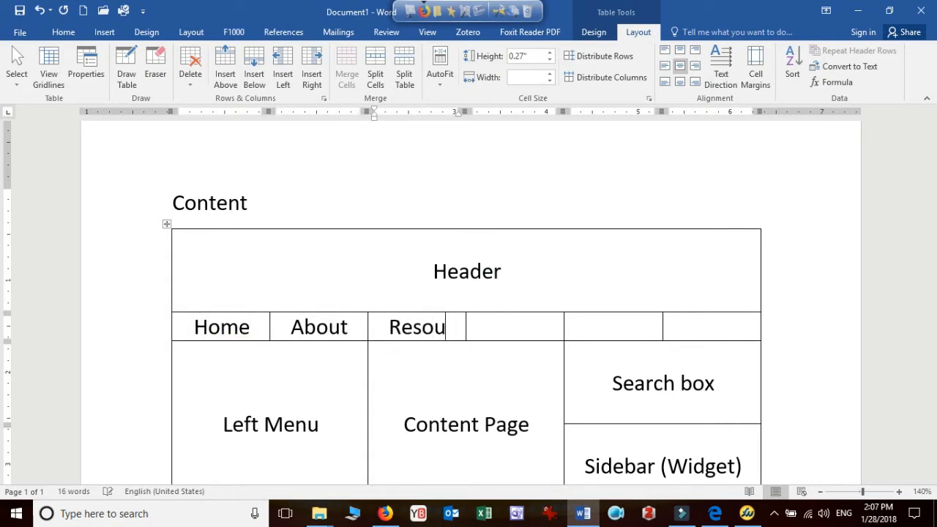
type("rce")
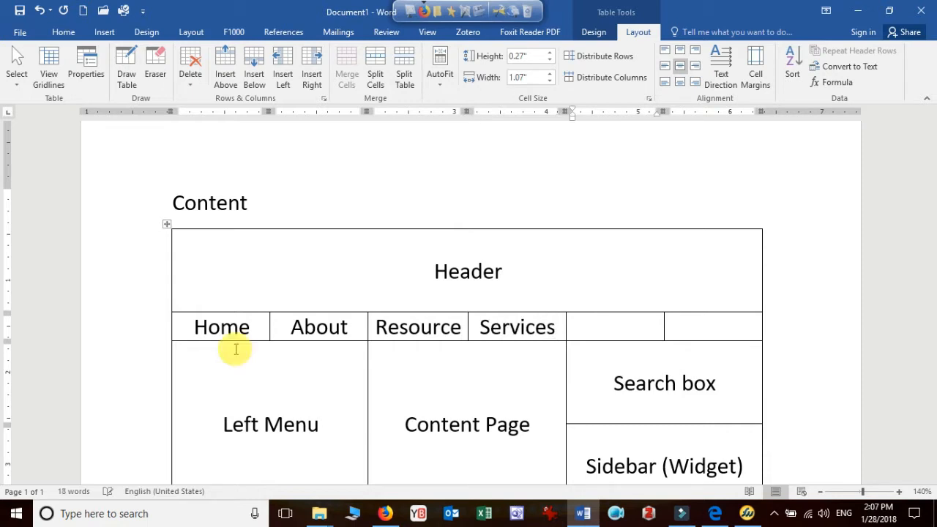
type("Useful Links")
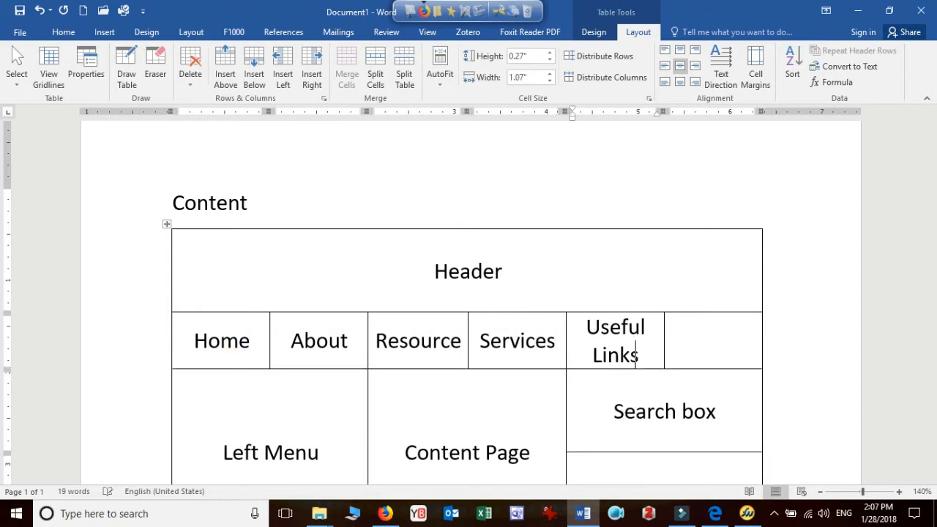
Enter "Useful Links" and "Contact" in the last two cells of the row below "Header", widening the "Useful Links" cell
key("Tab")
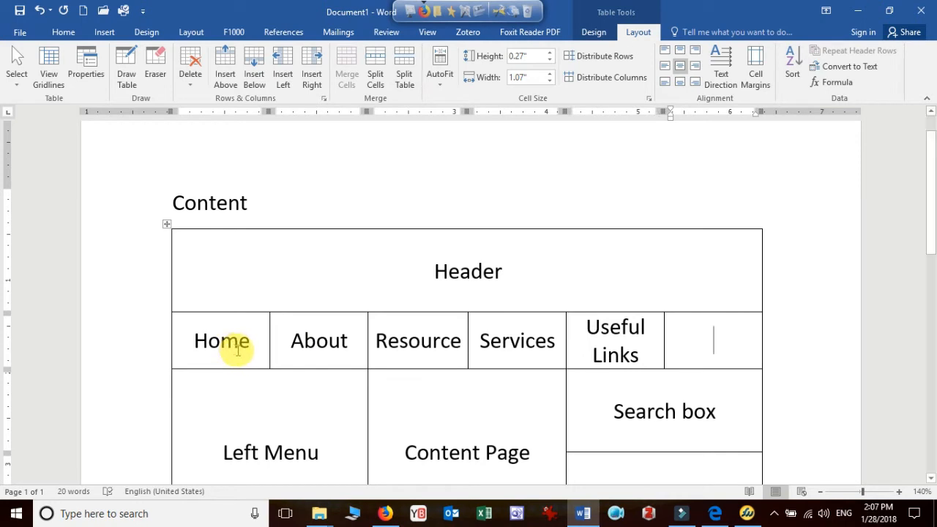
left_click_drag(663, 336, 694, 334)
type("Co")
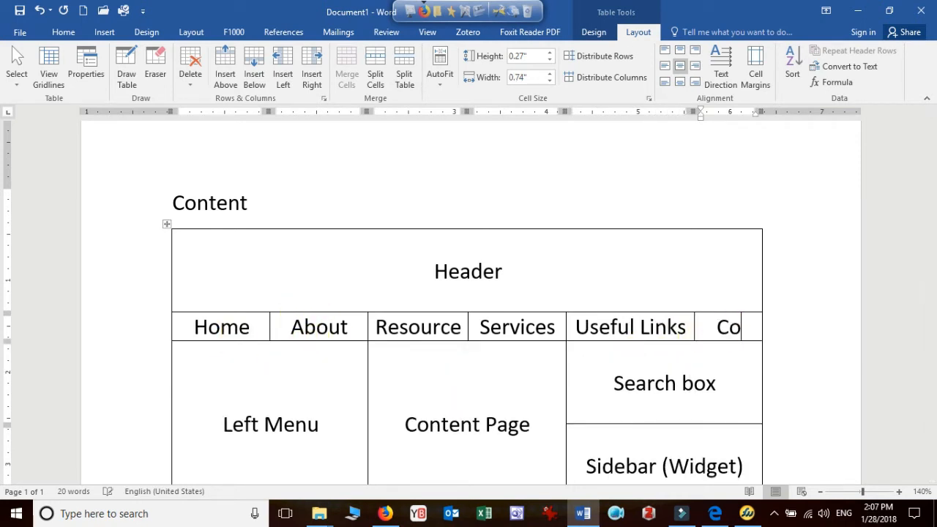
type("ntact")
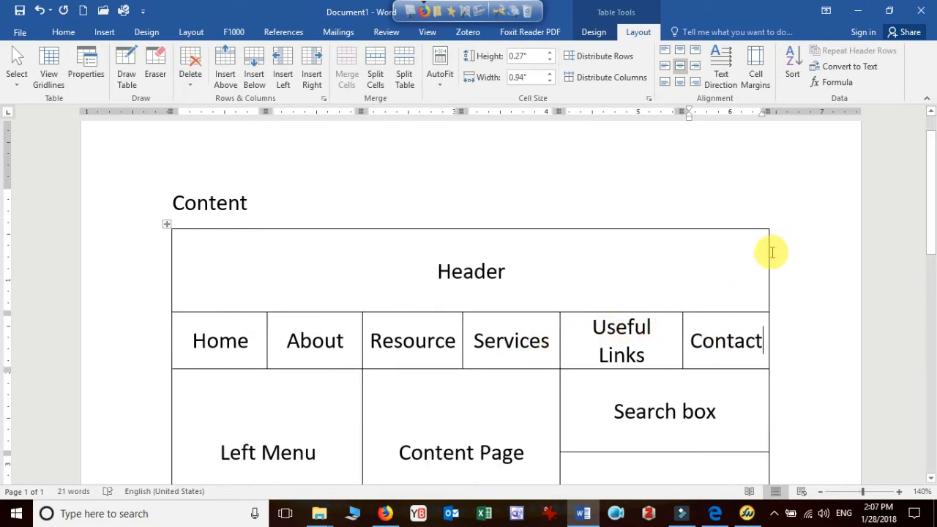
Widen the table to about 7" and enlarge the "Useful Links" cell so its label fits on one line
left_click_drag(776, 115, 809, 115)
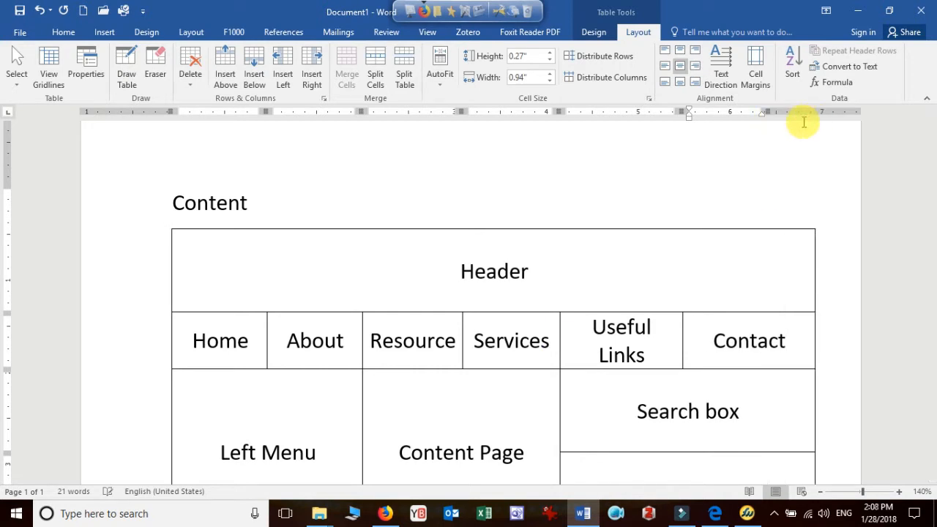
left_click_drag(681, 338, 718, 326)
scroll(716, 327, "down", 3)
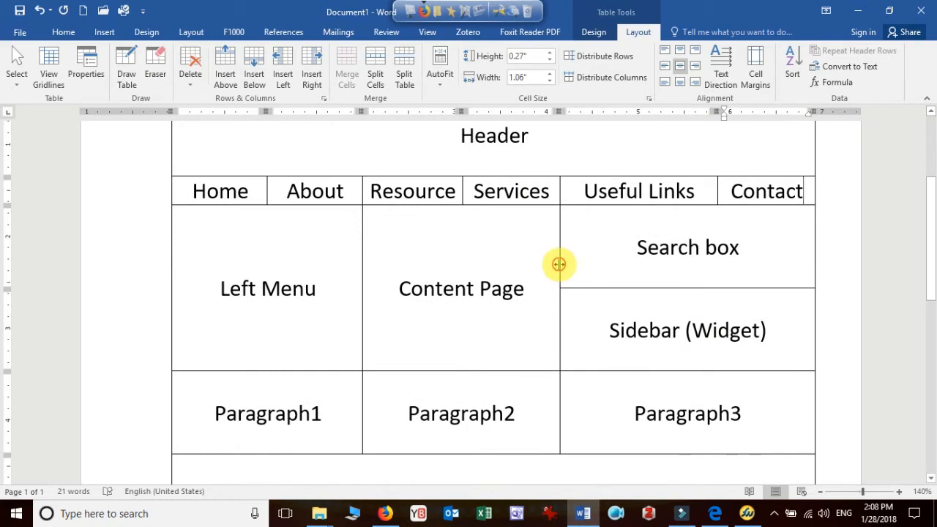
Widen the "Content Page" column and adjust both borders of the "Useful Links" cell so its label fits on one line
left_click_drag(559, 264, 619, 262)
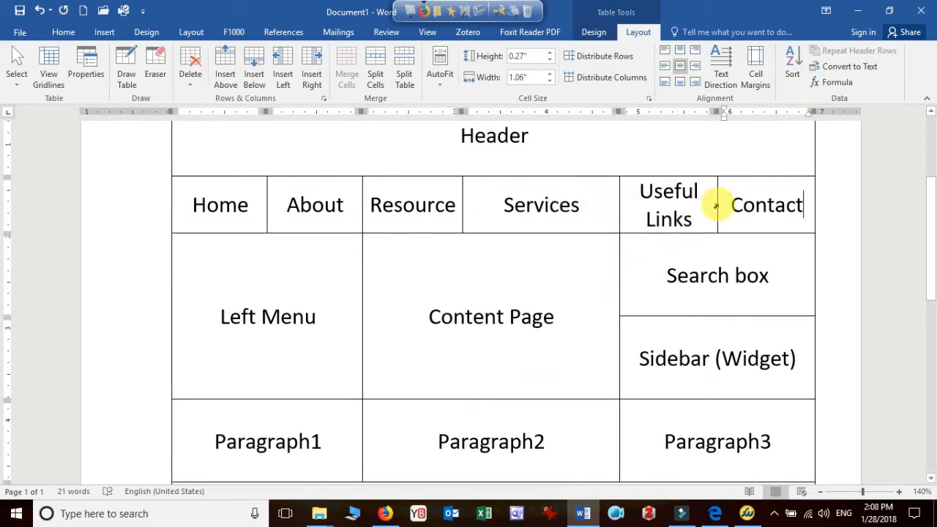
left_click_drag(716, 203, 728, 203)
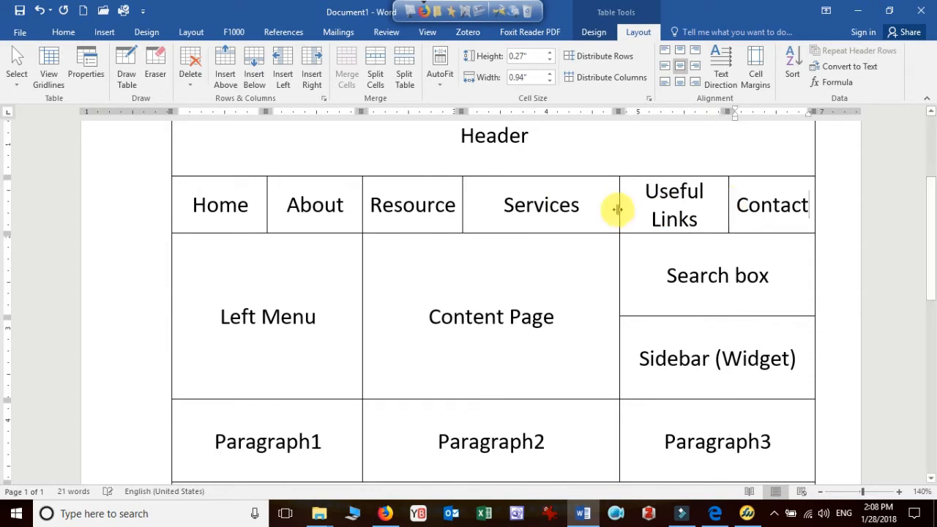
left_click_drag(617, 209, 602, 205)
scroll(588, 299, "up", 3)
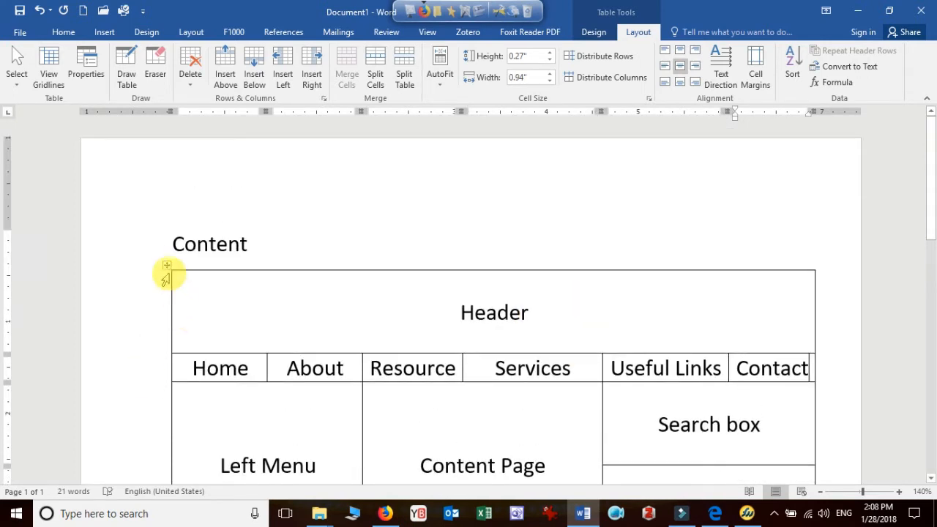
Review the table layout from header to footer, highlighting the navigation row from "Home" to "Contact"
left_click(151, 301)
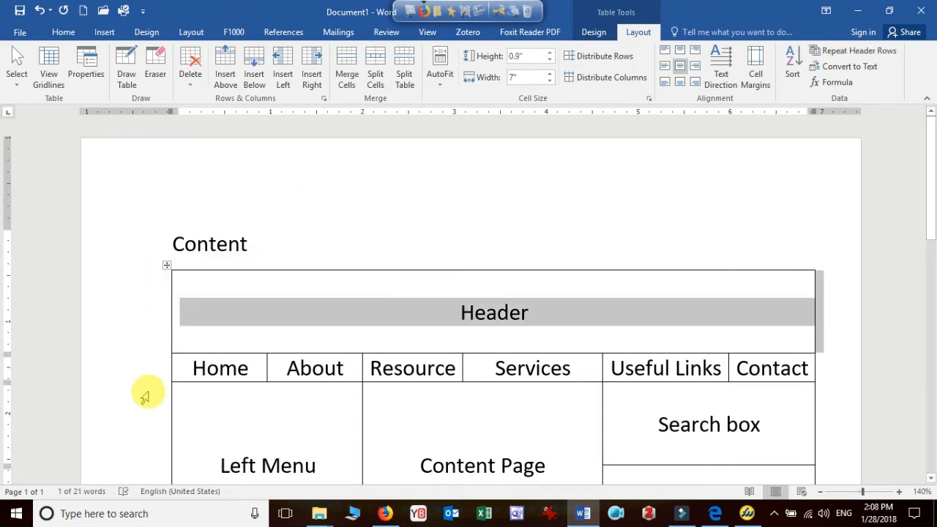
left_click(167, 264)
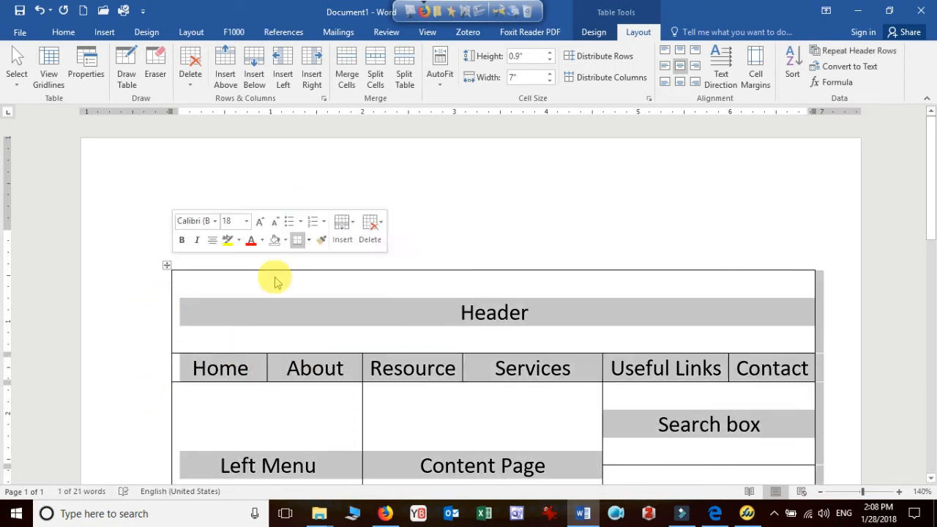
scroll(494, 314, "down", 3)
left_click(271, 242)
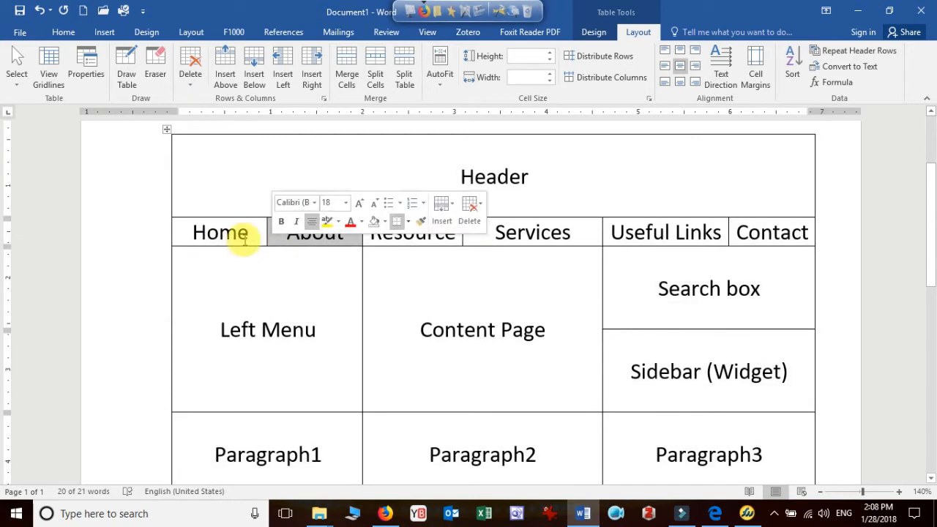
left_click(219, 233)
left_click(291, 239)
left_click_drag(291, 239, 768, 233)
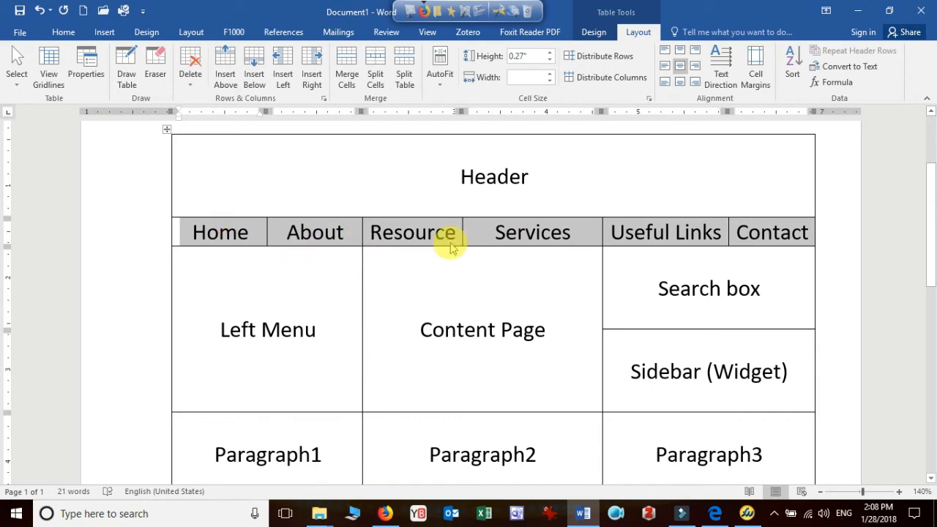
scroll(478, 348, "up", 2)
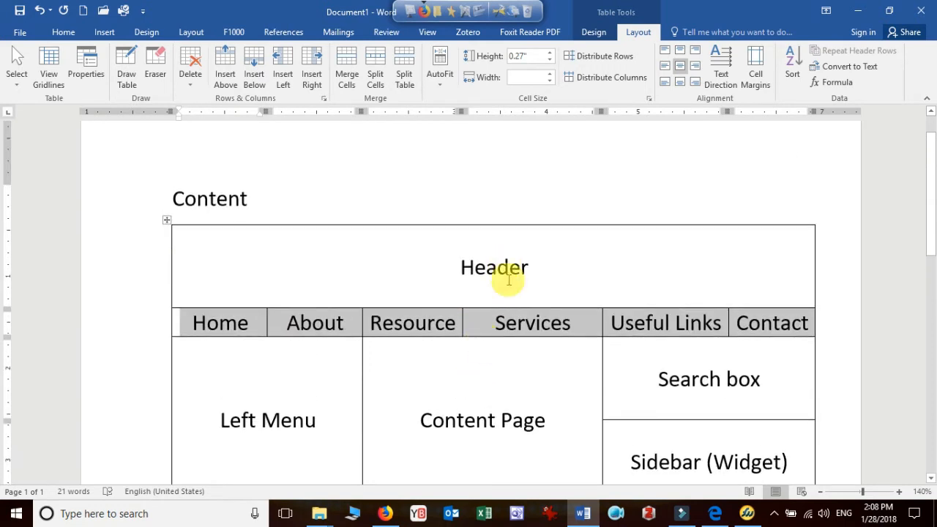
scroll(513, 278, "down", 3)
scroll(514, 289, "down", 5)
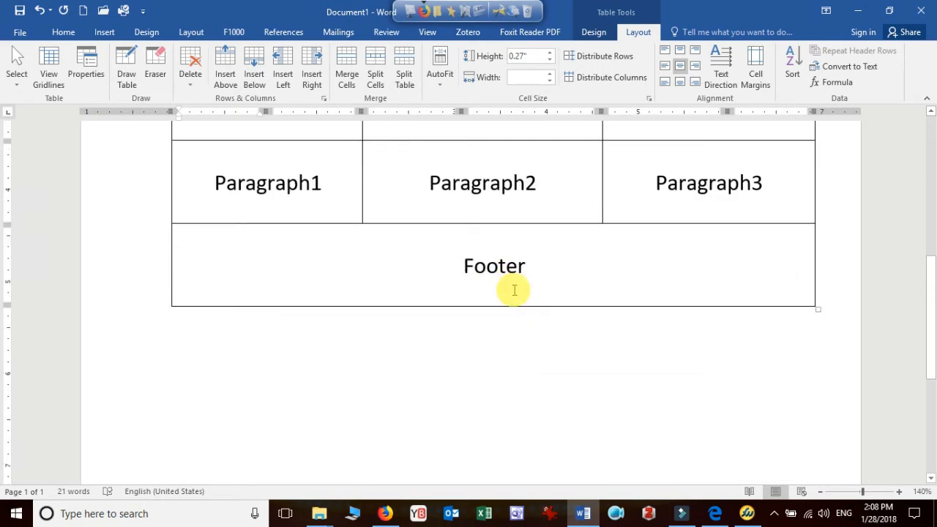
scroll(514, 289, "up", 8)
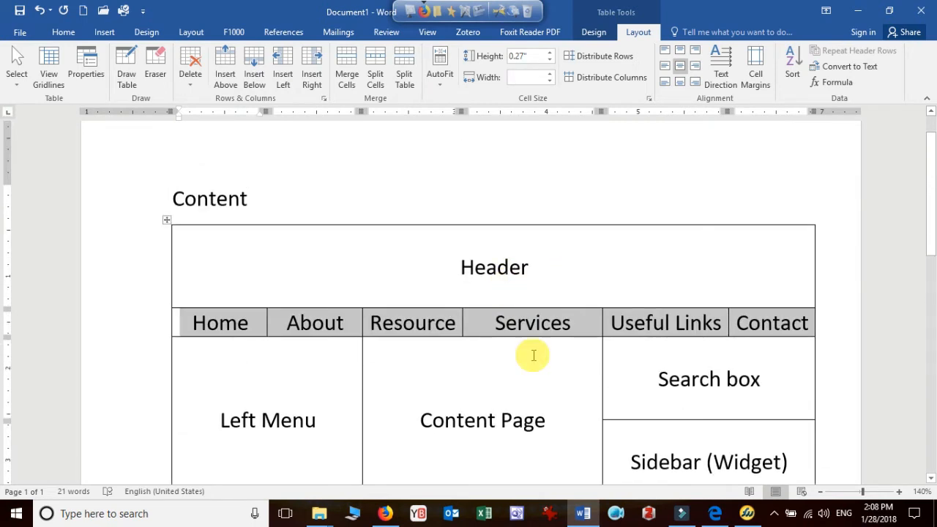
Switch to Firefox, open localhost/wordpress/wp-admin and log in to WordPress with the saved credentials
left_click(385, 512)
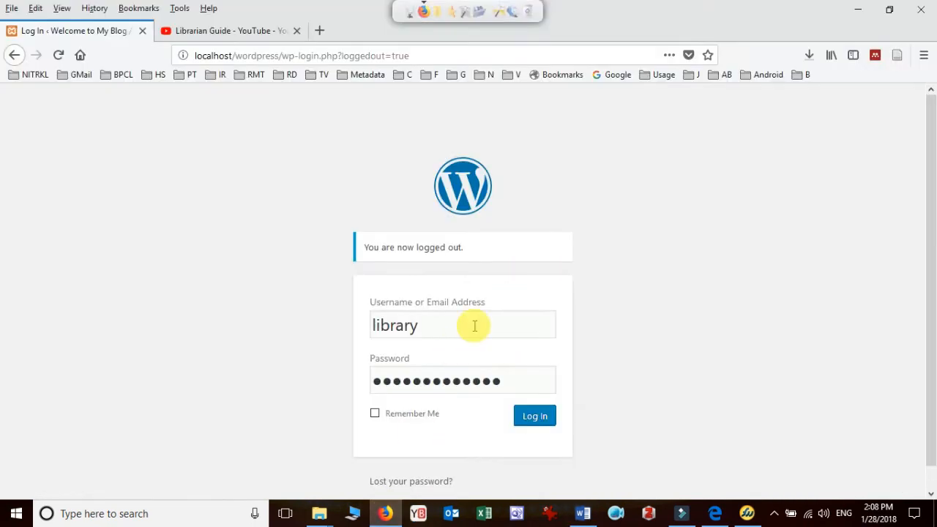
left_click(448, 55)
type("local")
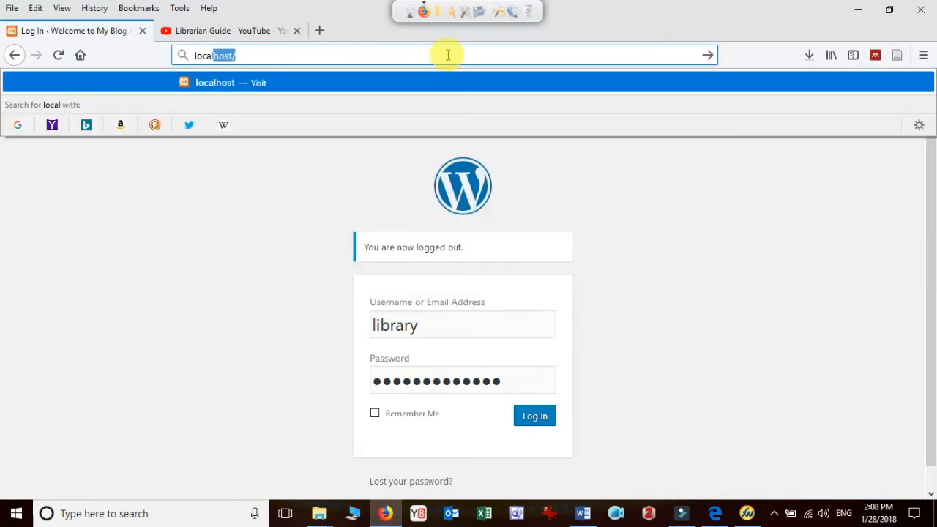
type("host/wordpress/")
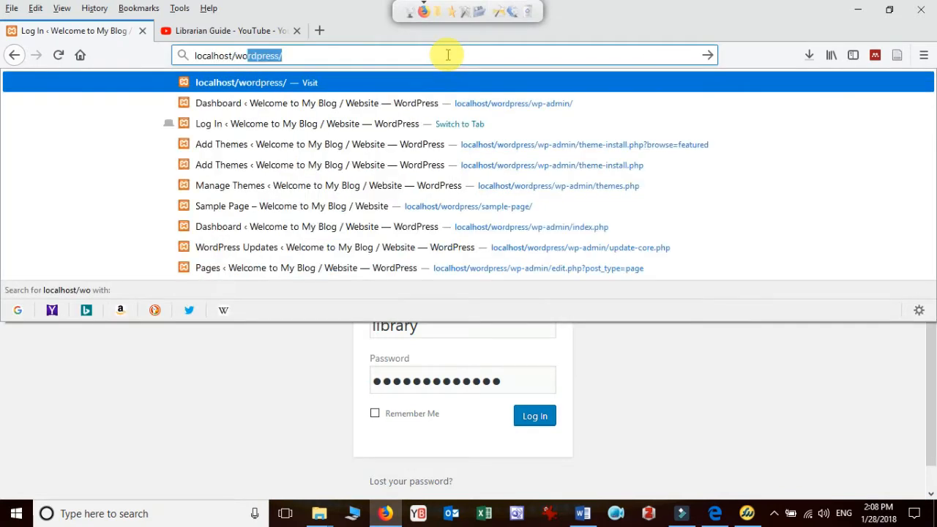
type("wp-admin")
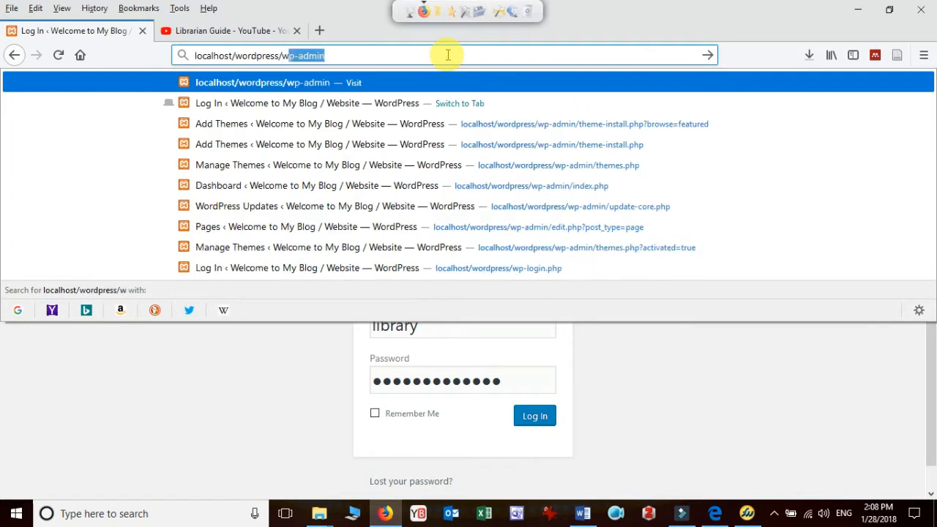
key("Return")
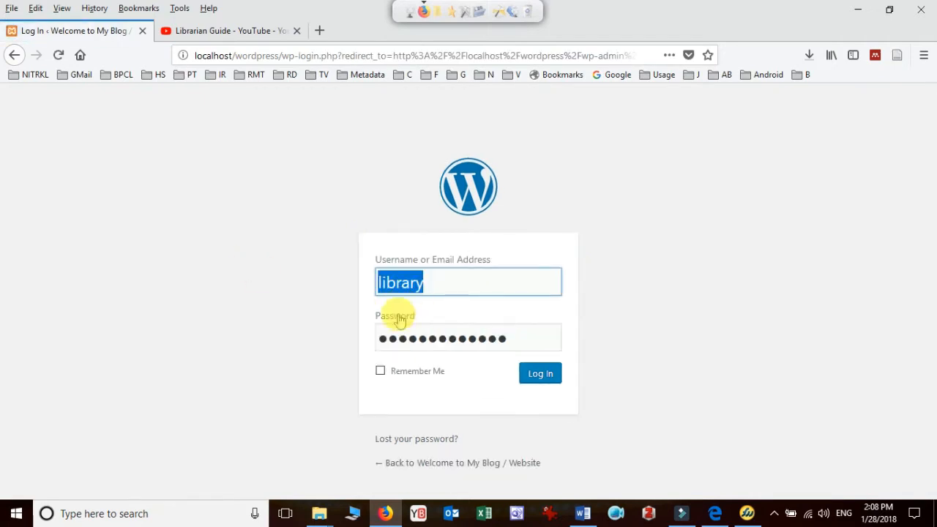
left_click(542, 374)
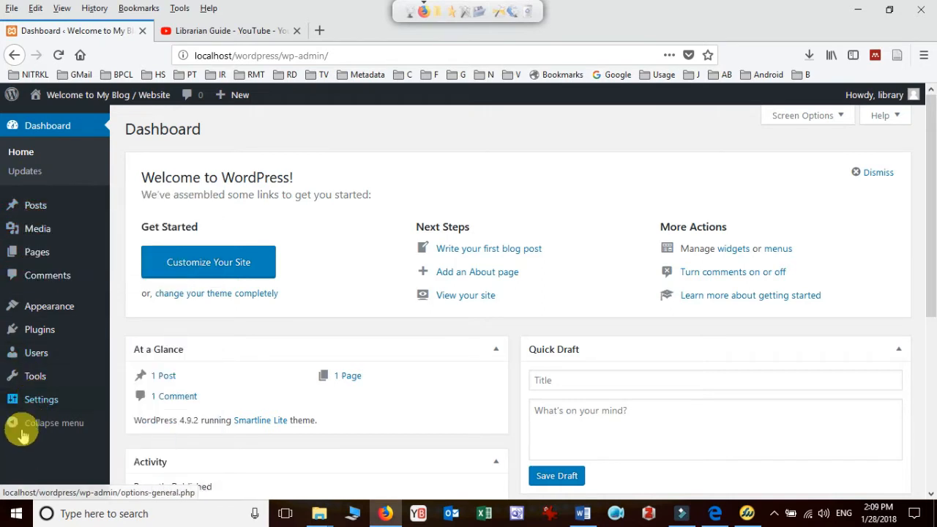
mouse_move(37, 349)
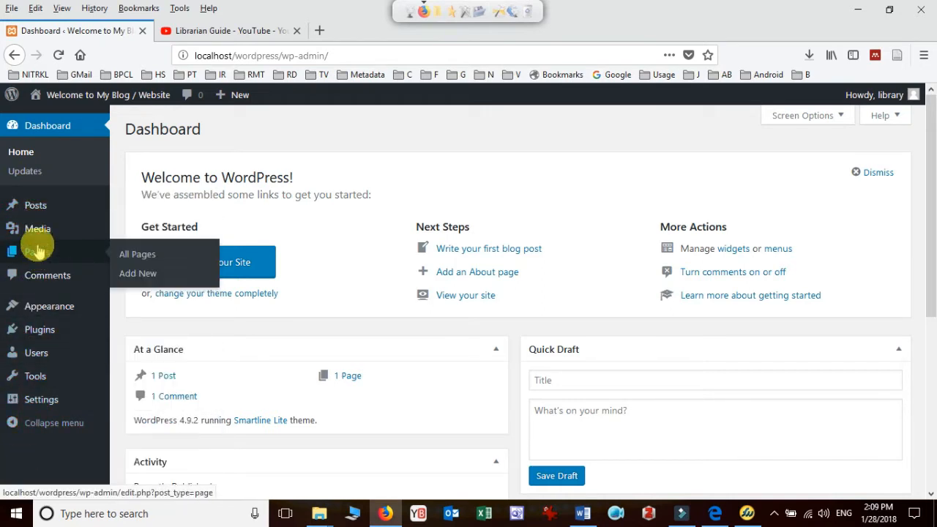
mouse_move(16, 202)
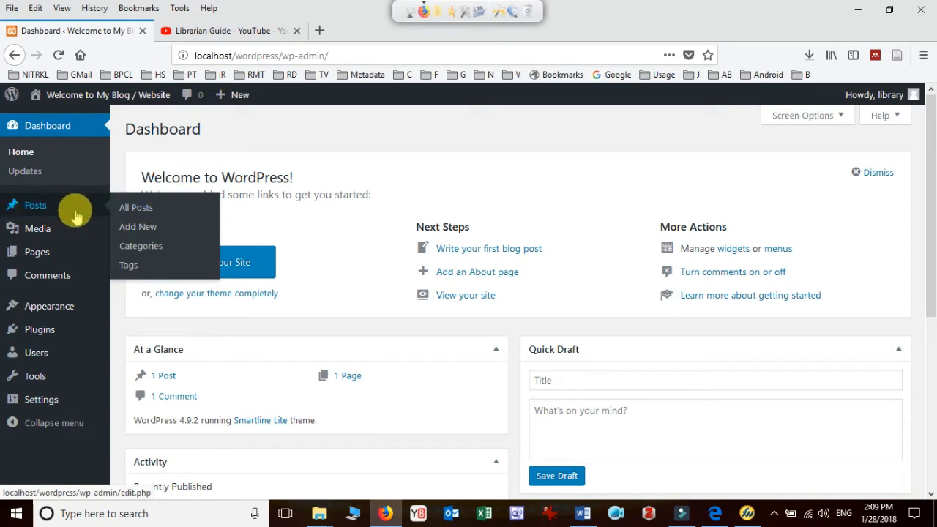
mouse_move(21, 256)
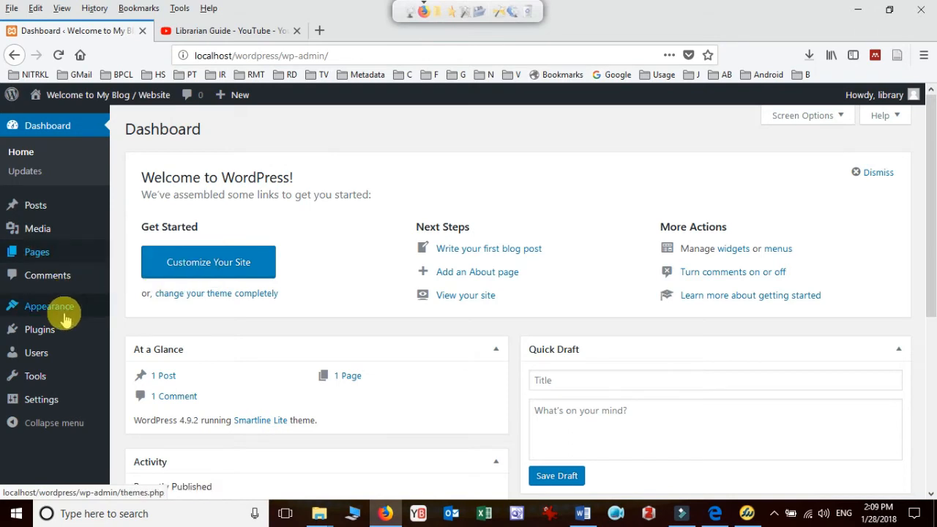
mouse_move(63, 307)
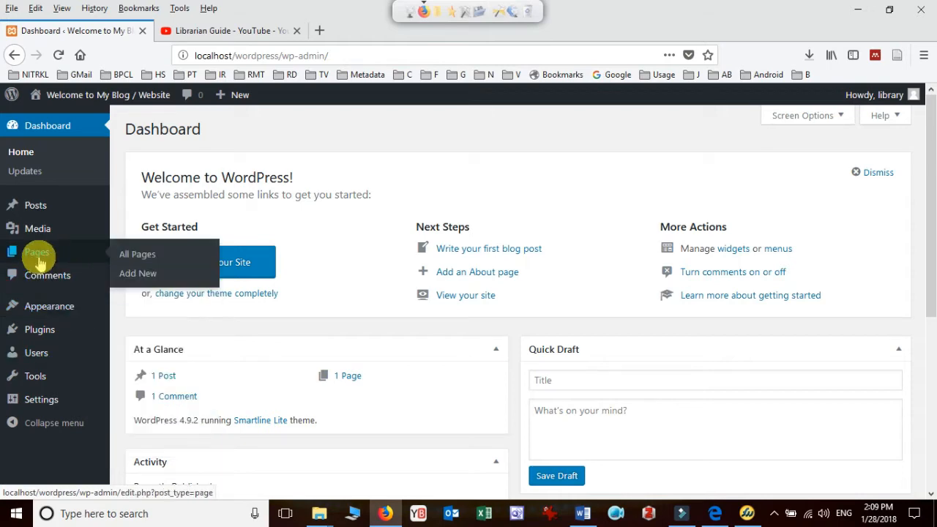
left_click(584, 512)
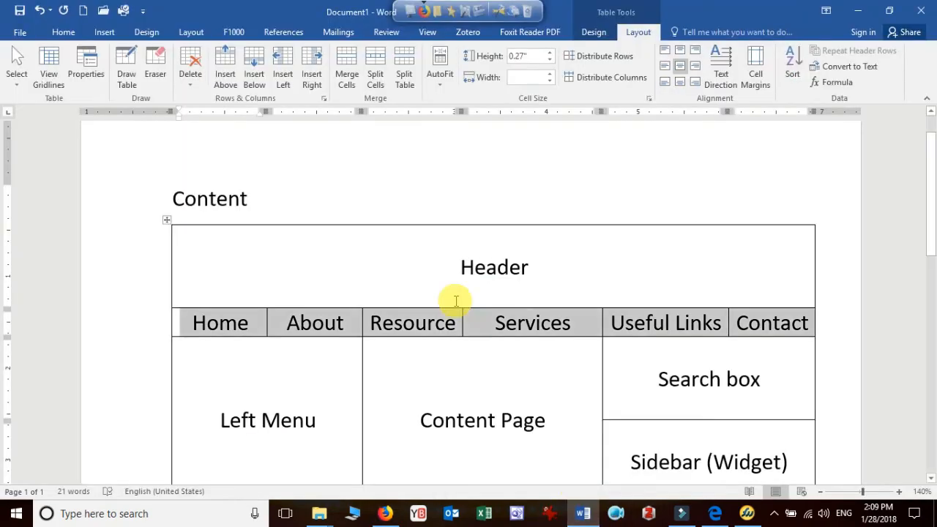
left_click(385, 511)
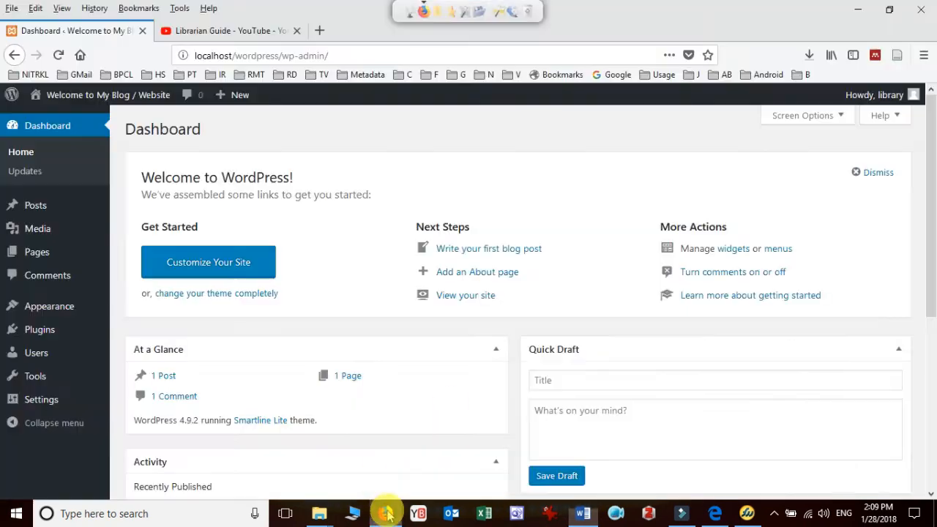
Open "Sample Page" for editing from the list of all pages
mouse_move(55, 264)
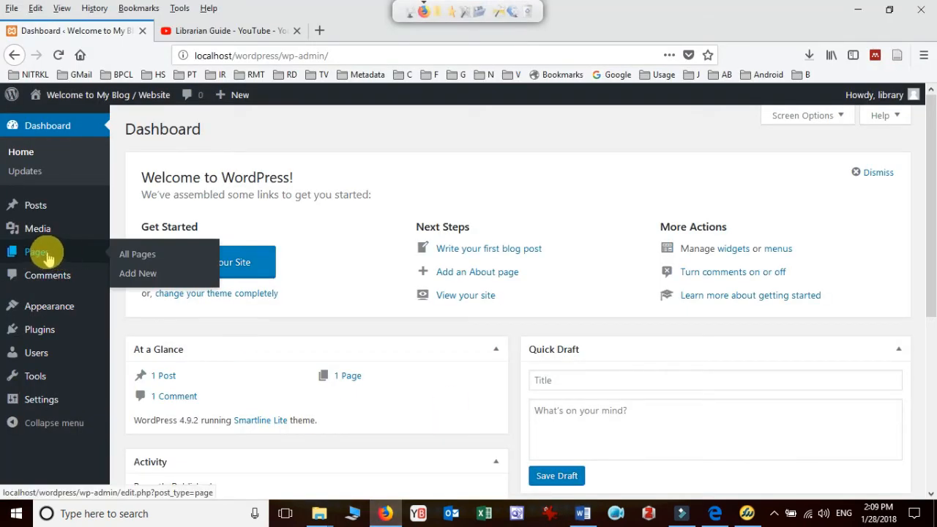
left_click(142, 256)
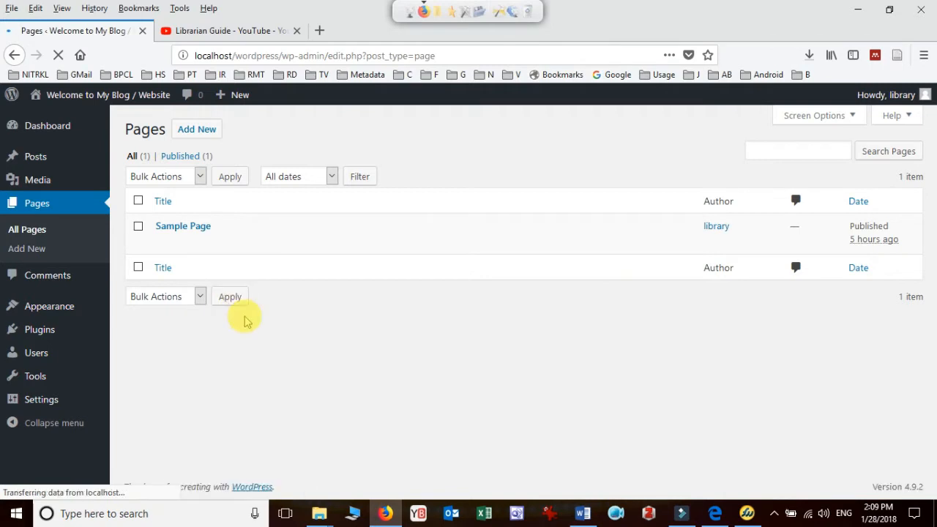
mouse_move(156, 238)
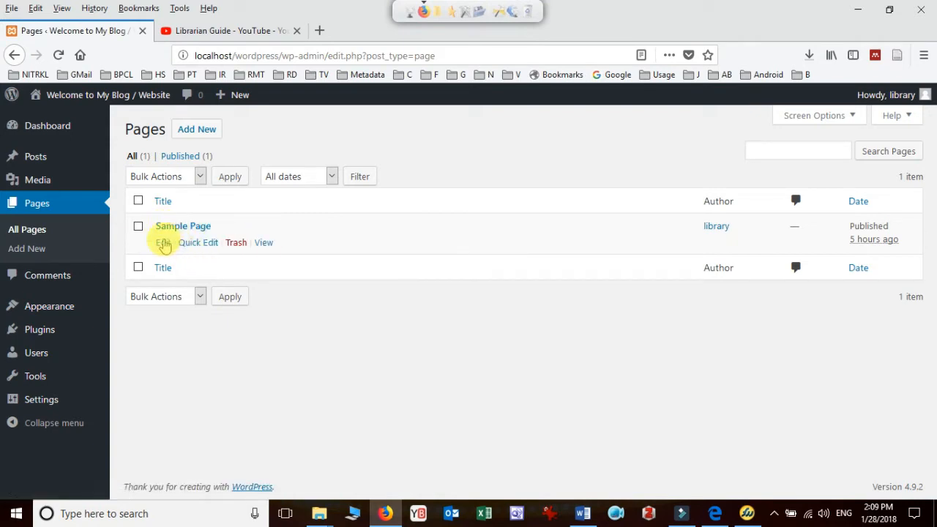
left_click(160, 243)
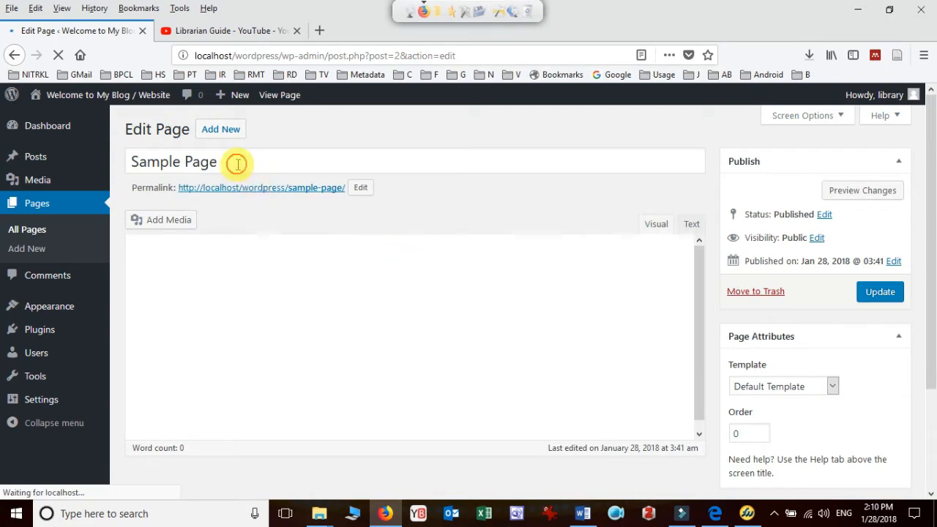
Change the page's title from "Sample Page" to "Home" and set its permalink slug to "Home"
left_click_drag(236, 163, 107, 157)
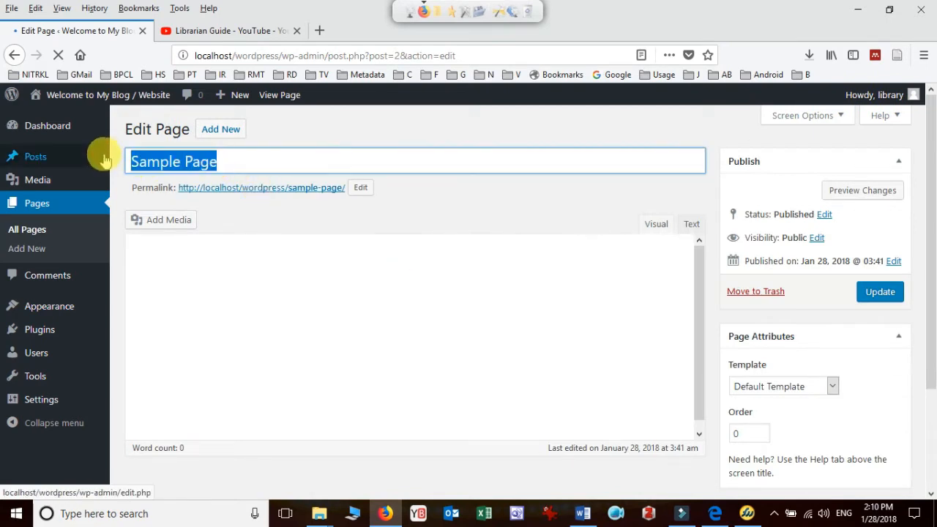
type("Home")
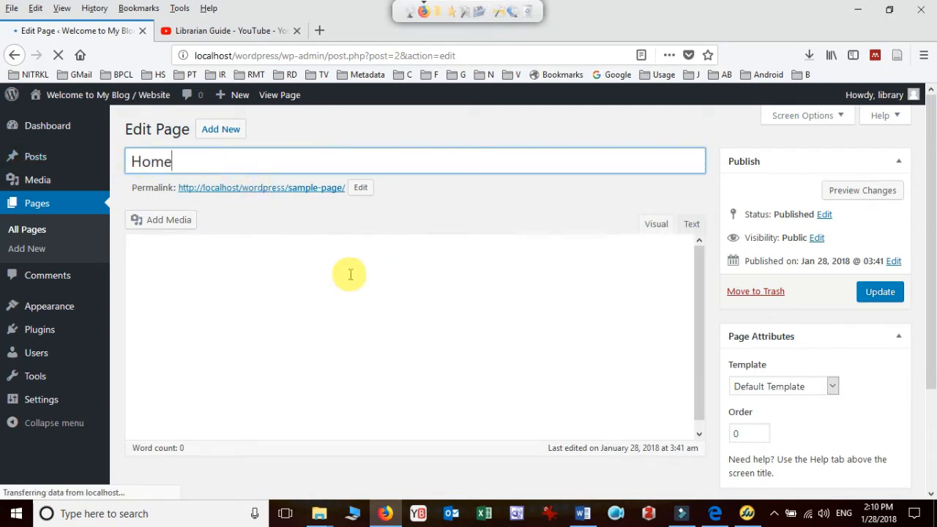
left_click(362, 189)
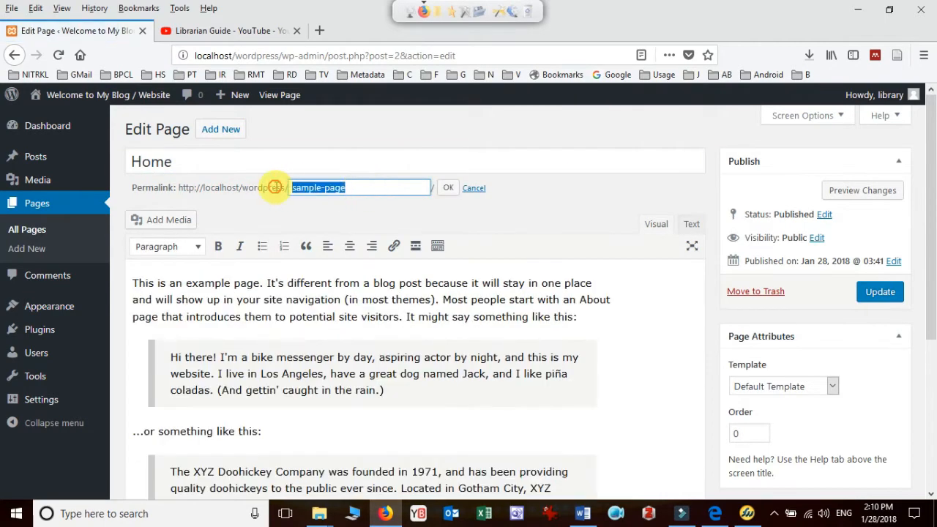
type("Ho")
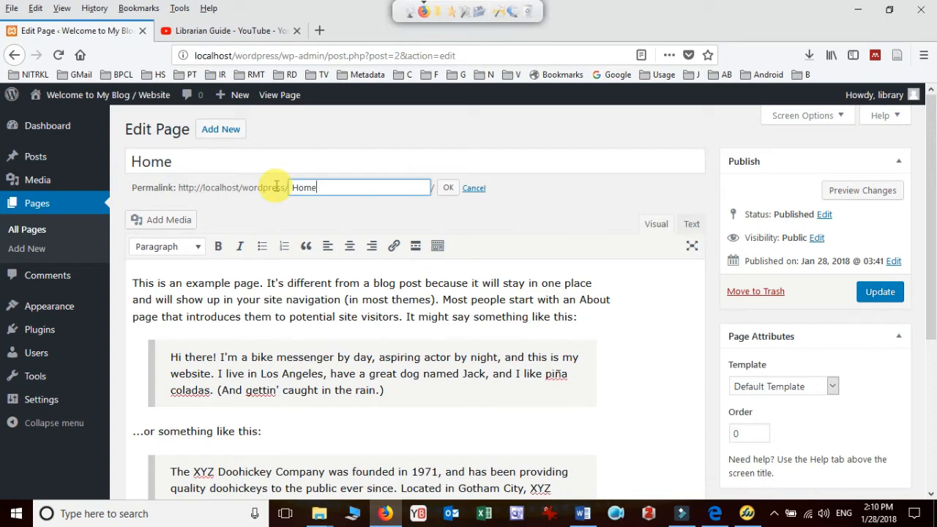
type("me")
Delete all example text from the "Home" page's body and update the page
left_click(320, 299)
key("ctrl+a")
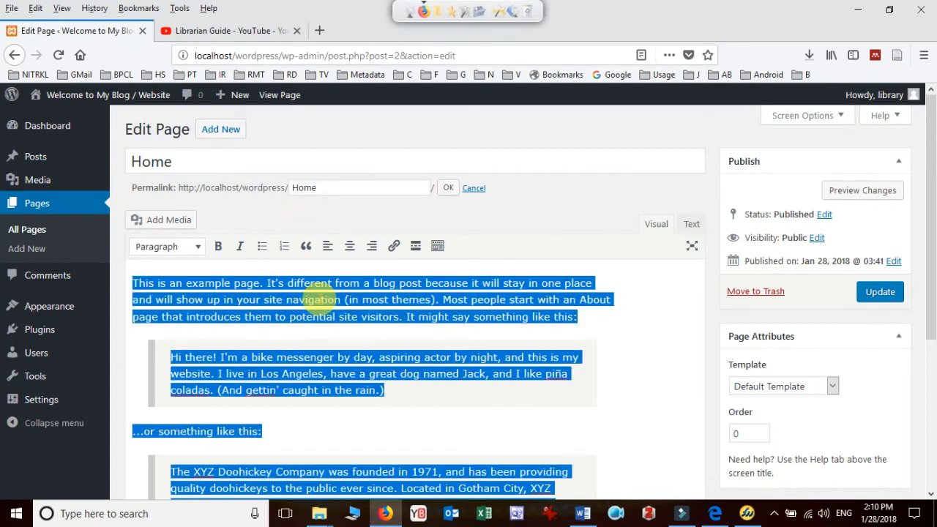
key("Delete")
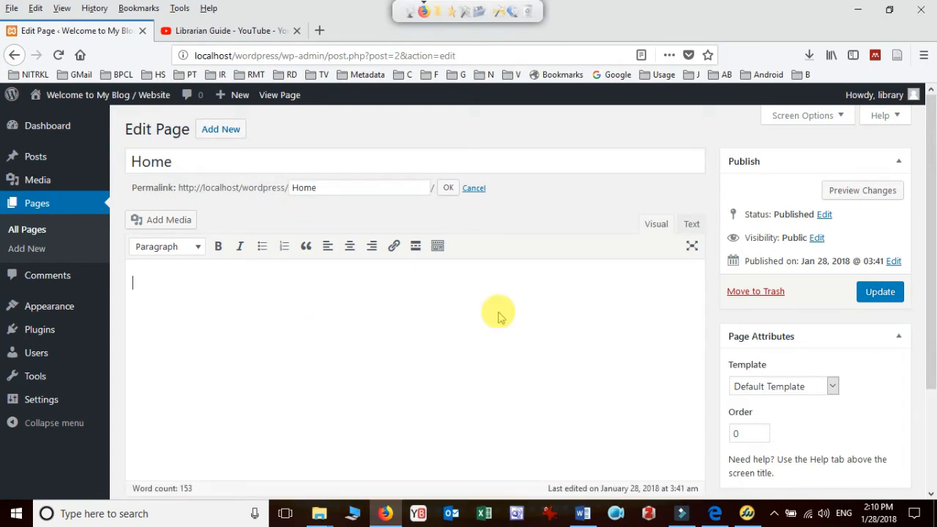
left_click(880, 292)
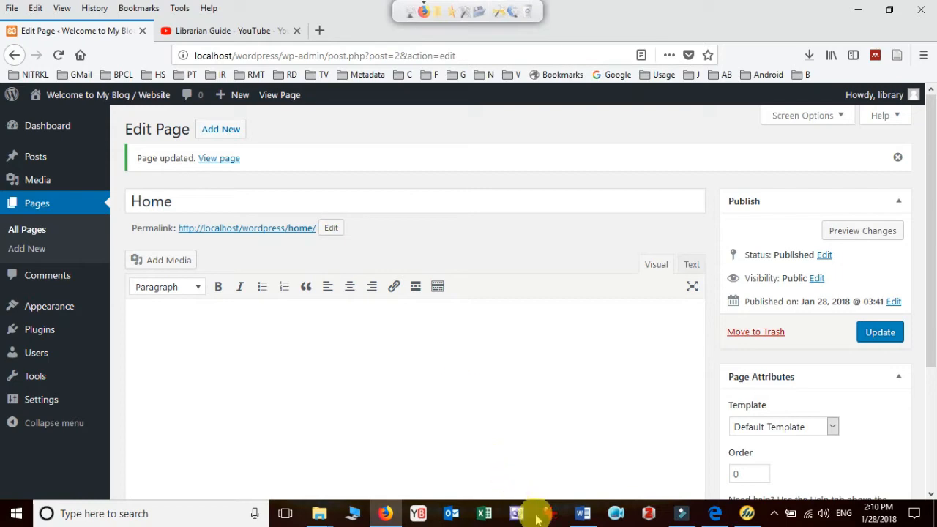
Switch to the Word document and shade the "About" cell of the layout table's navigation row green
left_click(582, 515)
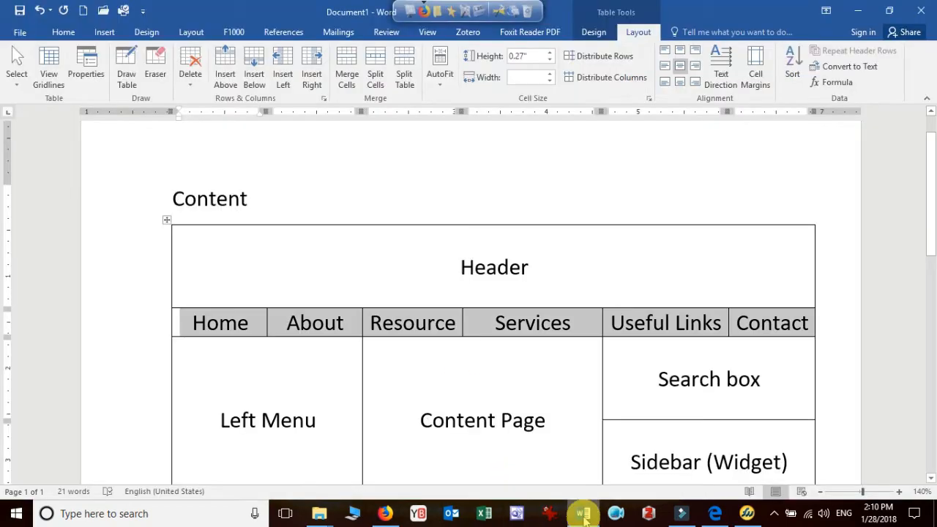
left_click(313, 325)
left_click(269, 323)
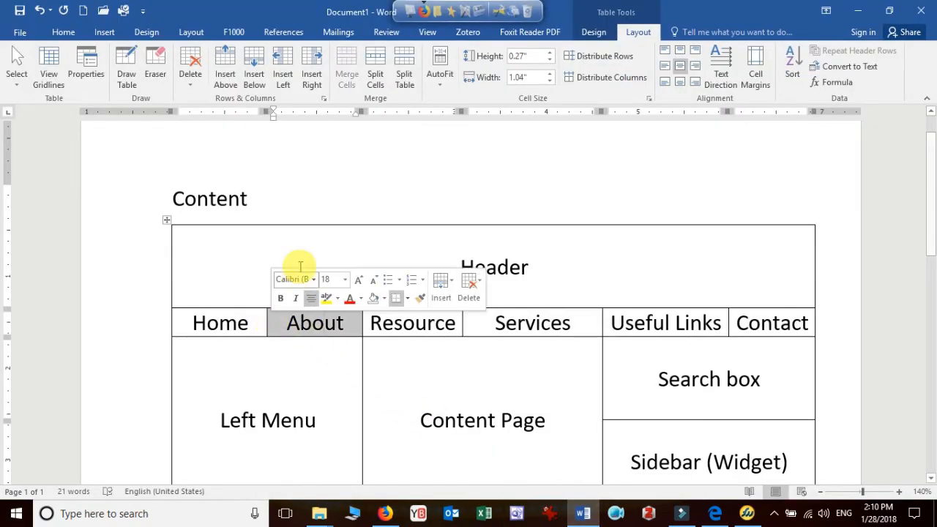
left_click(64, 32)
left_click(256, 78)
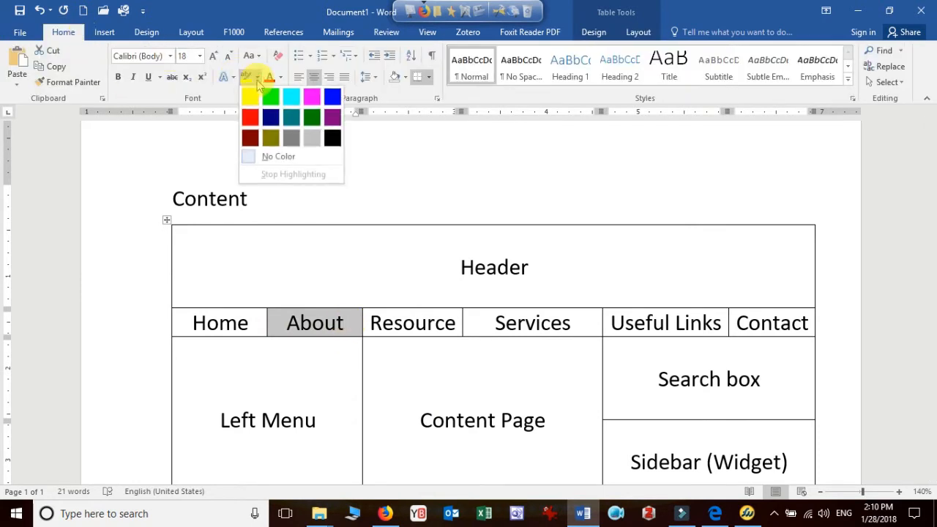
left_click(234, 77)
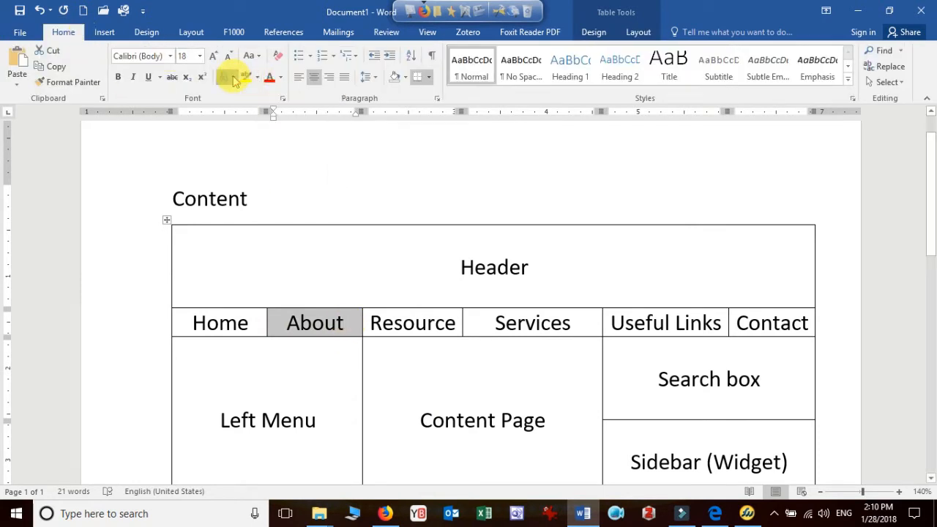
left_click(405, 77)
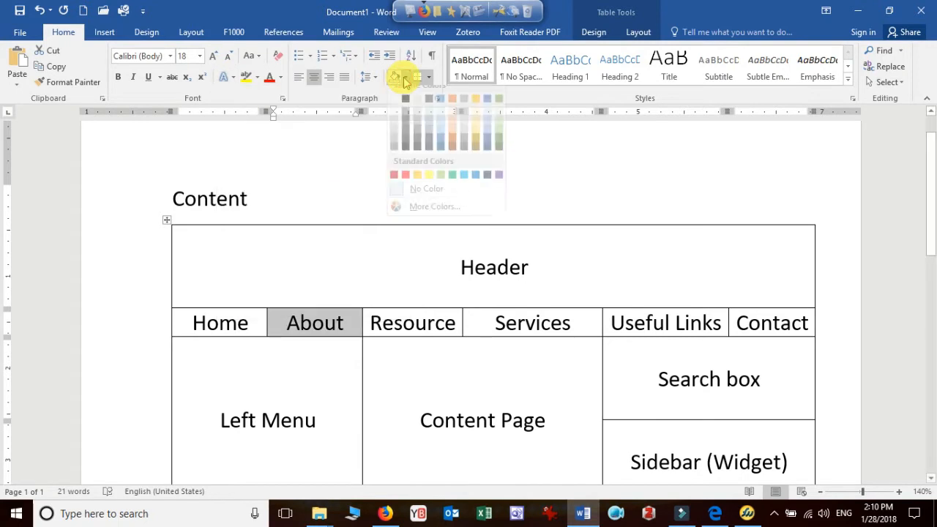
left_click(451, 184)
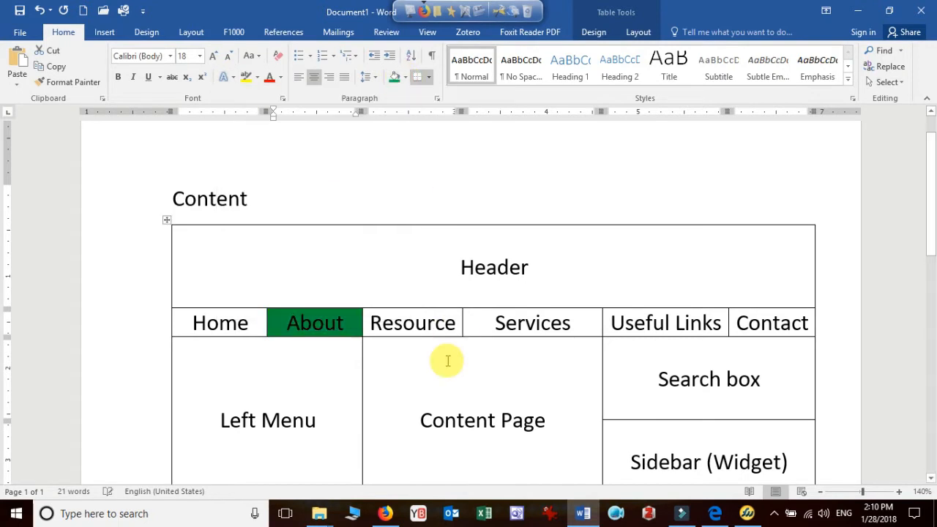
Switch to Firefox, add a new WordPress page titled "About" and publish it
left_click(384, 513)
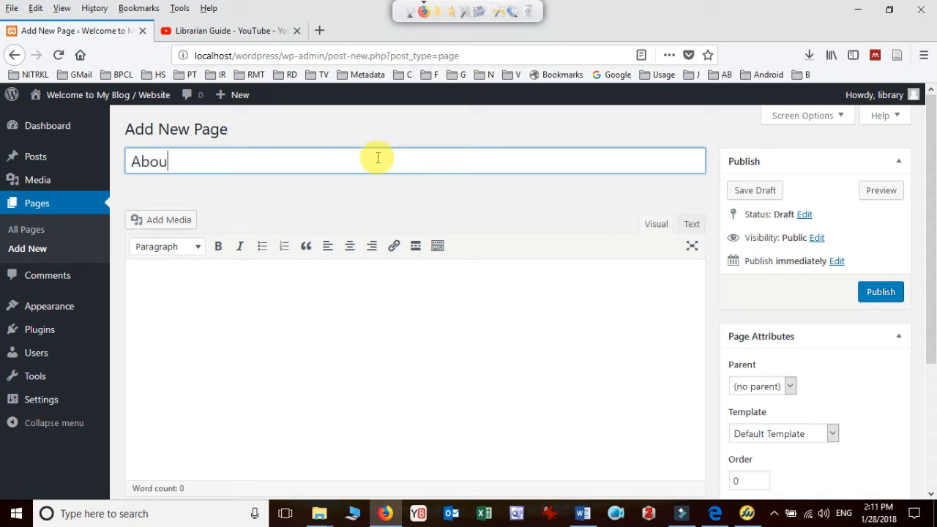
left_click(883, 301)
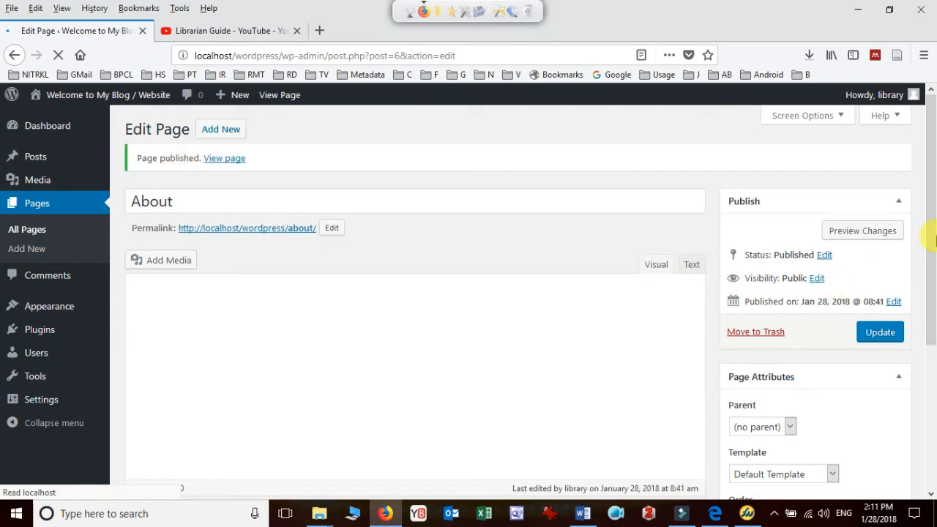
Locate the "About" page's order attribute and view the site in a new tab to check the navigation menu's page order
left_click_drag(932, 189, 928, 263)
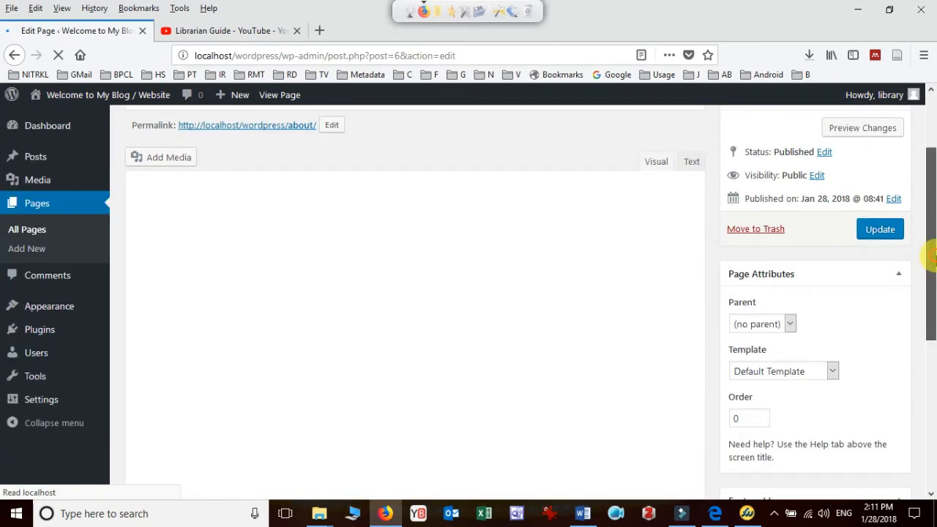
left_click(739, 418)
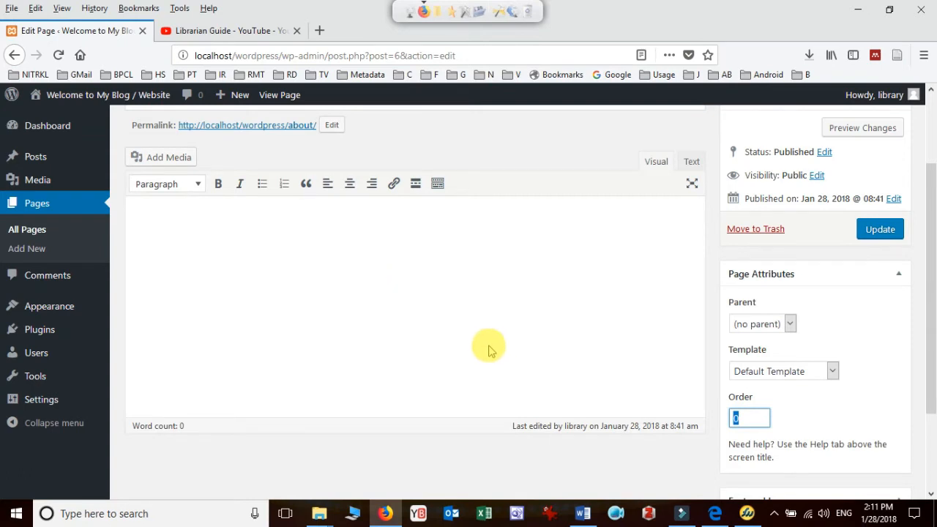
mouse_move(69, 104)
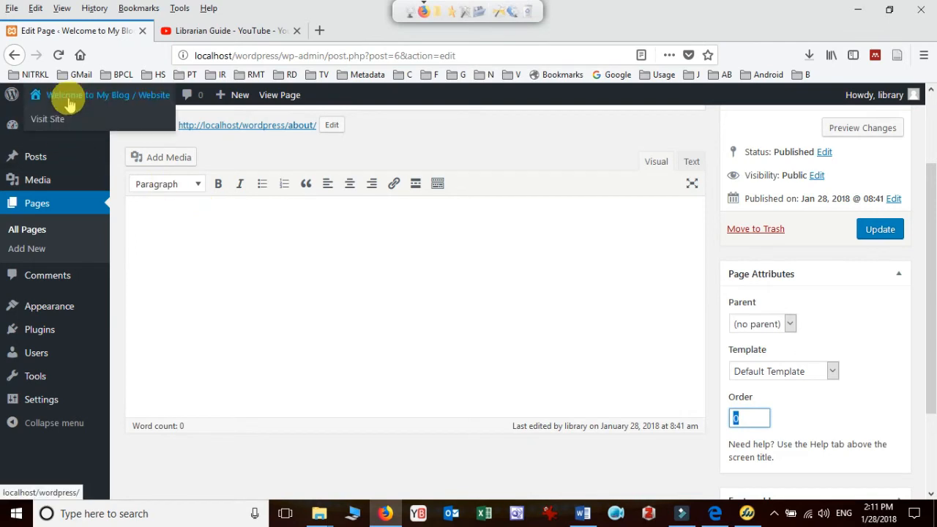
right_click(62, 120)
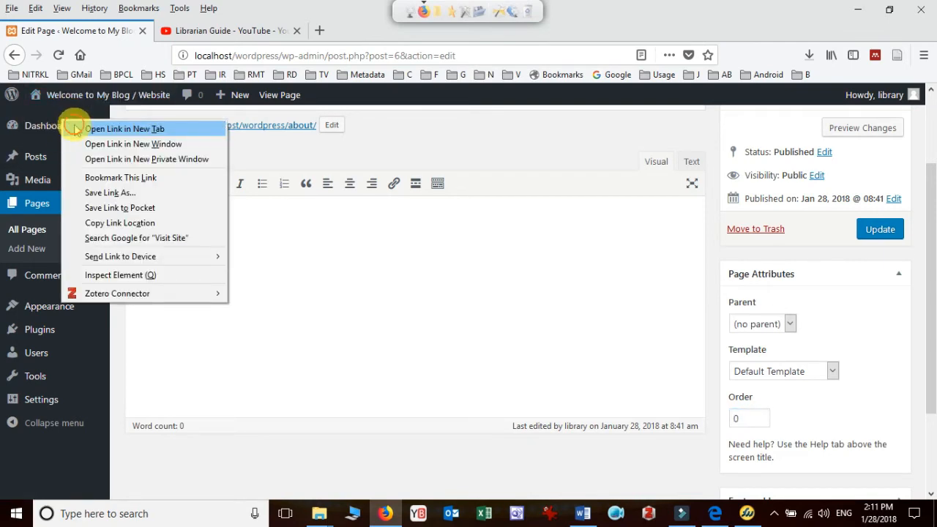
left_click(124, 128)
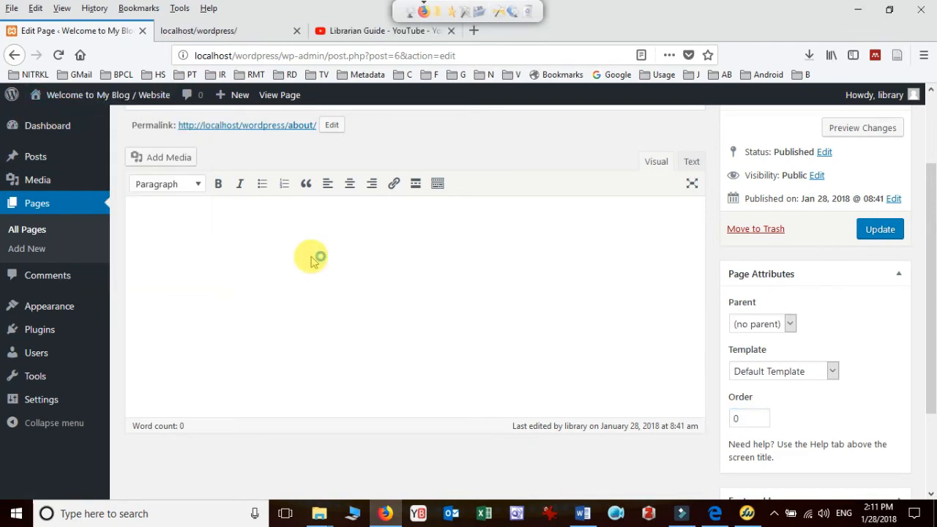
left_click(235, 33)
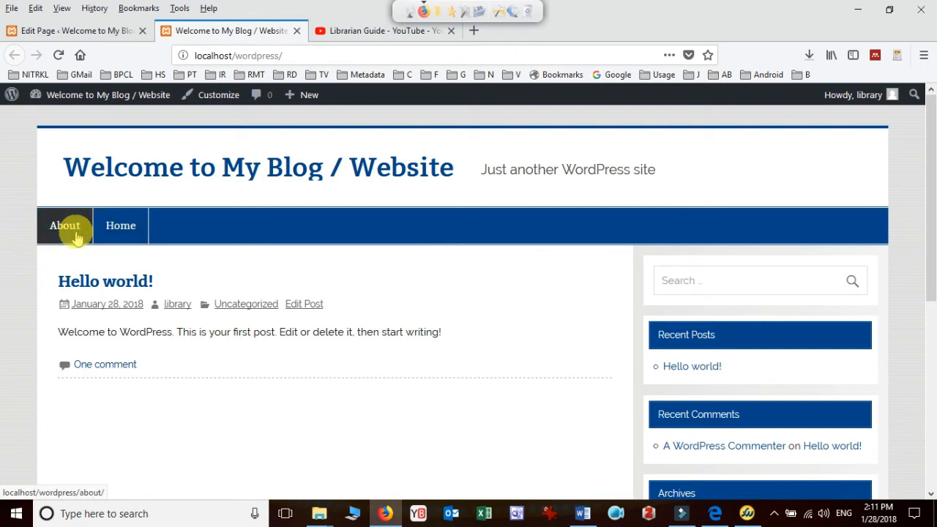
left_click(114, 33)
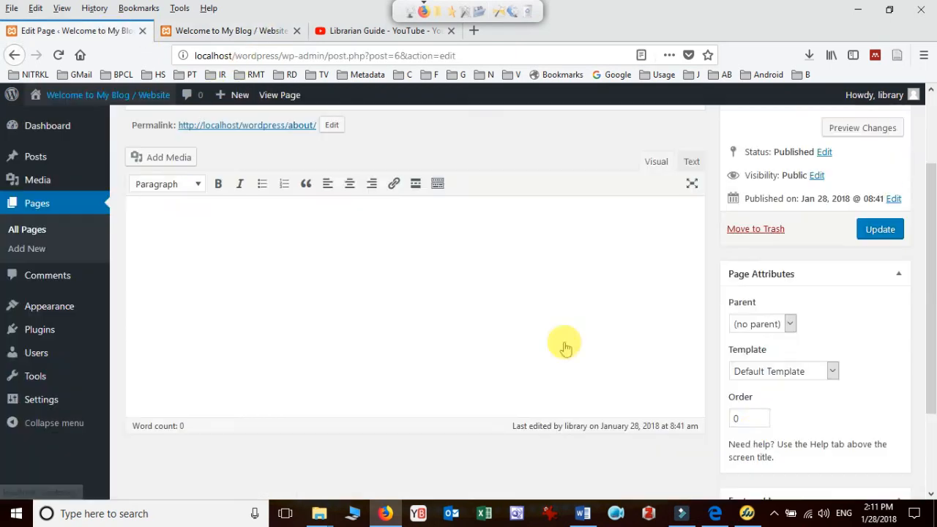
Change the "About" page's order number so it follows "Home" in the menu, and update the page
left_click_drag(753, 417, 720, 415)
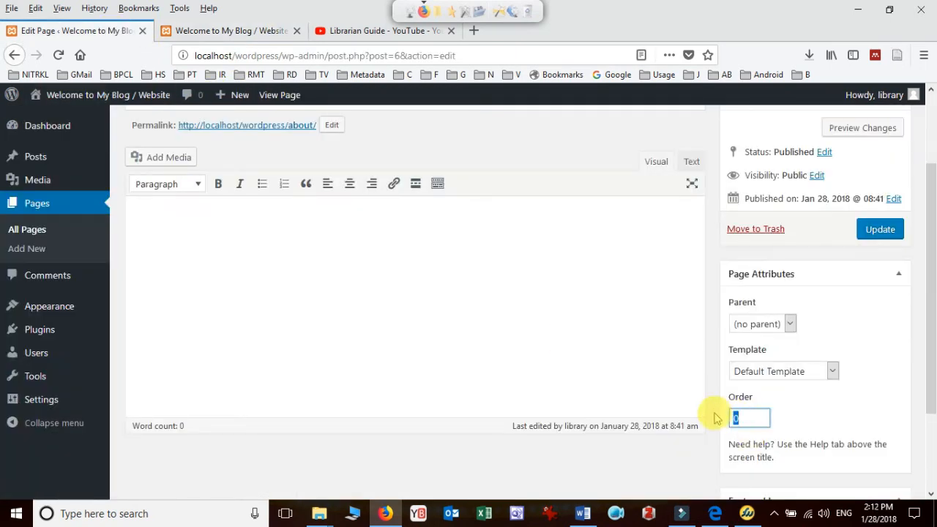
scroll(637, 472, "up", 3)
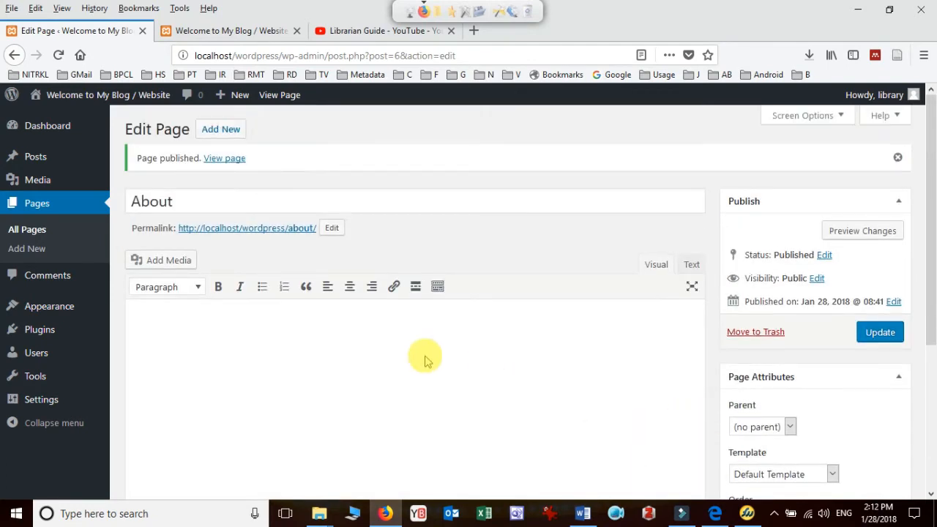
left_click(885, 335)
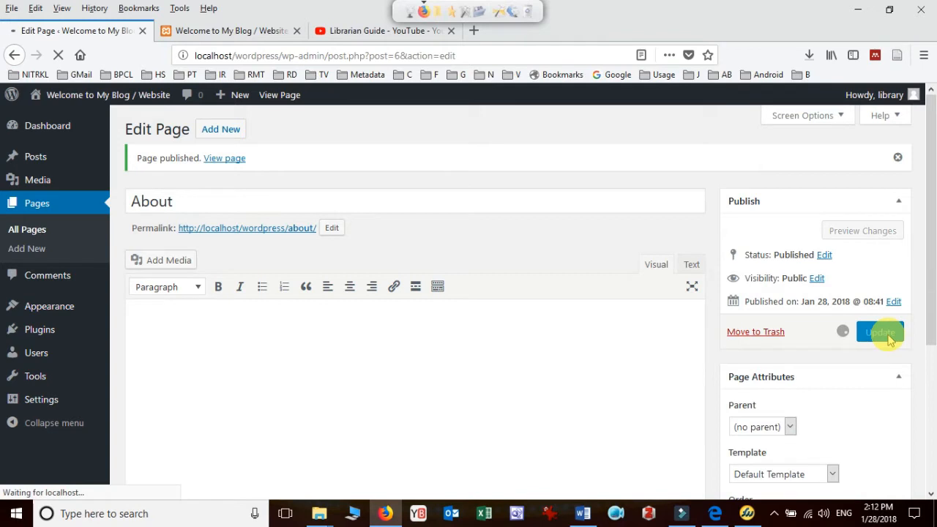
Reload the site's front page, check the order of its menu items, and return to the "About" page editor
left_click(246, 38)
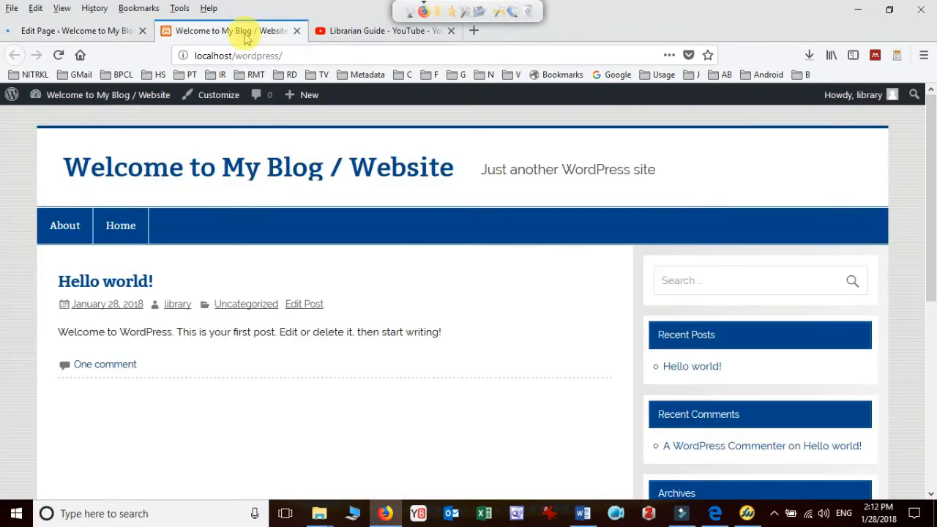
left_click(58, 57)
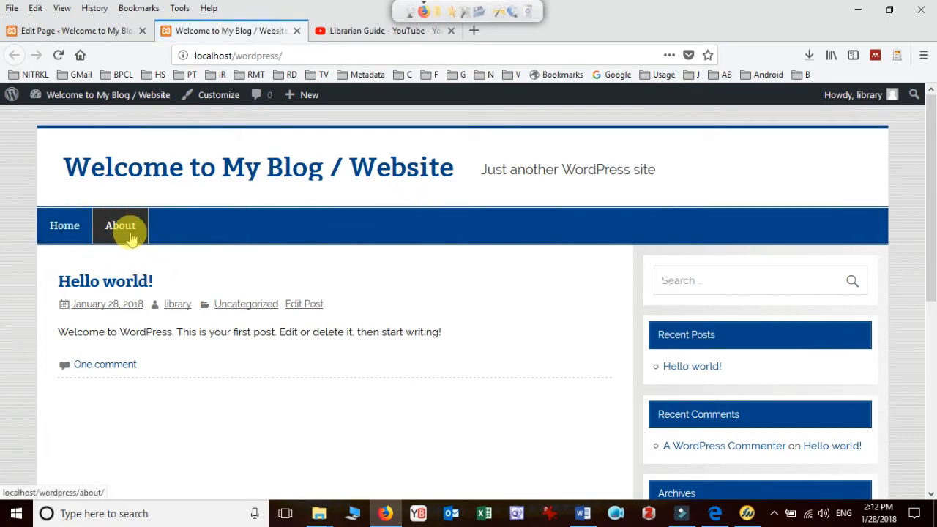
left_click(120, 30)
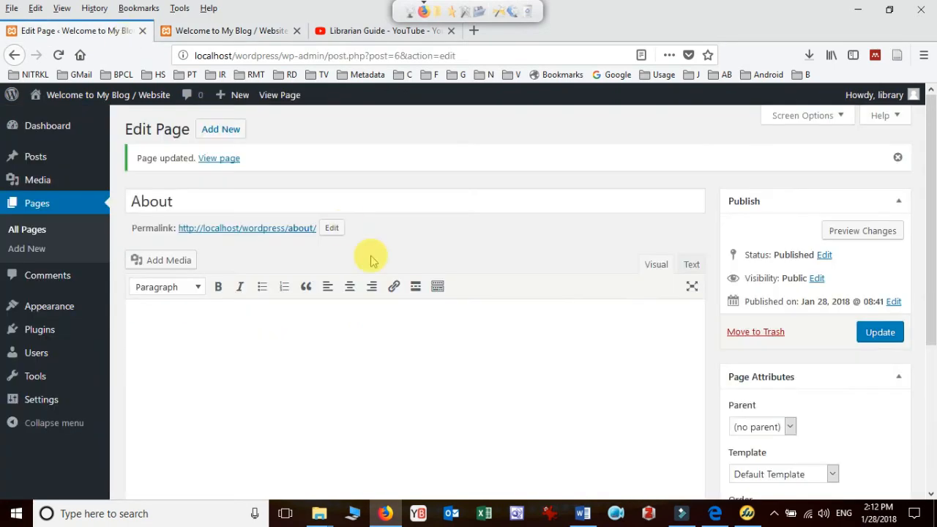
Switch to Word and shade the "Resource" cell of the navigation row green
left_click(584, 513)
left_click(361, 324)
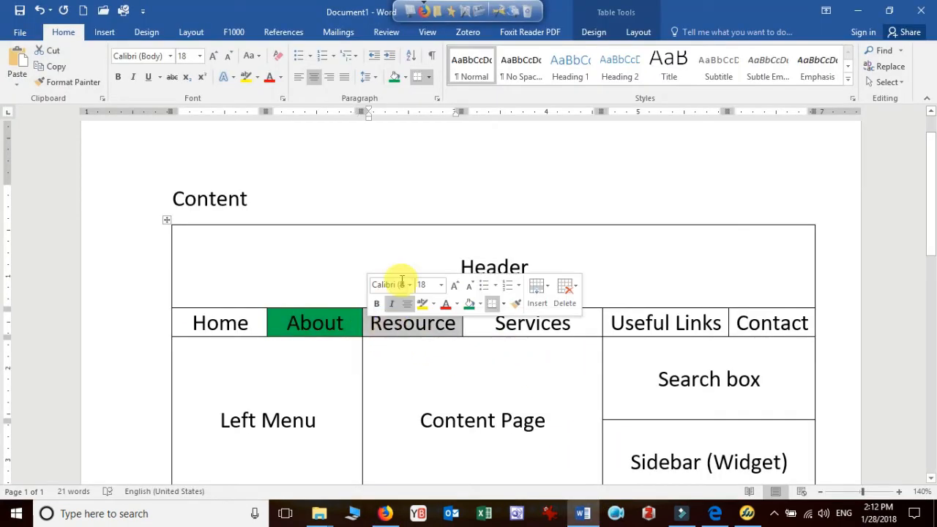
left_click(395, 77)
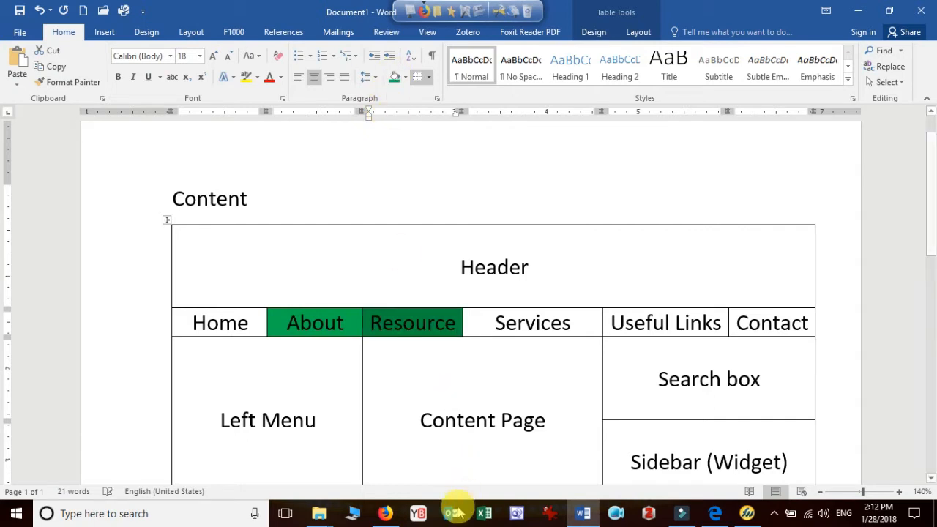
Switch to Firefox, add a new page titled "Resources", set its order number, and publish it
left_click(382, 513)
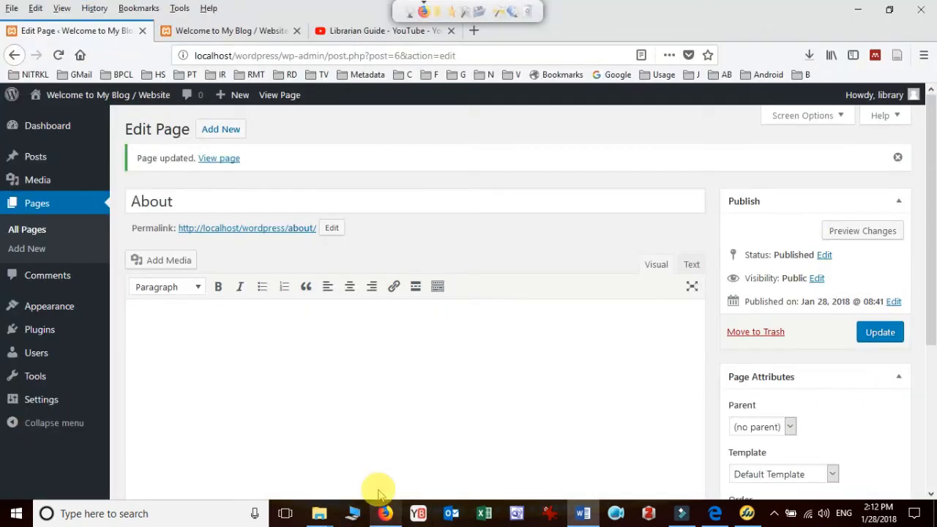
left_click(231, 137)
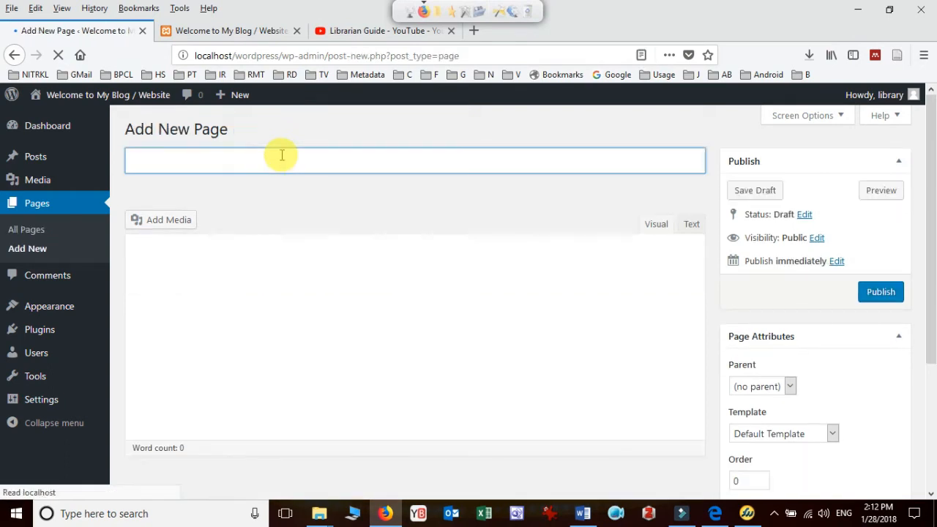
type("Re")
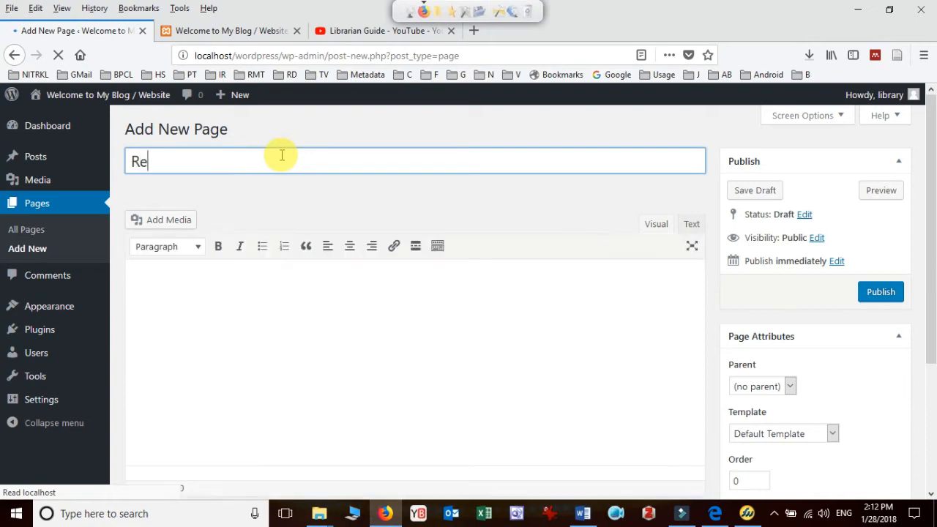
type("sources")
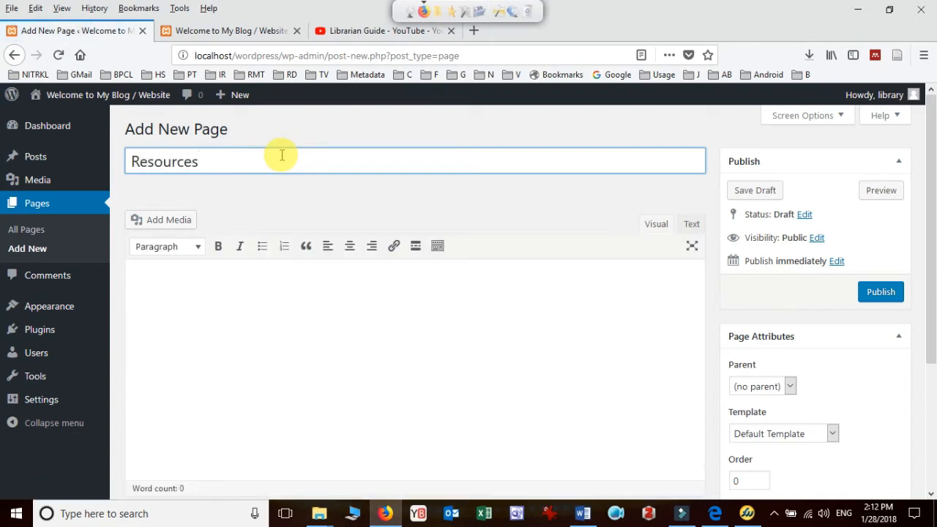
double_click(741, 480)
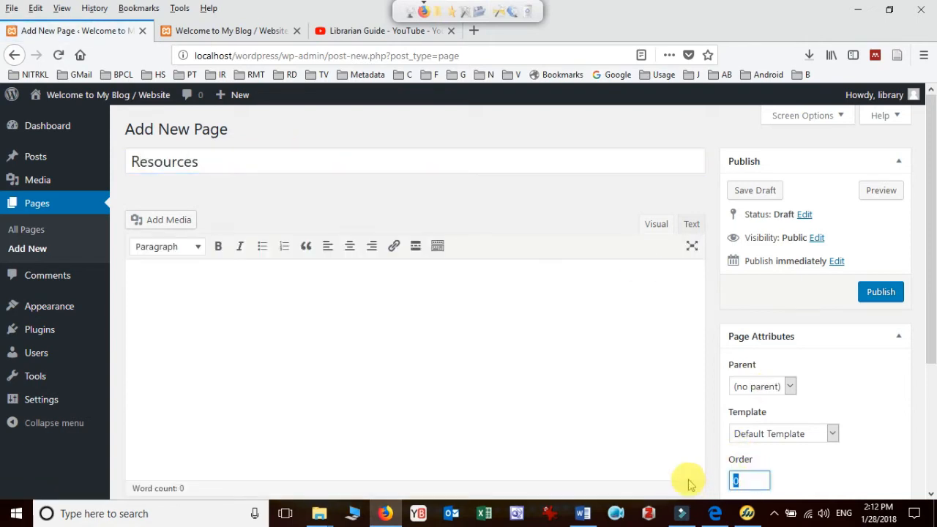
left_click(887, 293)
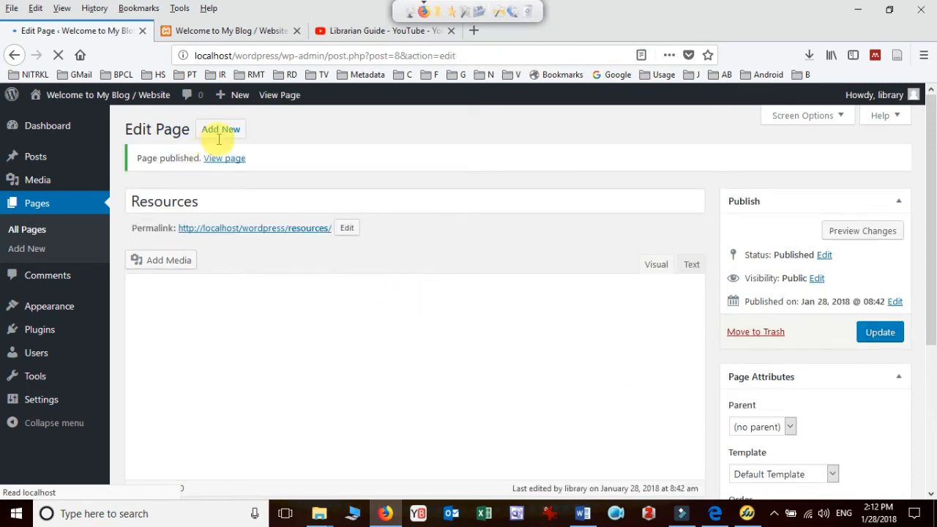
Start another new WordPress page, then switch to Word and shade the "Services" navigation cell green
left_click(233, 128)
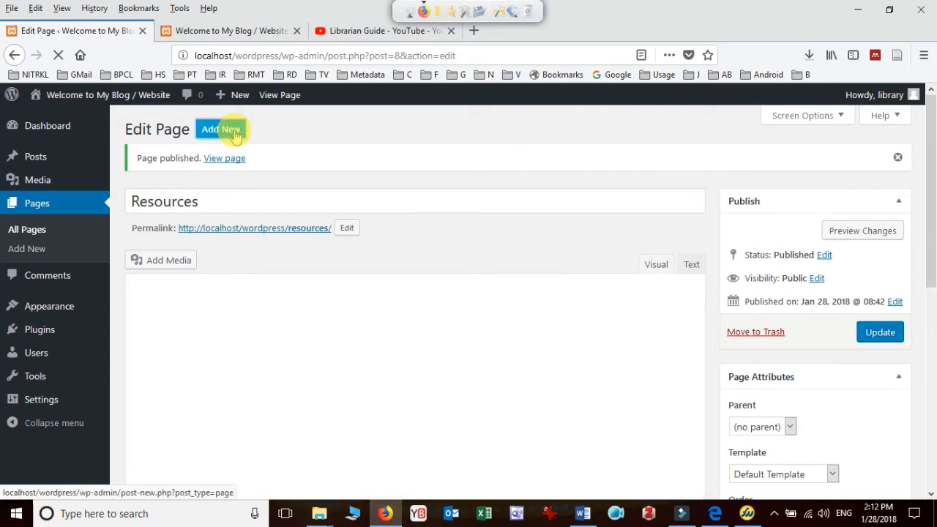
left_click(233, 129)
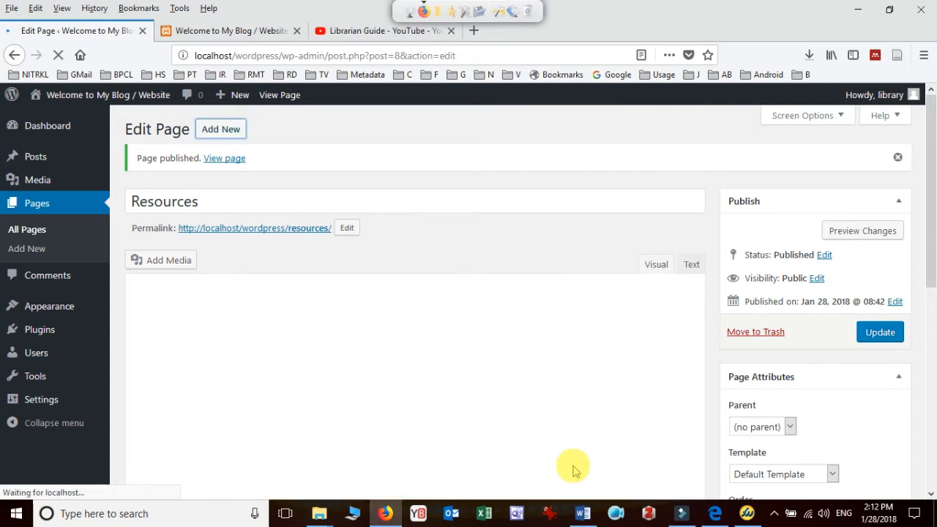
left_click(582, 513)
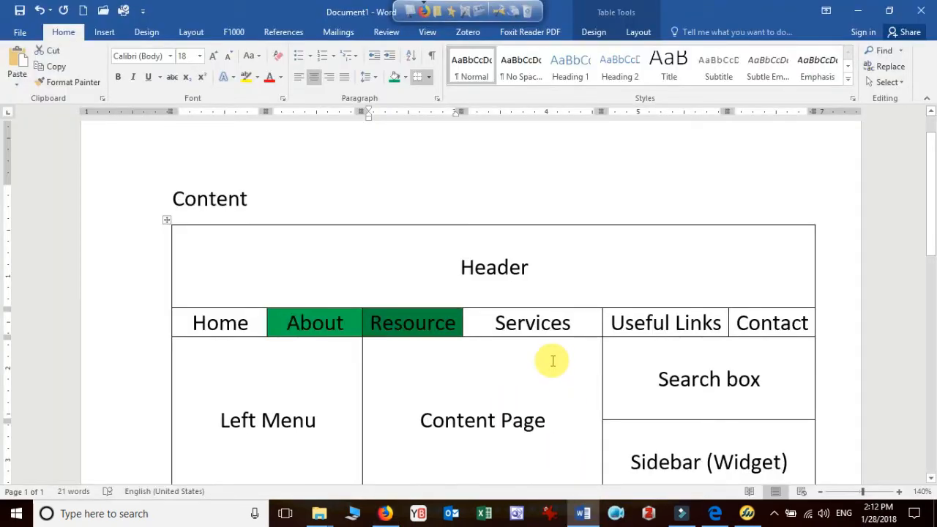
left_click(467, 323)
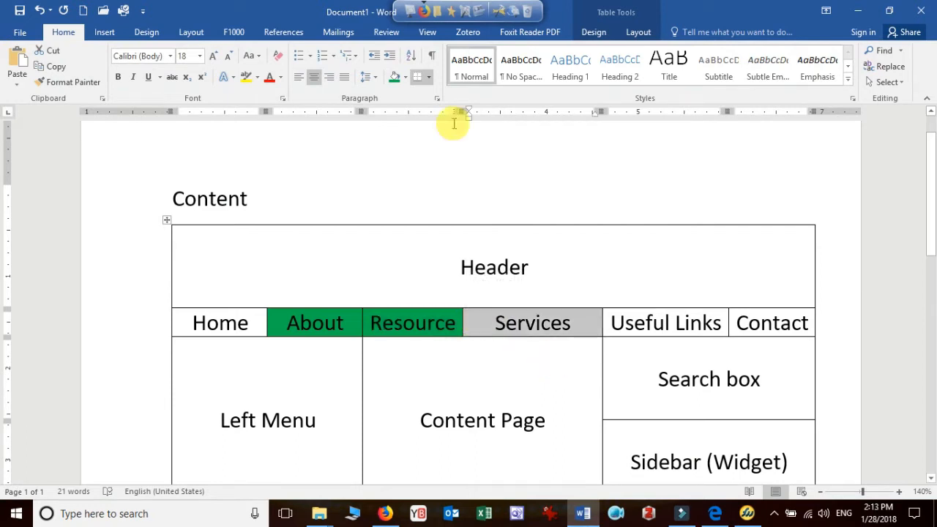
left_click(393, 77)
Switch to Firefox, title the new page "Services", set its order to 3, and publish it
left_click(384, 513)
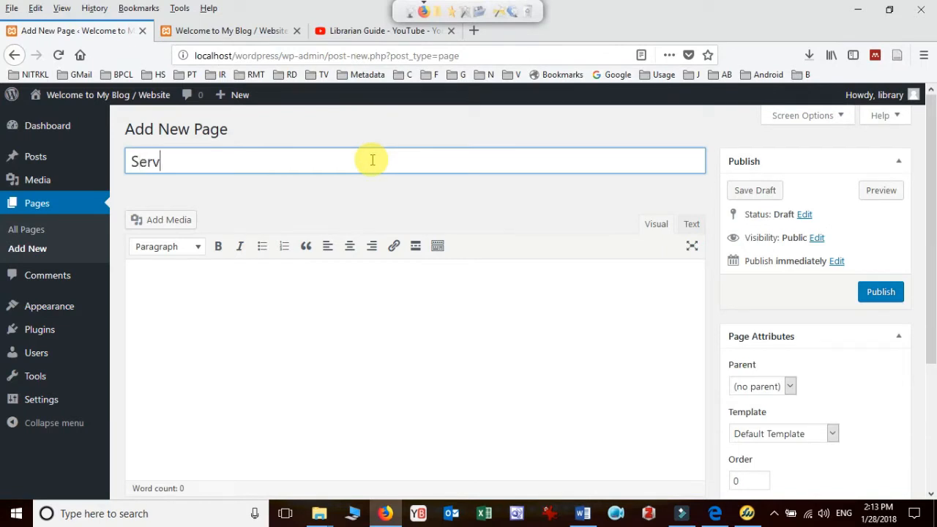
type("Services")
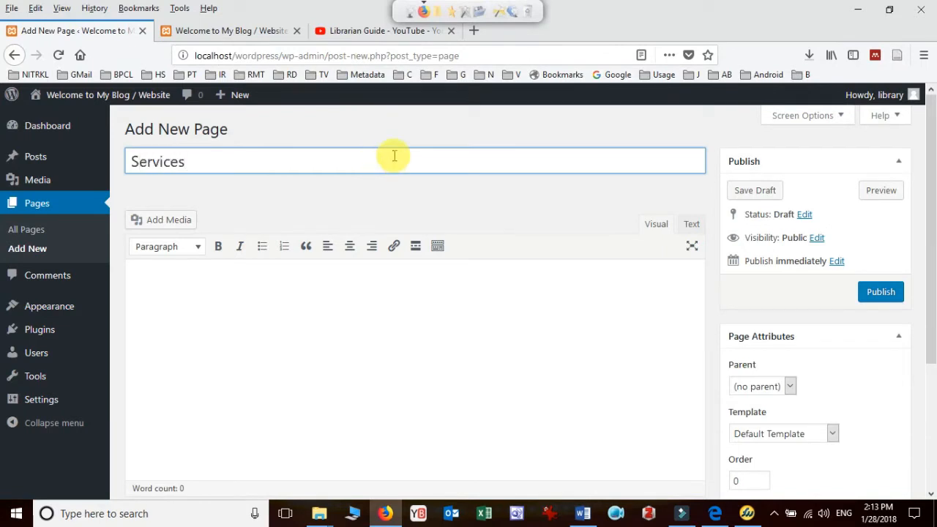
double_click(740, 480)
type("3")
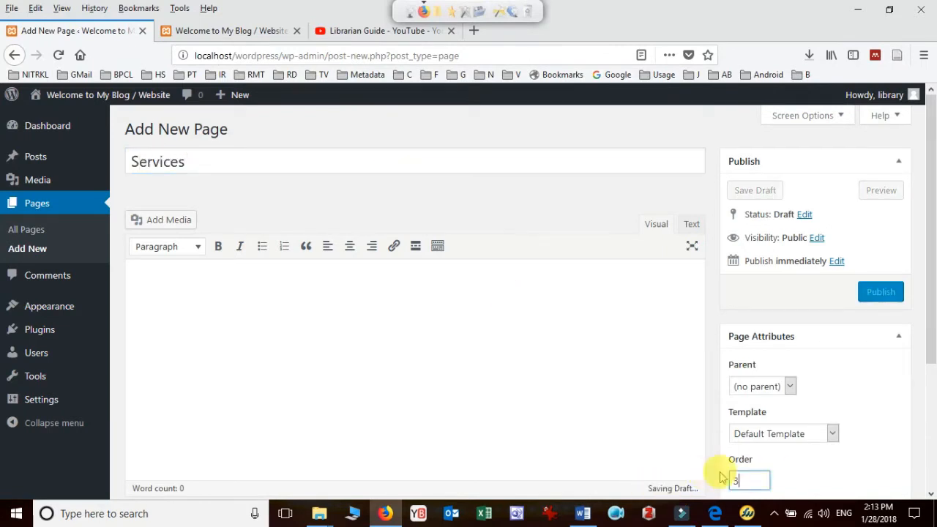
left_click(882, 291)
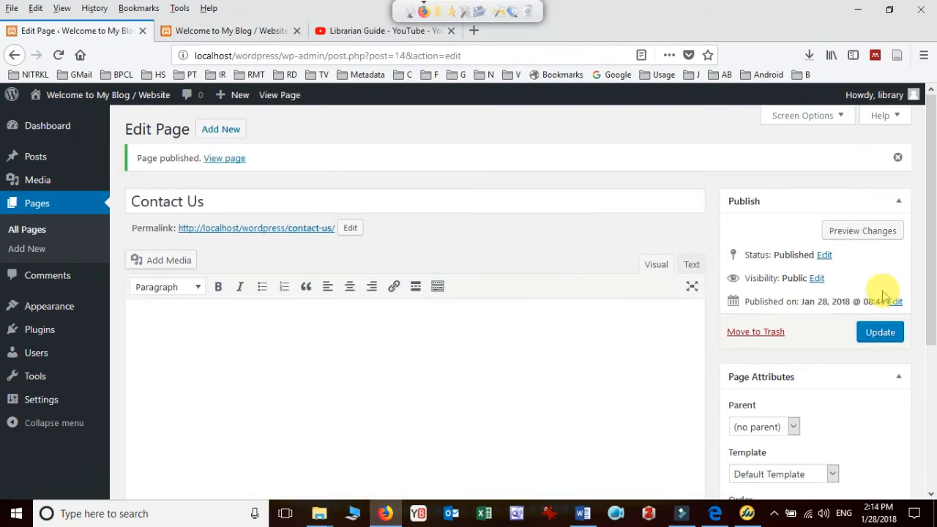
Reload the site's front page and compare its menu items with the navigation row in Word
left_click(238, 35)
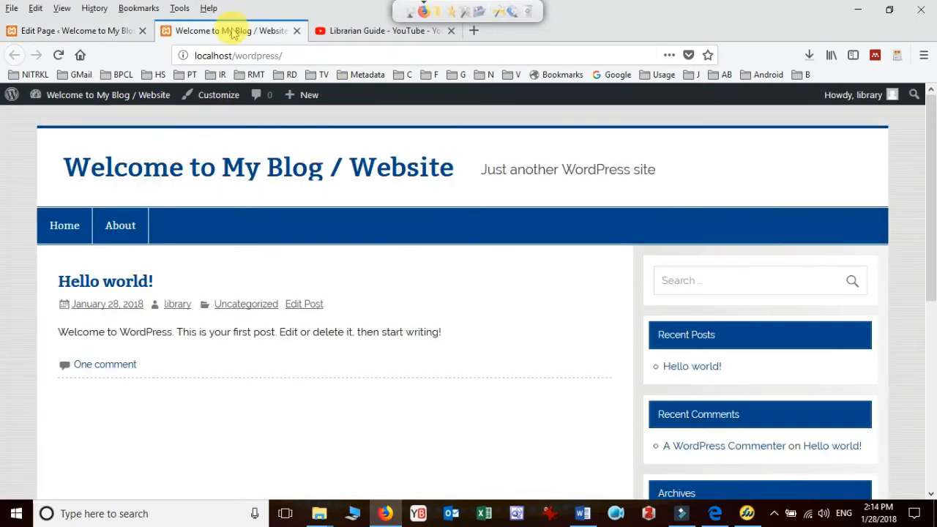
left_click(60, 56)
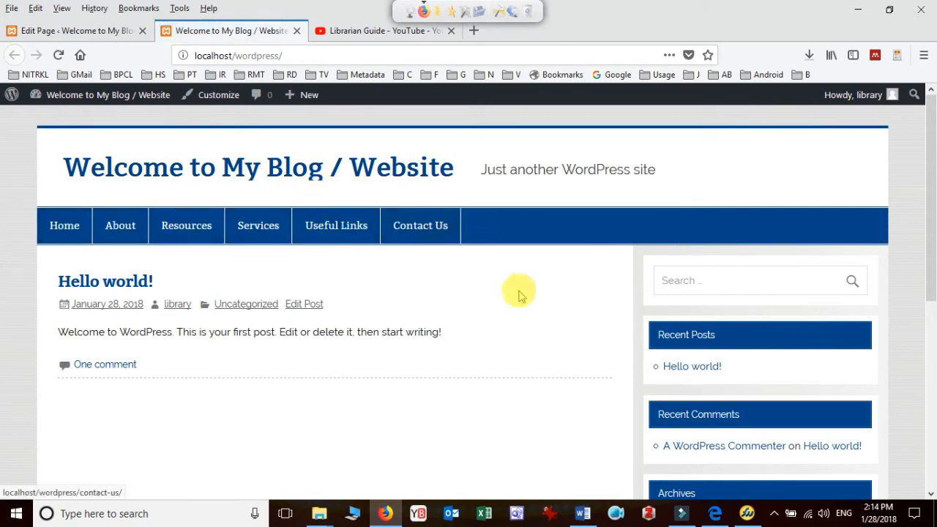
left_click(582, 512)
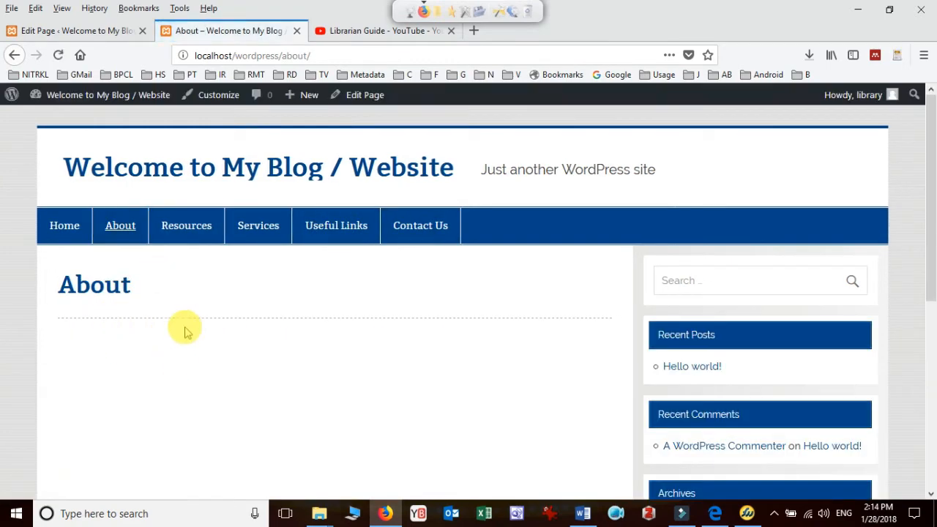
Check the site's Resources, Services, Useful Links, Contact Us and Home pages in turn, then return to Resources
left_click(196, 230)
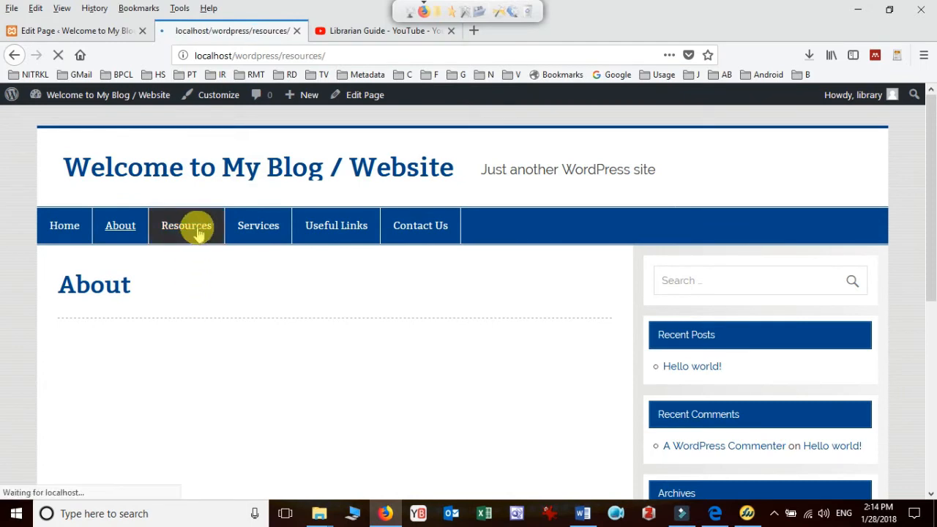
left_click(270, 231)
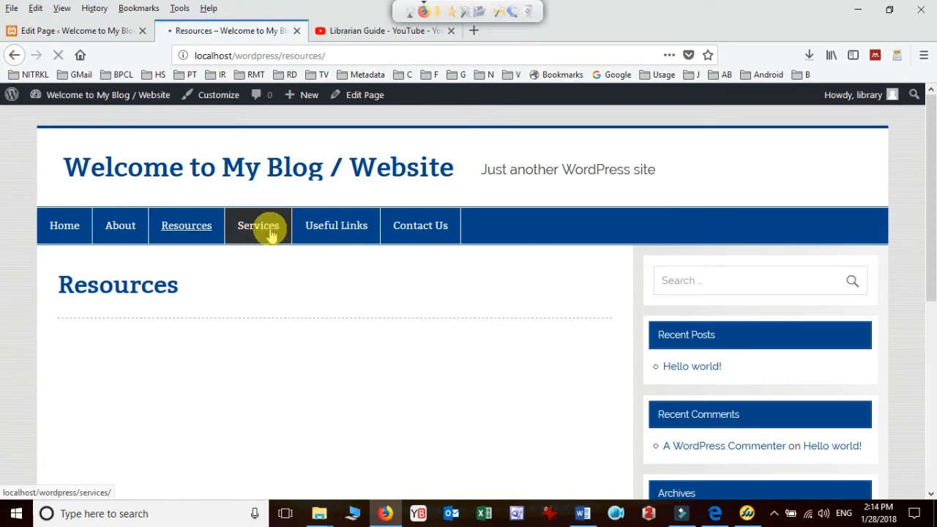
left_click(354, 236)
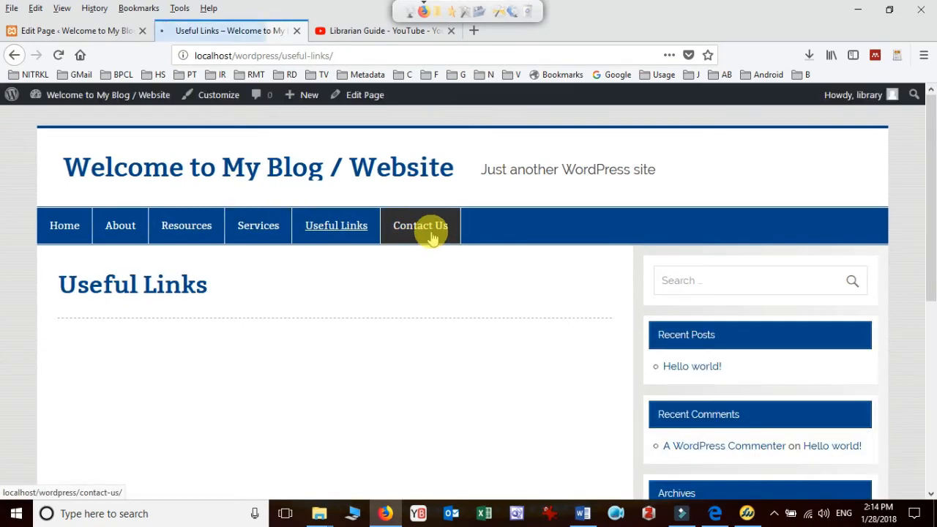
left_click(429, 234)
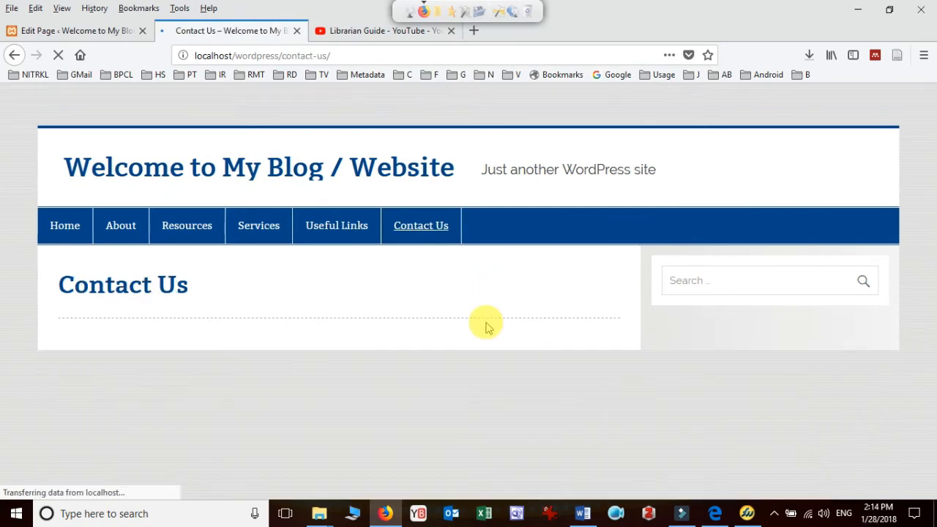
scroll(486, 322, "down", 5)
scroll(486, 323, "up", 5)
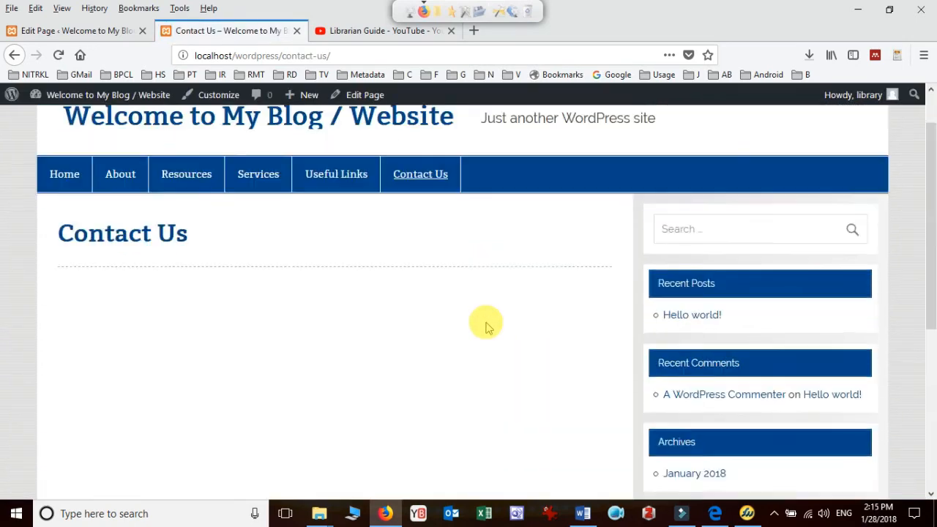
left_click(64, 230)
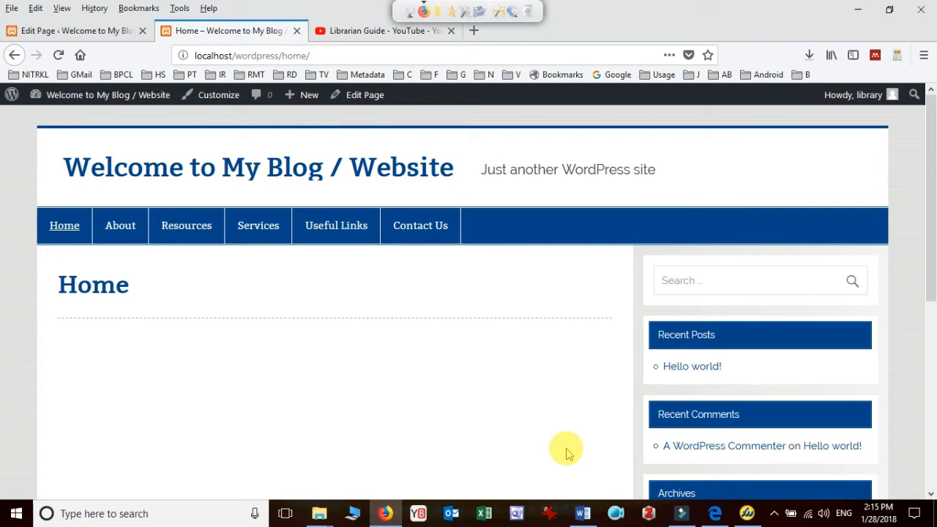
mouse_move(586, 520)
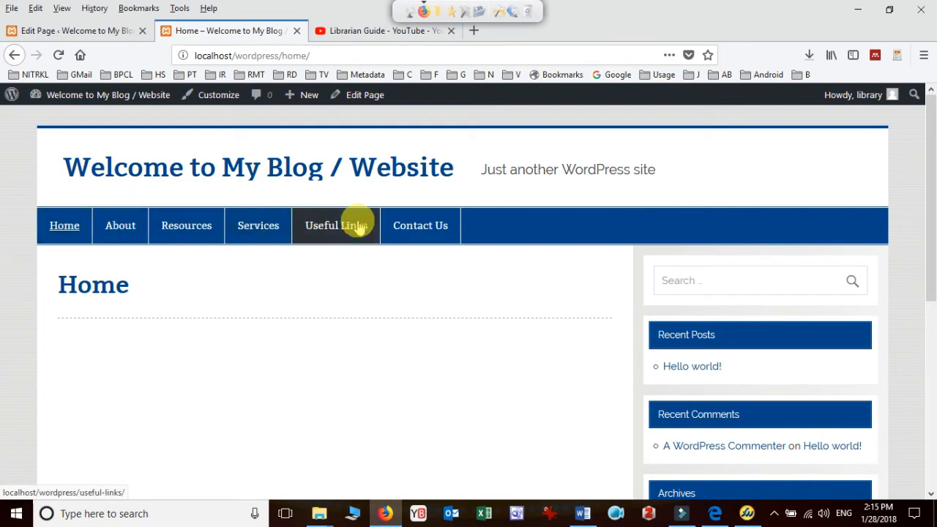
left_click(168, 229)
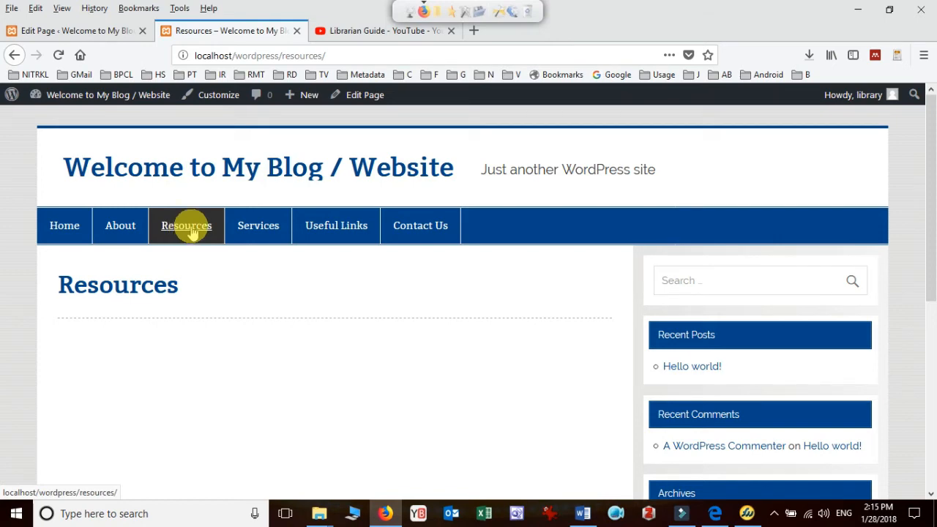
Start another new WordPress page, then switch to Word and add a "Resources" heading with a dashed list below the layout table
left_click(91, 29)
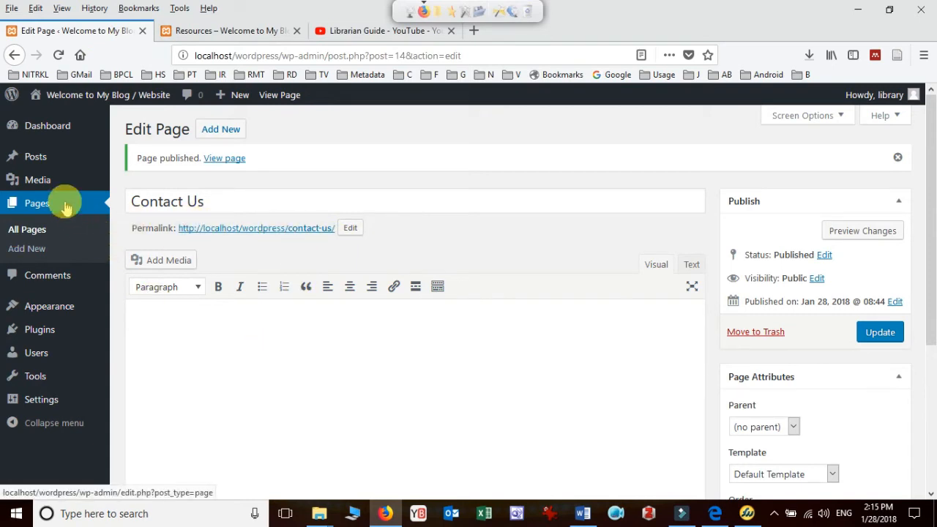
left_click(231, 131)
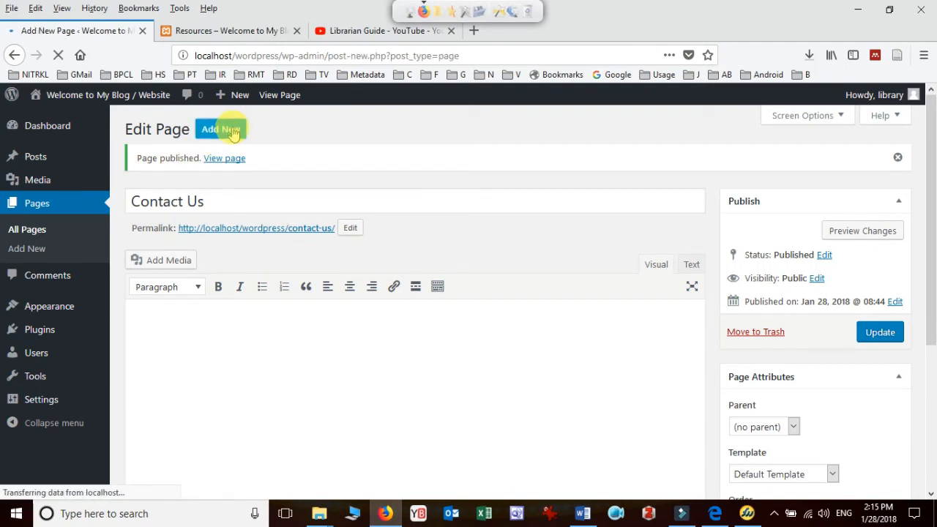
left_click(583, 513)
scroll(446, 335, "down", 1)
left_click(429, 283)
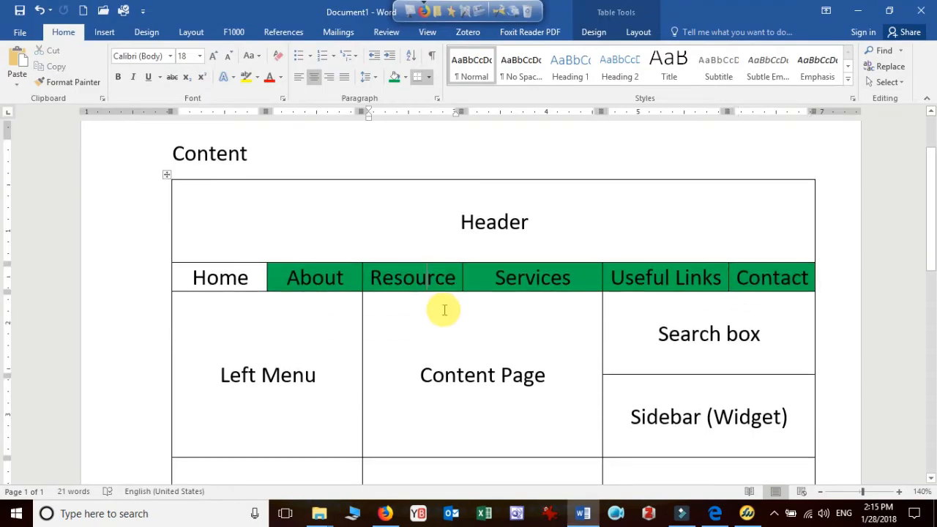
scroll(426, 312, "down", 6)
left_click(399, 233)
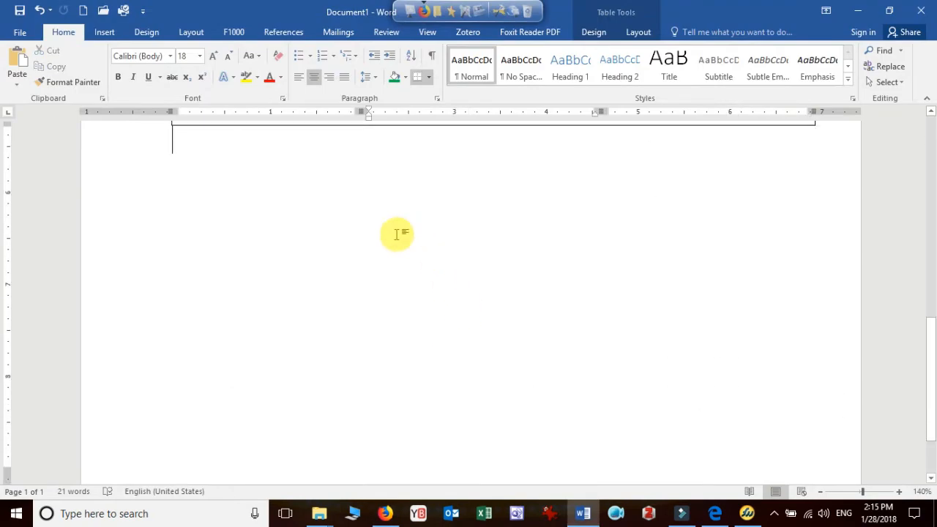
key("Return")
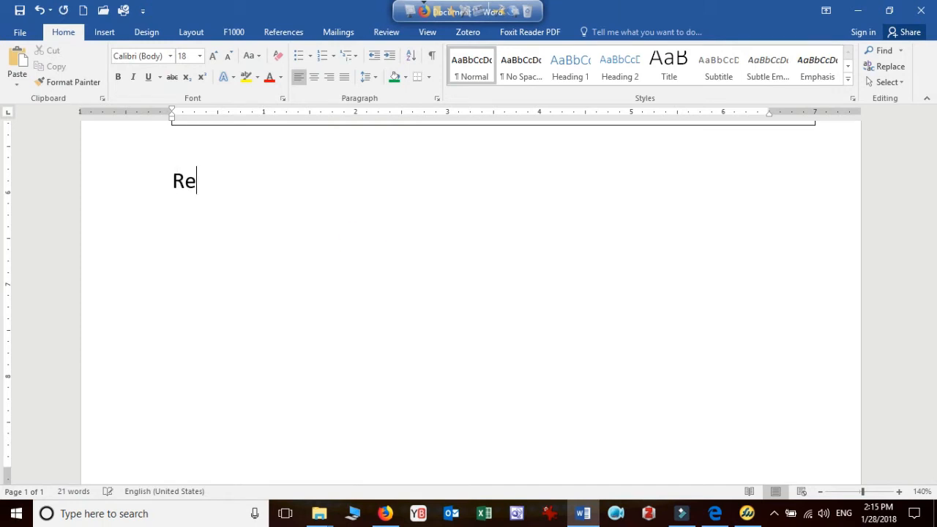
type("Resources")
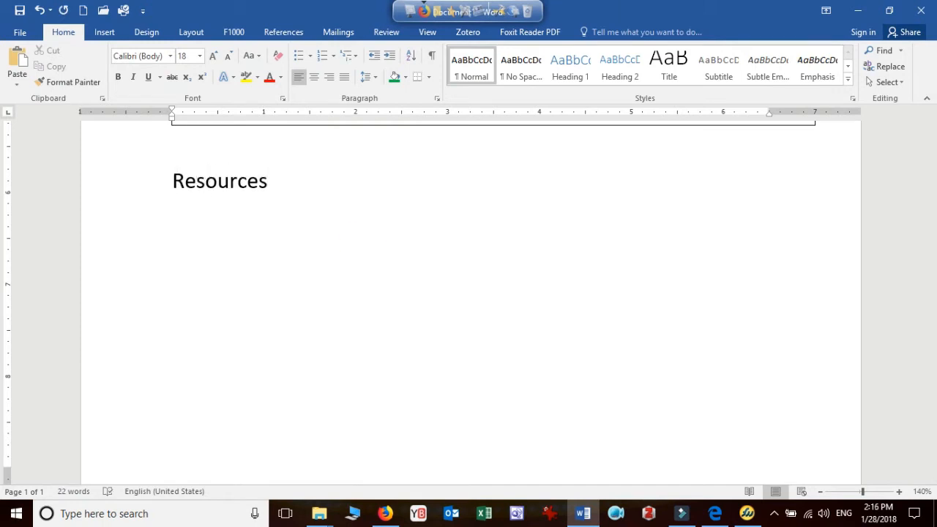
type(" - Prin")
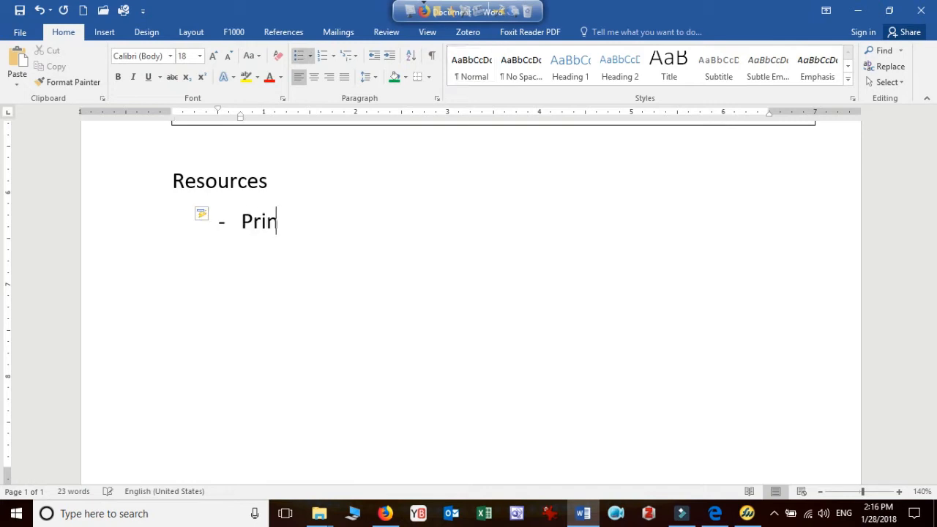
type("t -")
Enter "Print", "E-Resource", "Databases" and "Standards" as dashed list items under the Resources heading
key("Return")
type("E-Resource ")
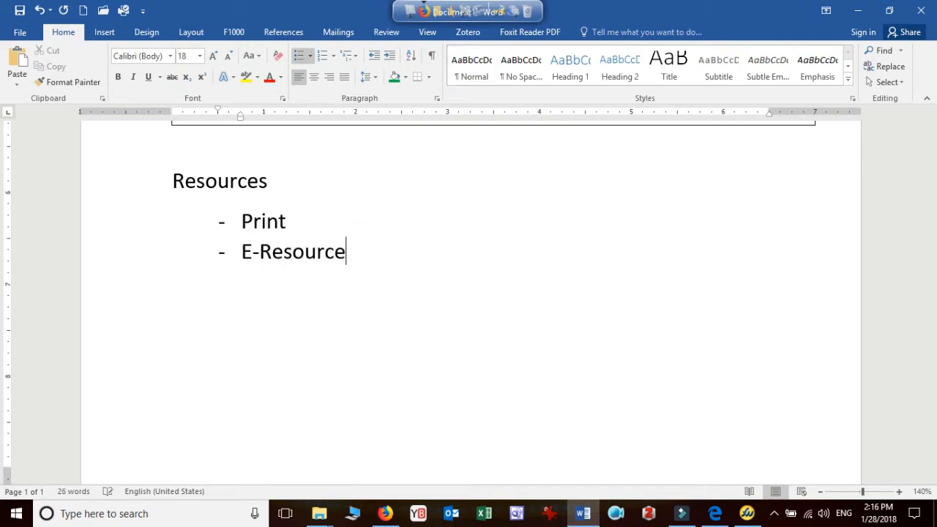
type("Databasea")
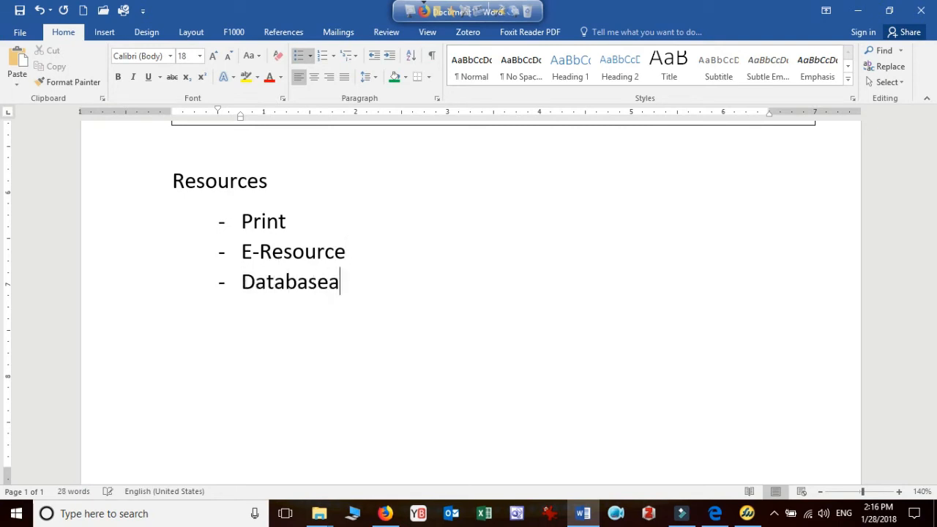
key("BackSpace")
type("s")
key("Return")
type("S")
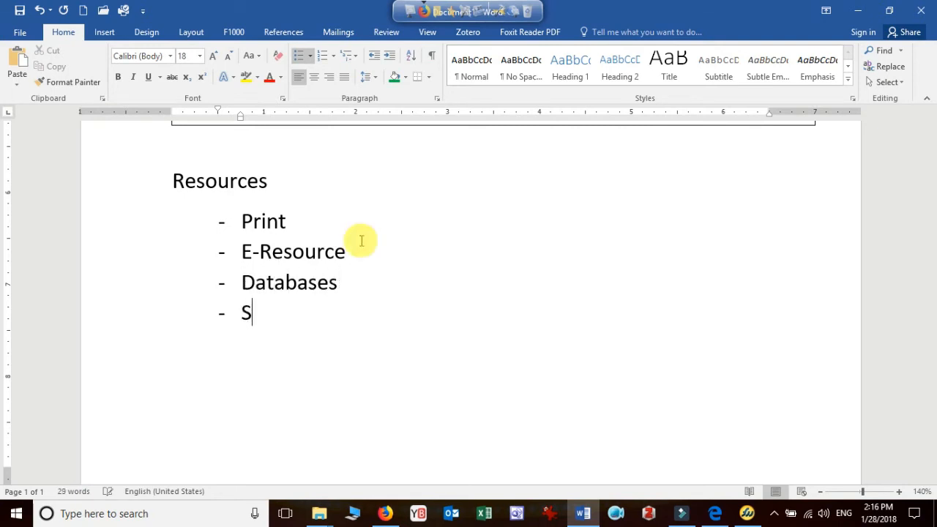
type("tandards")
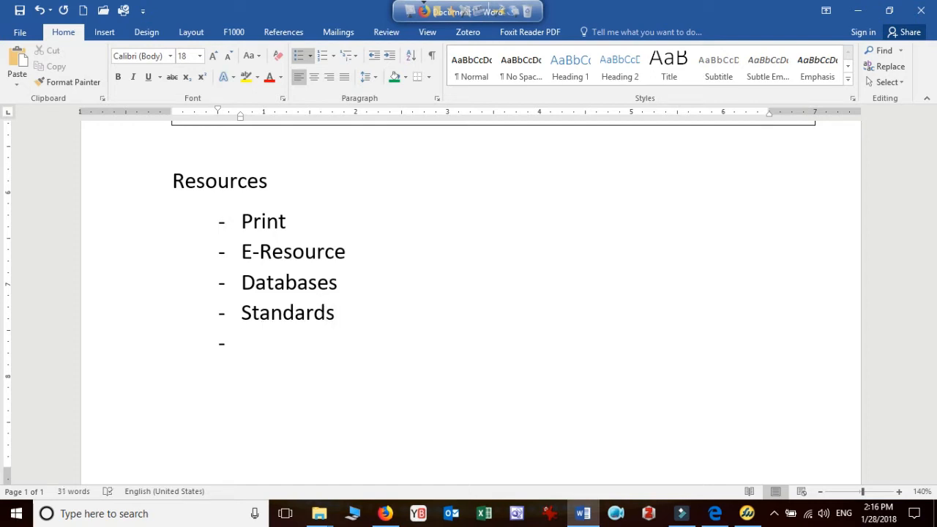
type("CD")
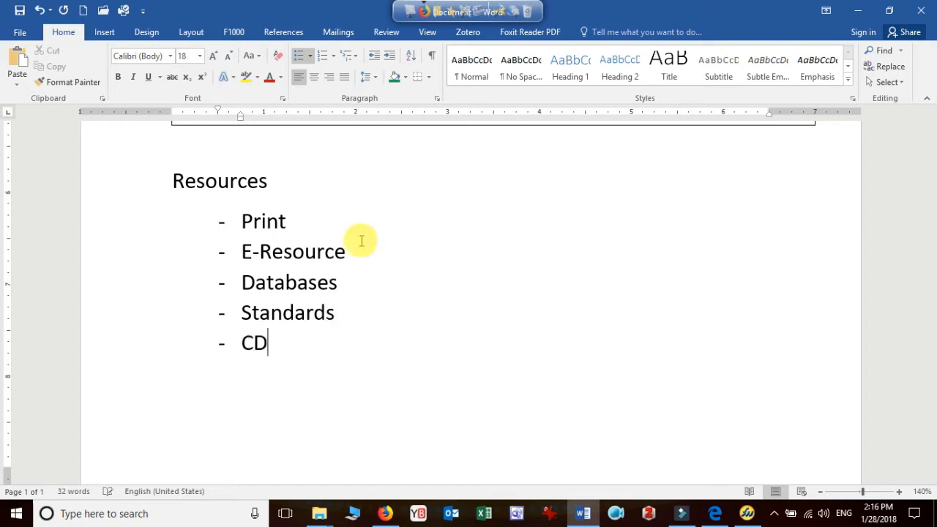
Add "Online media" as the fifth item of the Resources list
key("BackSpace")
key("BackSpace")
type("Online media")
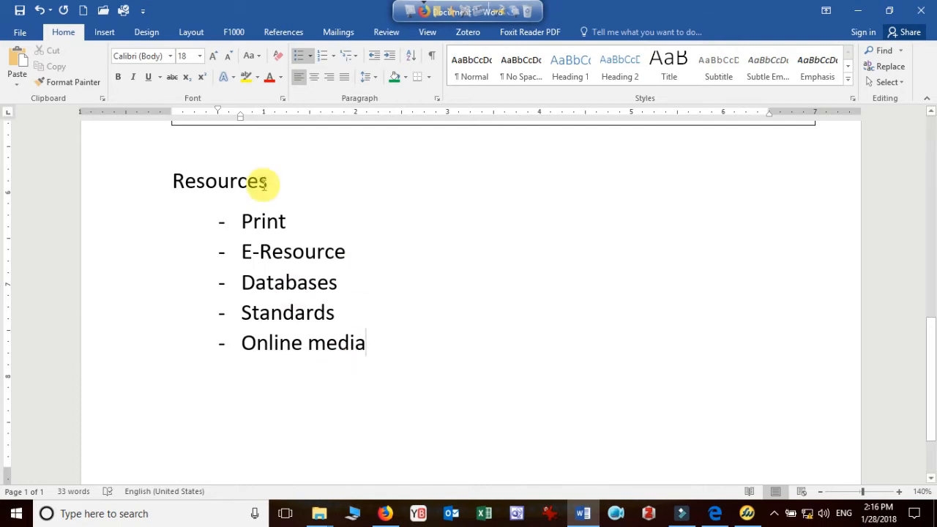
Switch to Firefox, title the new page "Print Resources", set its parent to Resources, and publish it
left_click(385, 513)
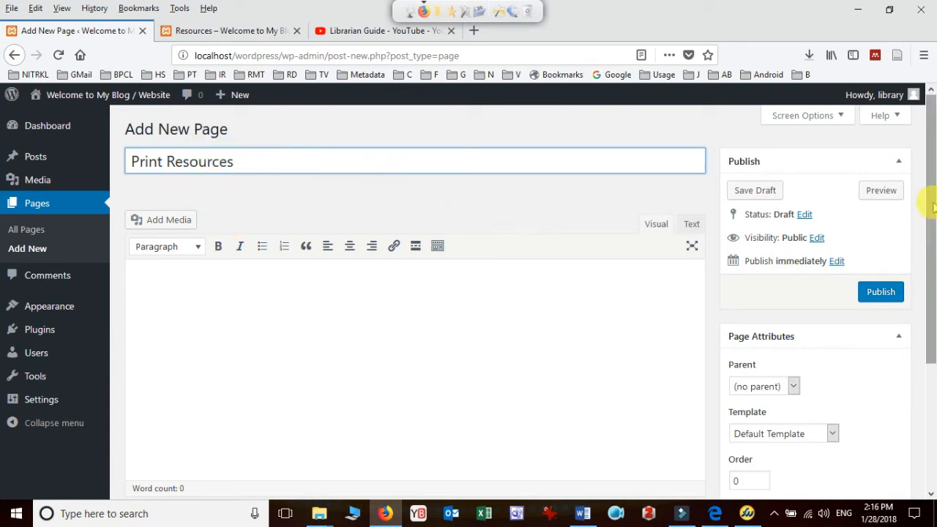
left_click_drag(931, 207, 931, 172)
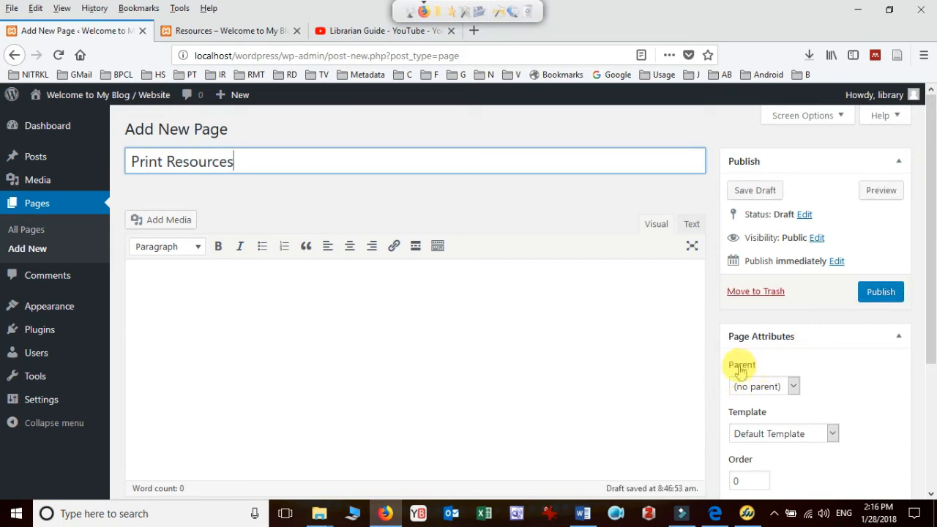
left_click(793, 387)
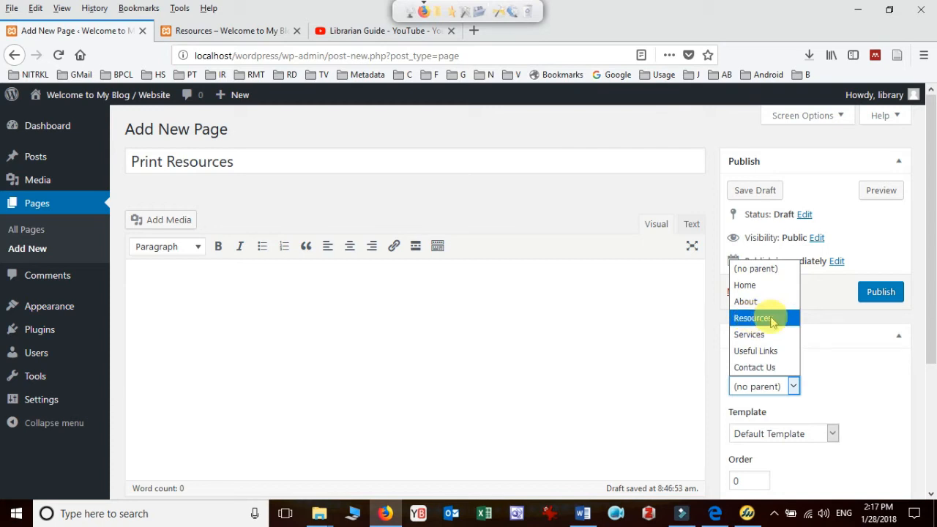
left_click(774, 324)
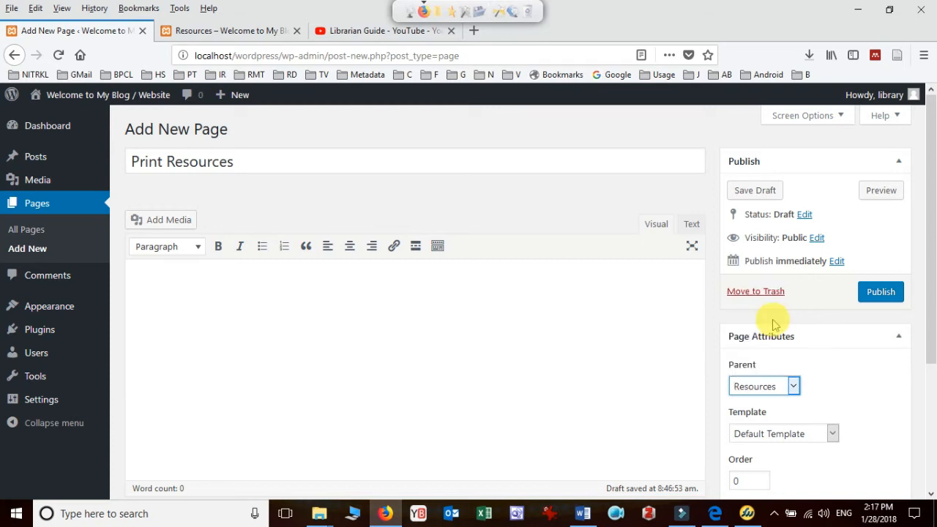
left_click(887, 303)
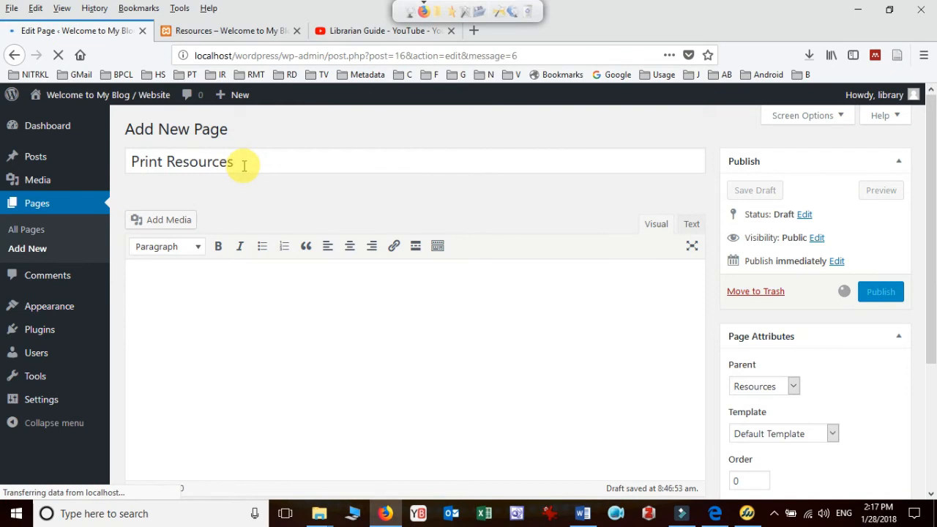
Reload the site's Resources page and reveal the submenu under Resources to check for the new child page
left_click(240, 32)
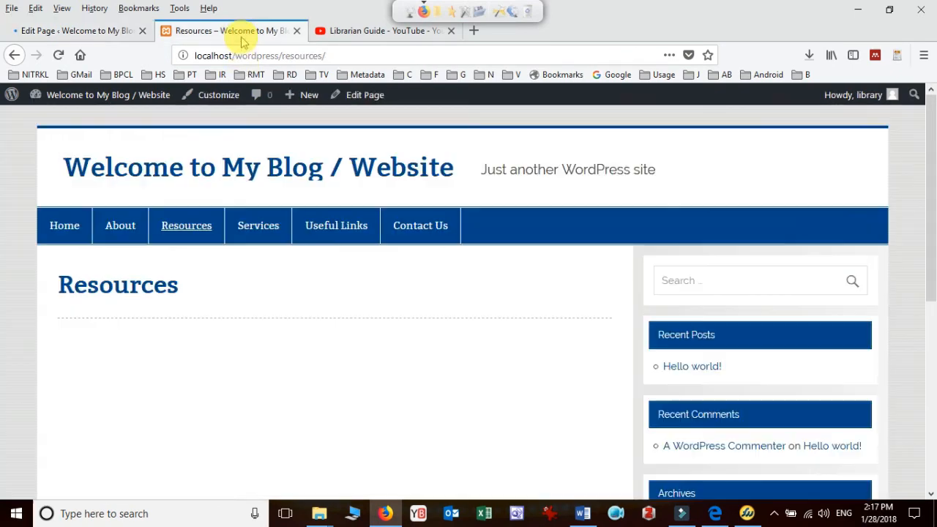
left_click(59, 54)
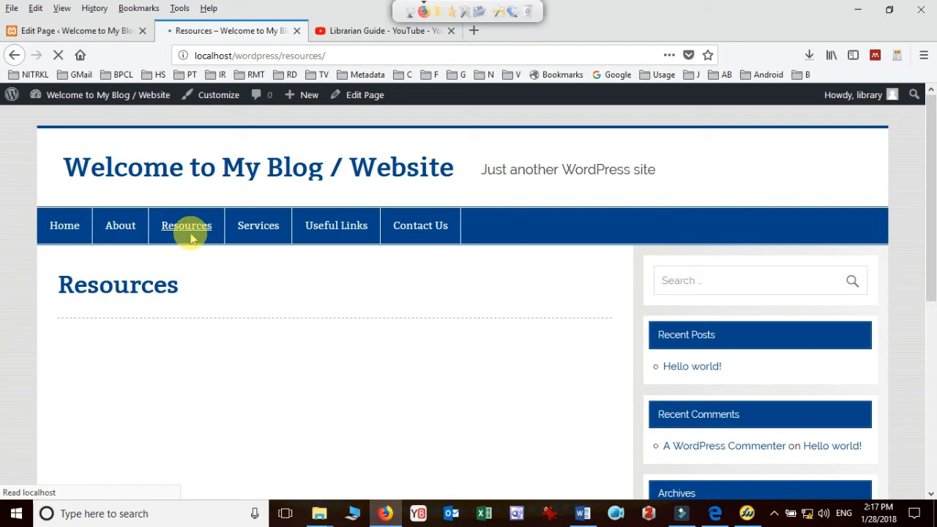
mouse_move(196, 244)
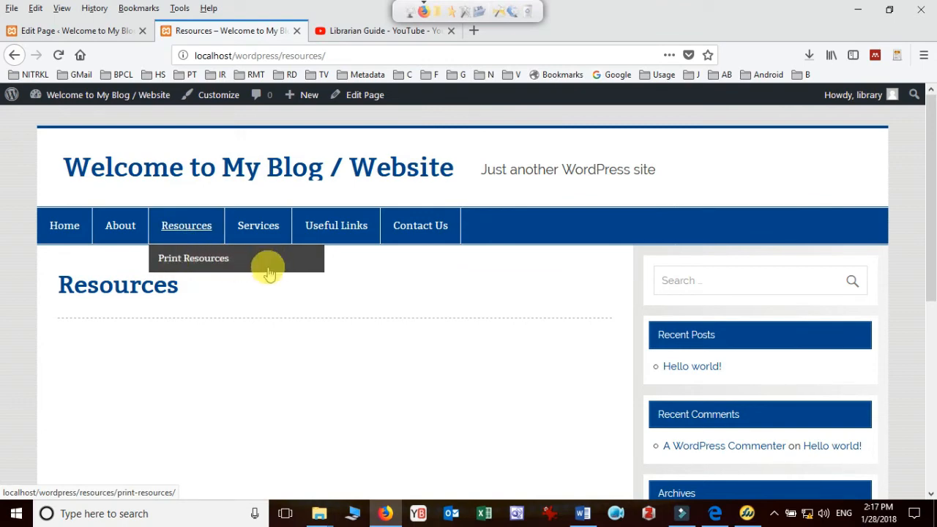
Create a new page titled "E-Resources" with order 1 and parent Resources, and publish it
left_click(44, 30)
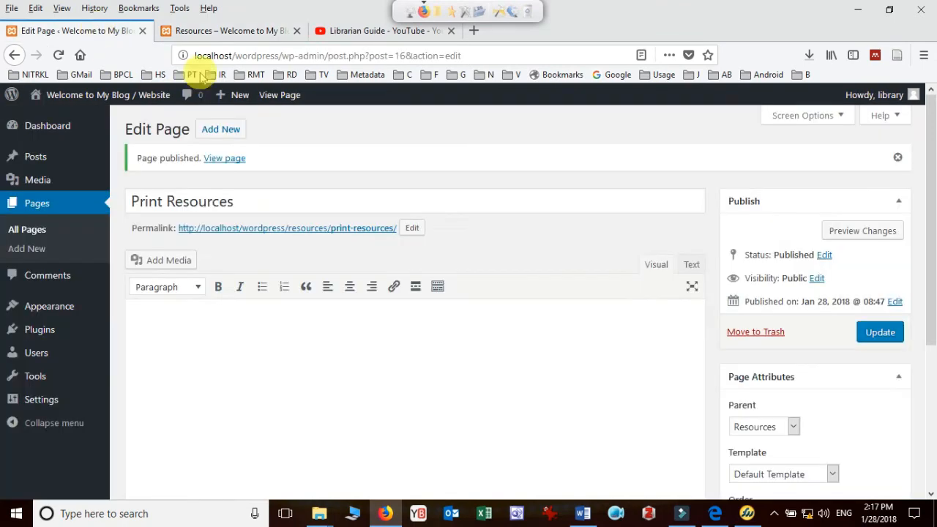
left_click(232, 132)
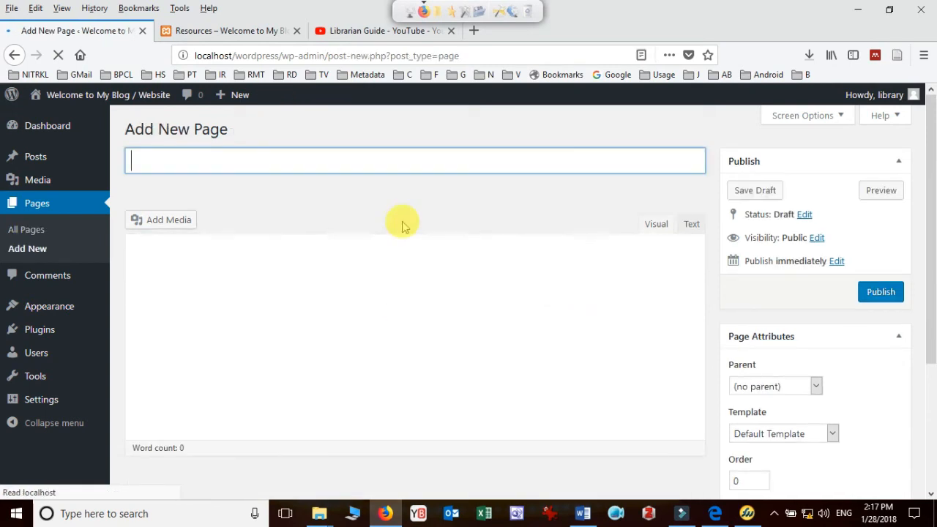
type("E-Resources")
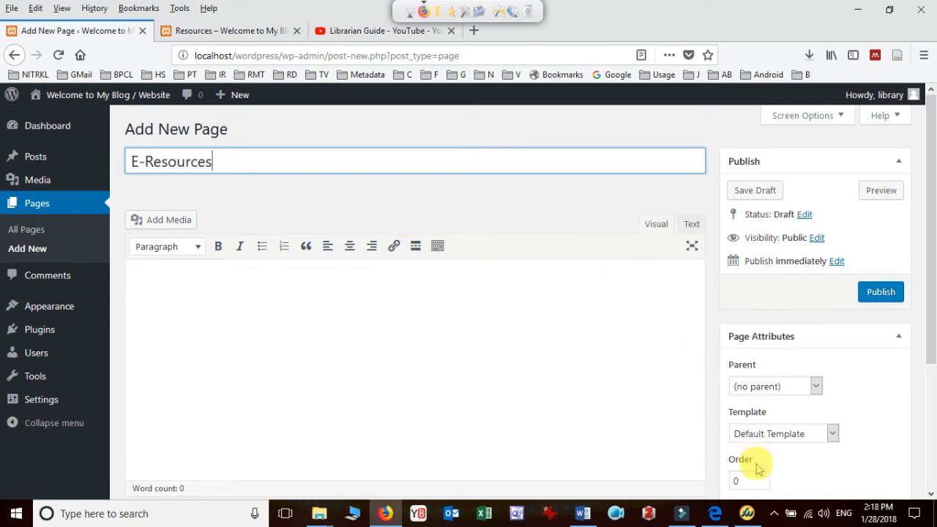
left_click_drag(742, 481, 721, 480)
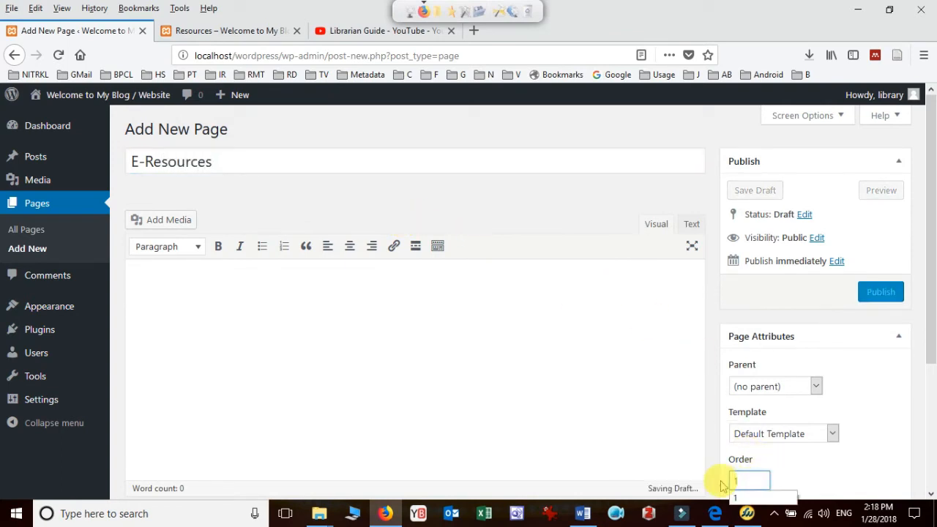
type("1")
left_click(783, 501)
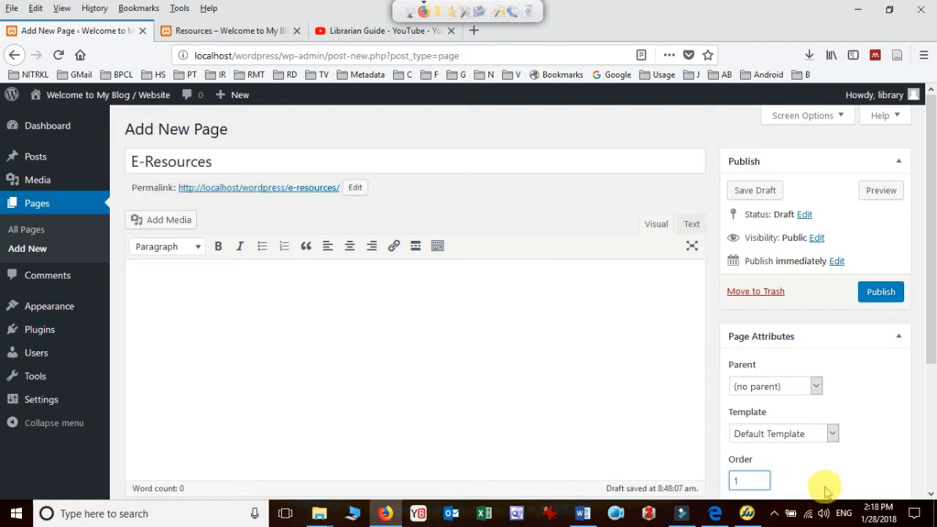
left_click(790, 386)
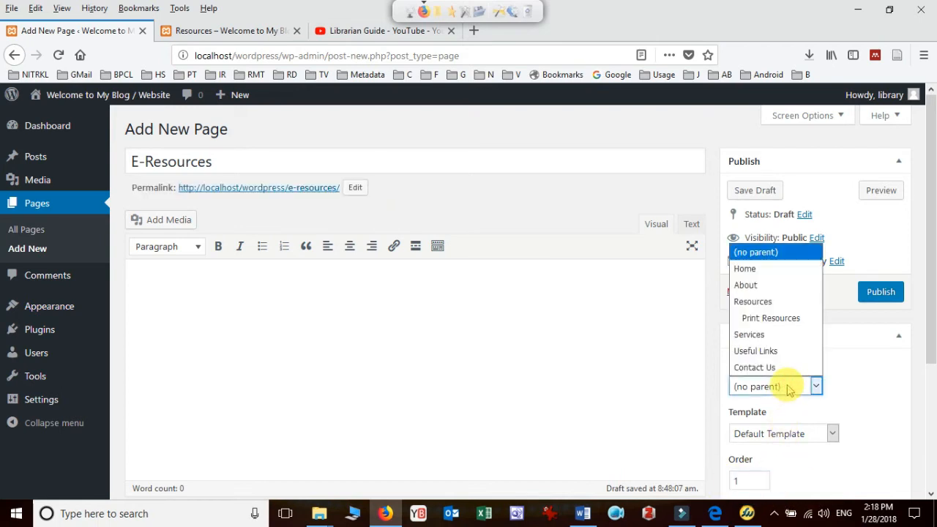
left_click(786, 303)
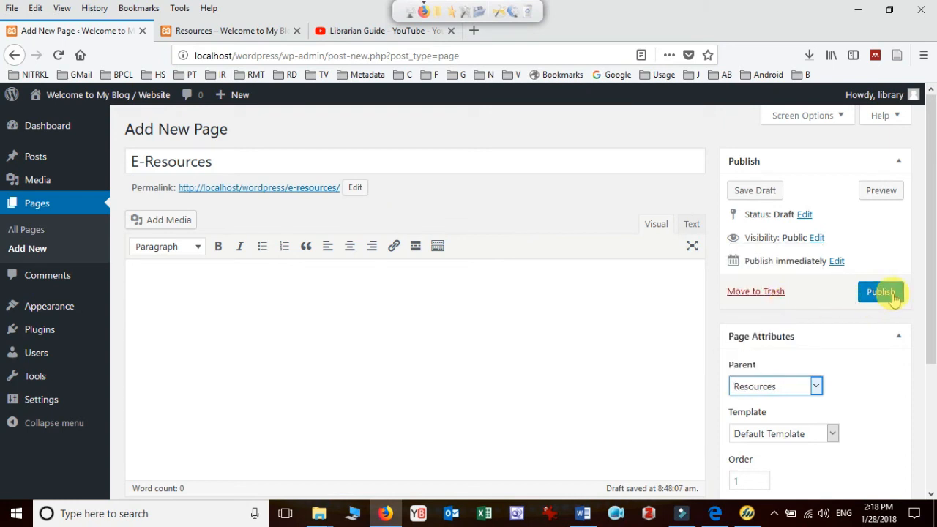
left_click(887, 293)
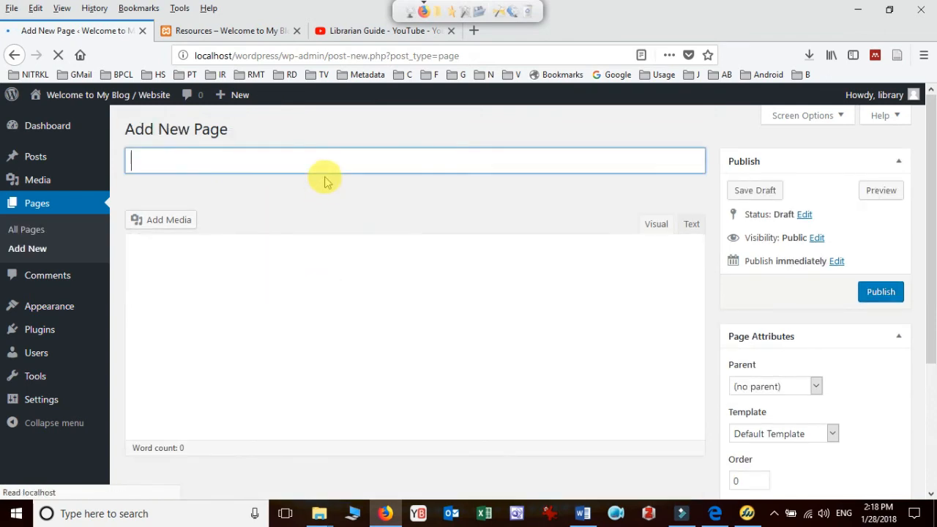
Title another new page "Databases", set its order to 2 and its parent to Resources, and publish it
type("Databases")
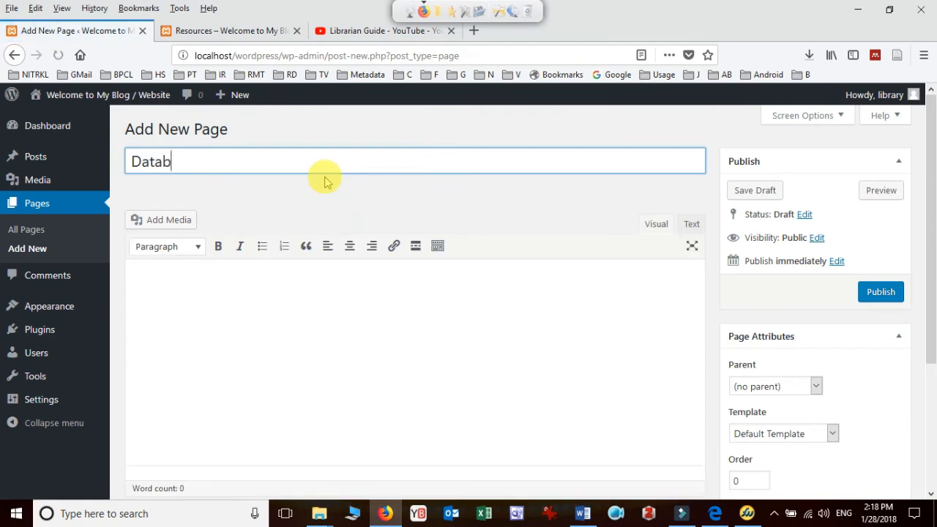
double_click(740, 479)
type("2")
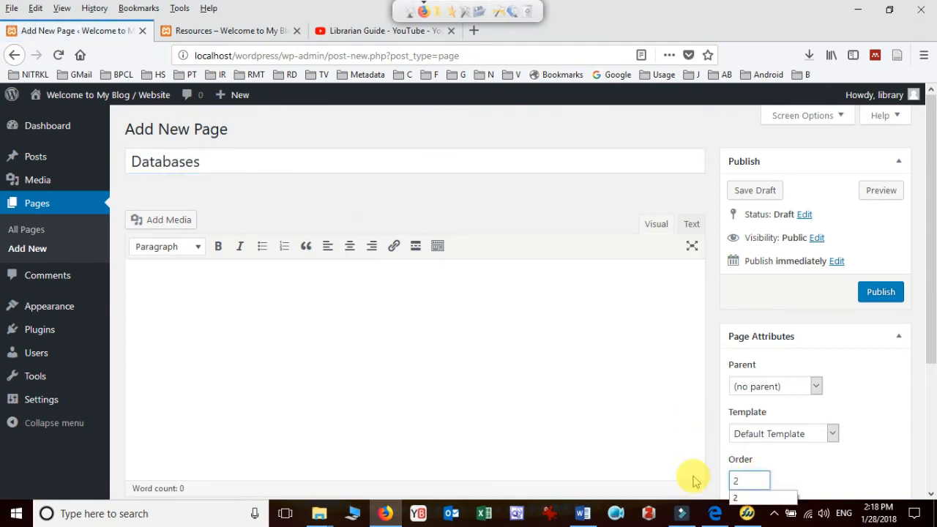
left_click(809, 387)
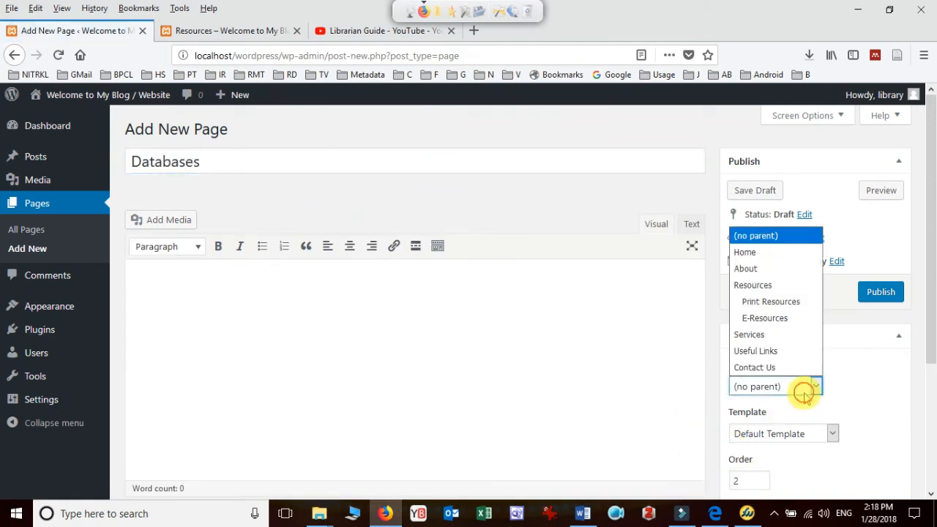
left_click(779, 285)
left_click(881, 292)
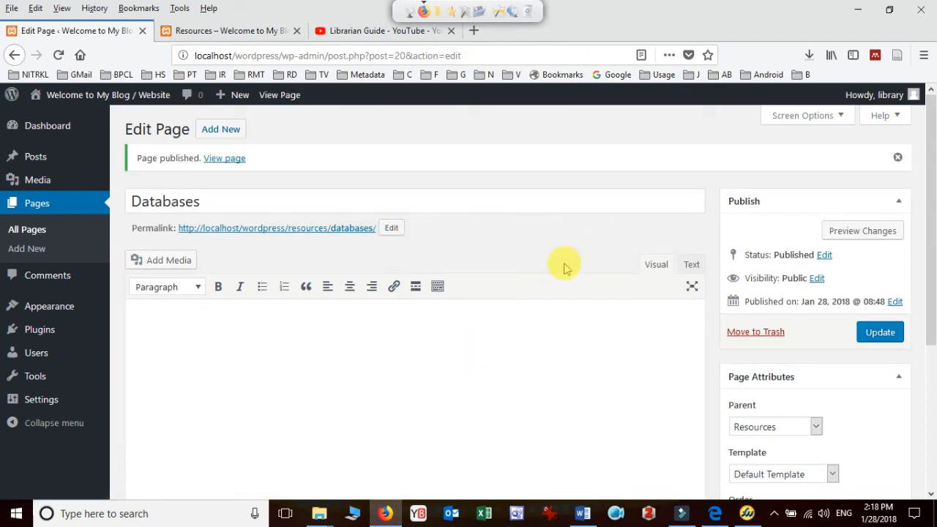
Load the site's front page and check the child pages under Resources in the navigation bar
left_click(236, 36)
left_click(228, 162)
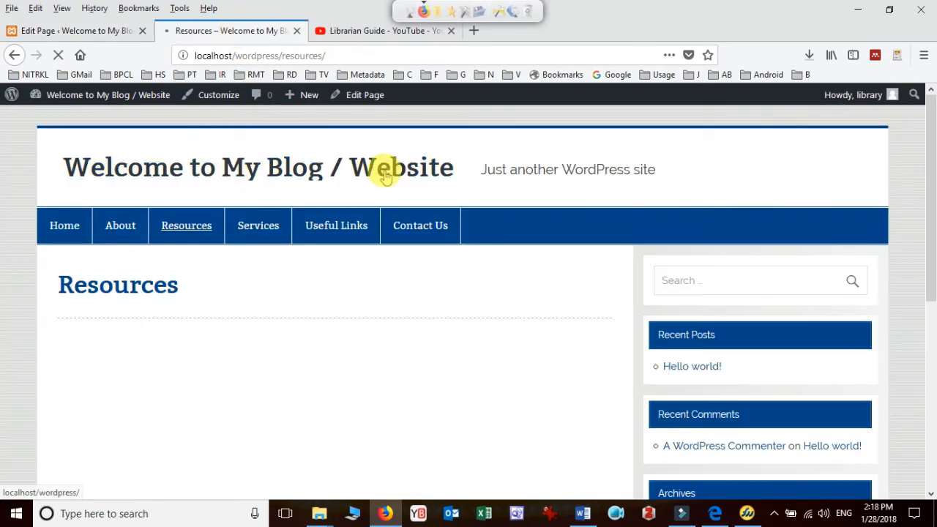
left_click(376, 225)
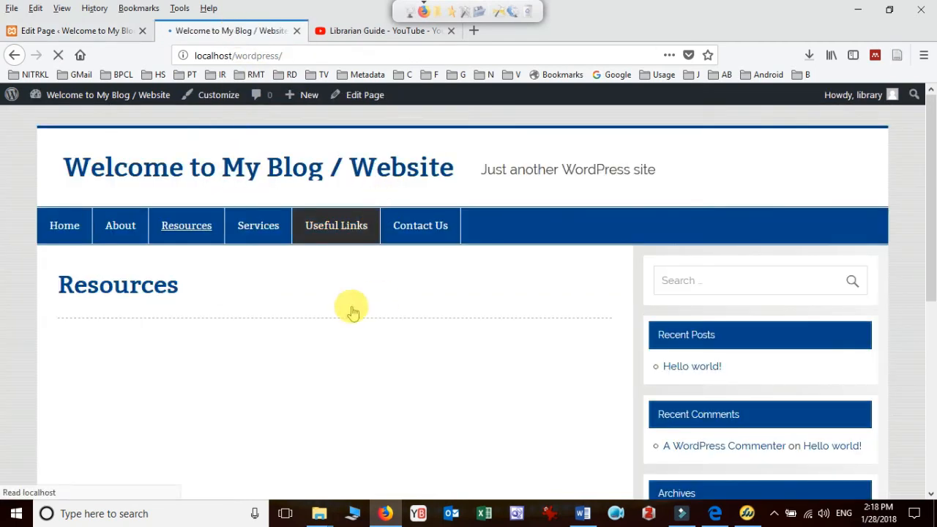
mouse_move(184, 227)
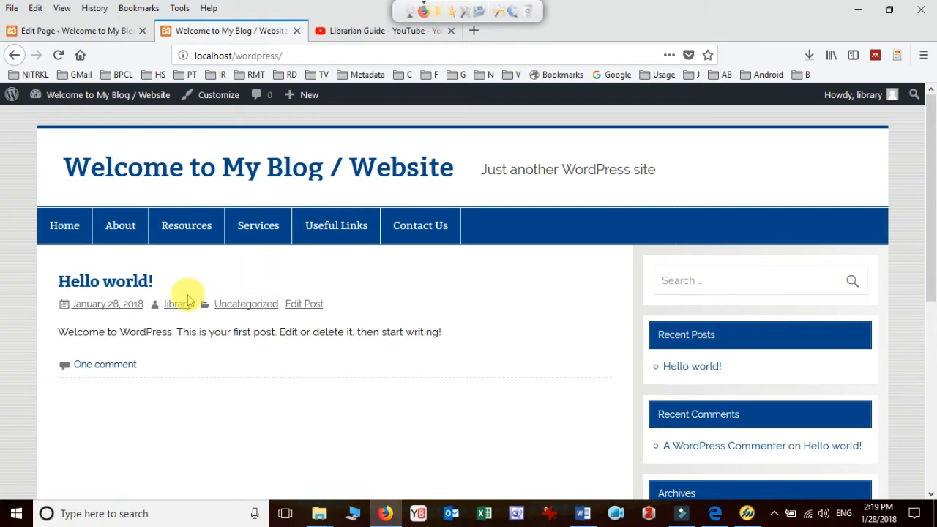
Return to the dashboard's menu management under Appearance and create a menu named "Main Menu"
left_click(132, 30)
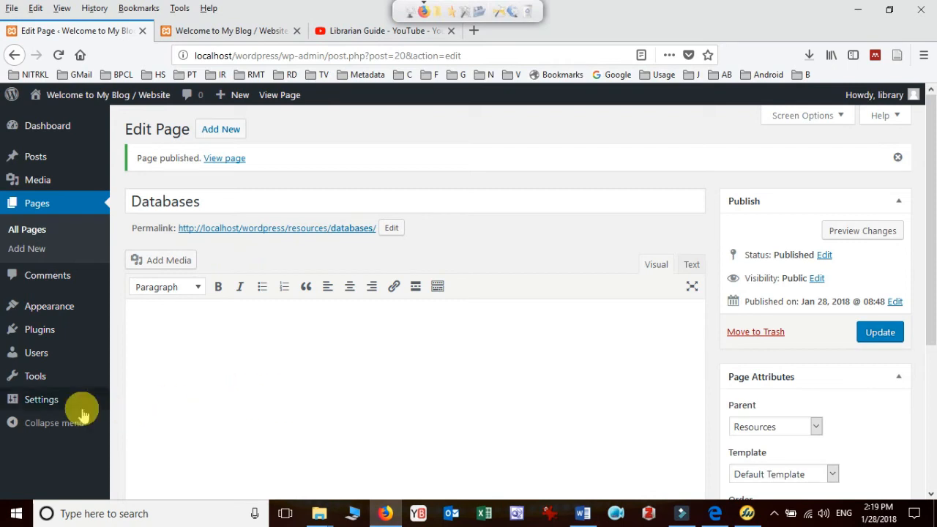
mouse_move(38, 306)
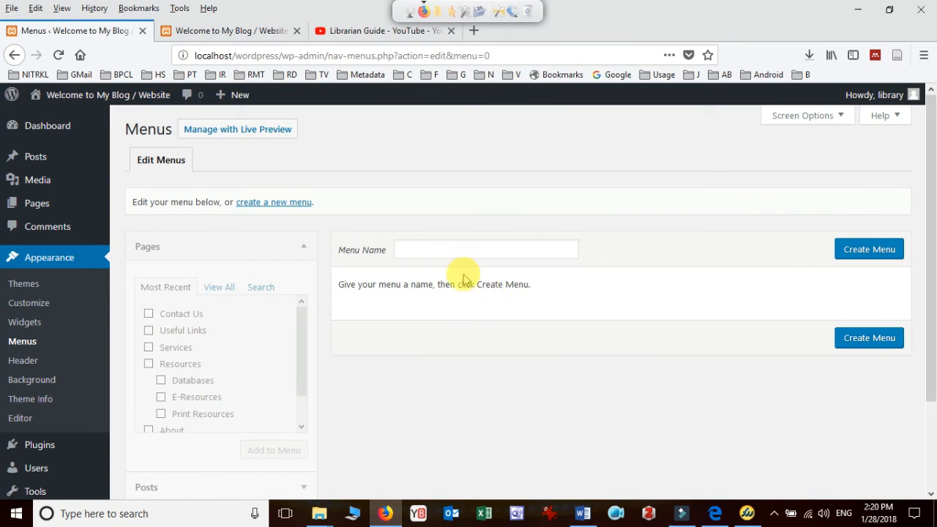
scroll(462, 280, "down", 3)
scroll(485, 366, "up", 2)
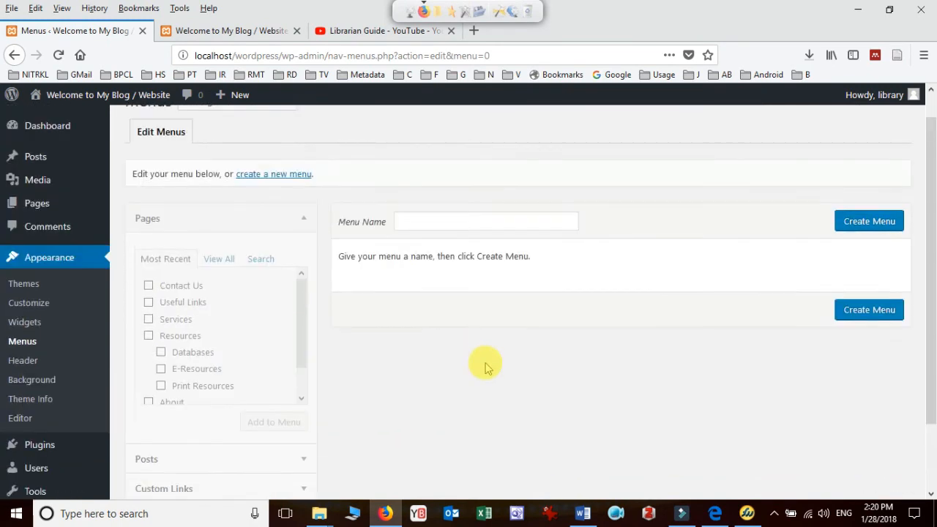
scroll(485, 366, "up", 1)
left_click(485, 249)
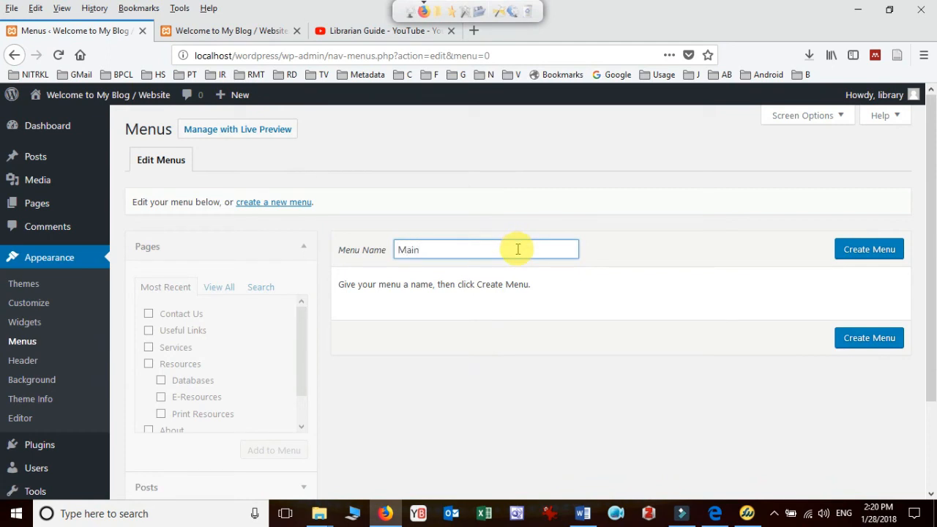
left_click(869, 253)
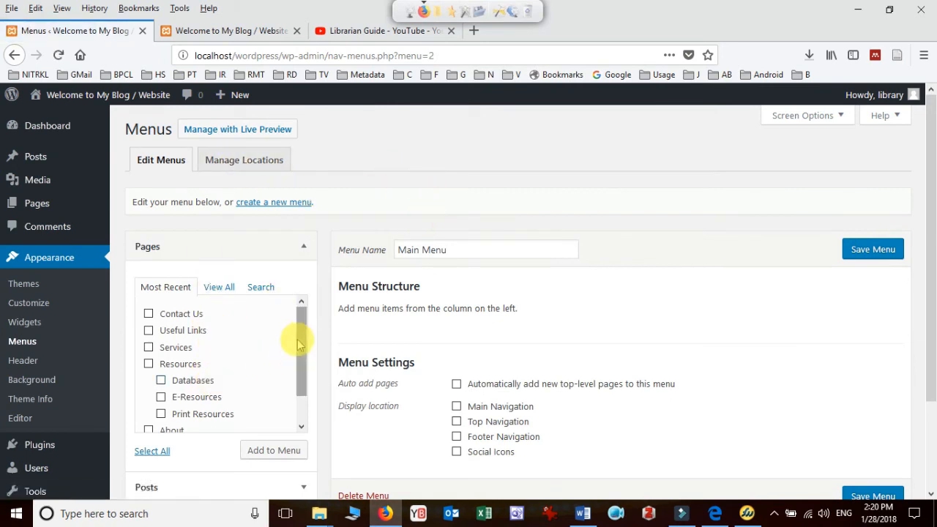
Look through the recent pages available for Main Menu and select all of them
left_click_drag(299, 355, 299, 398)
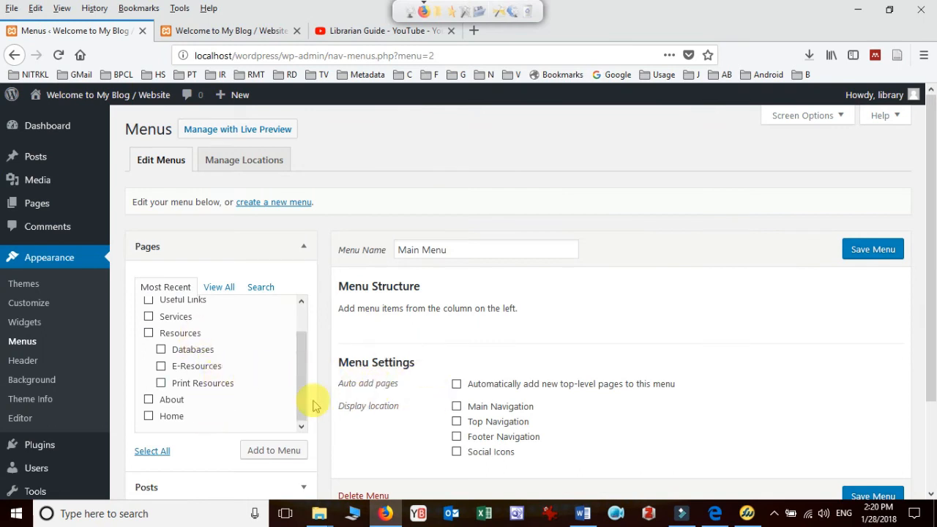
left_click_drag(297, 388, 299, 329)
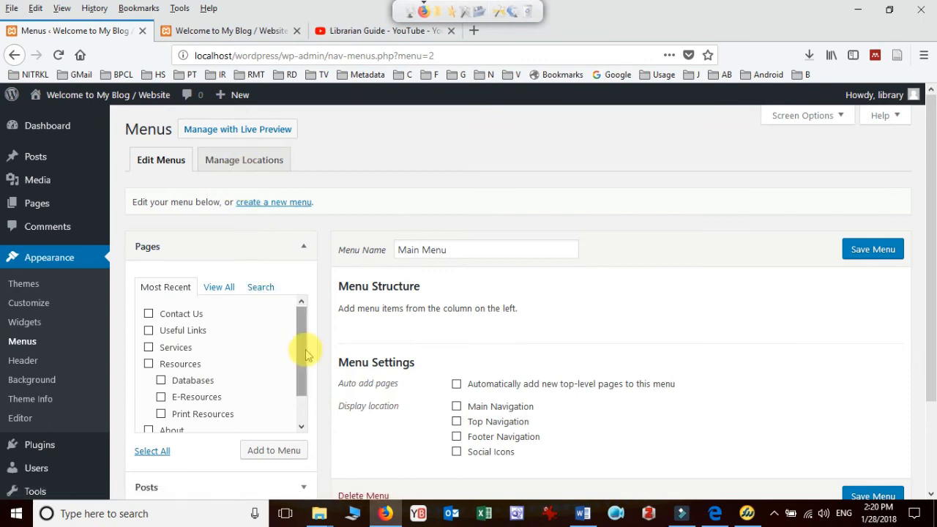
left_click_drag(306, 351, 305, 319)
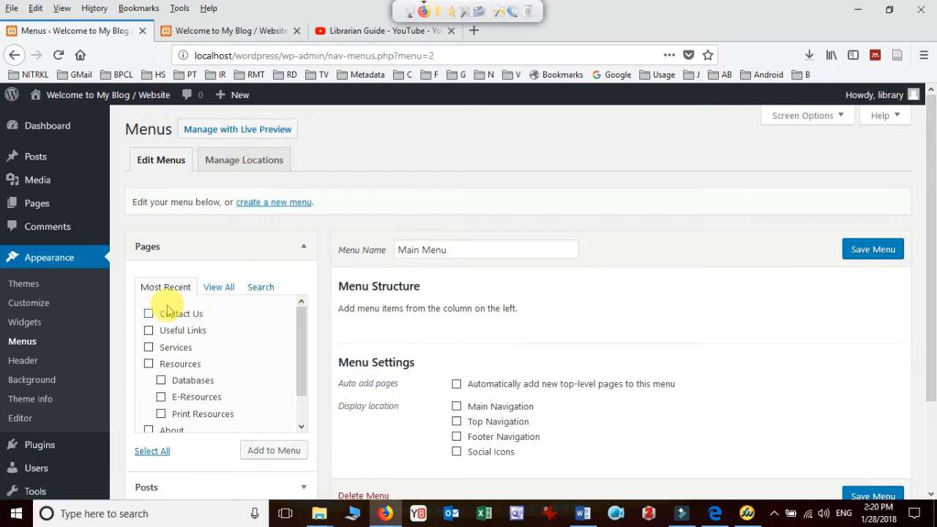
left_click(153, 451)
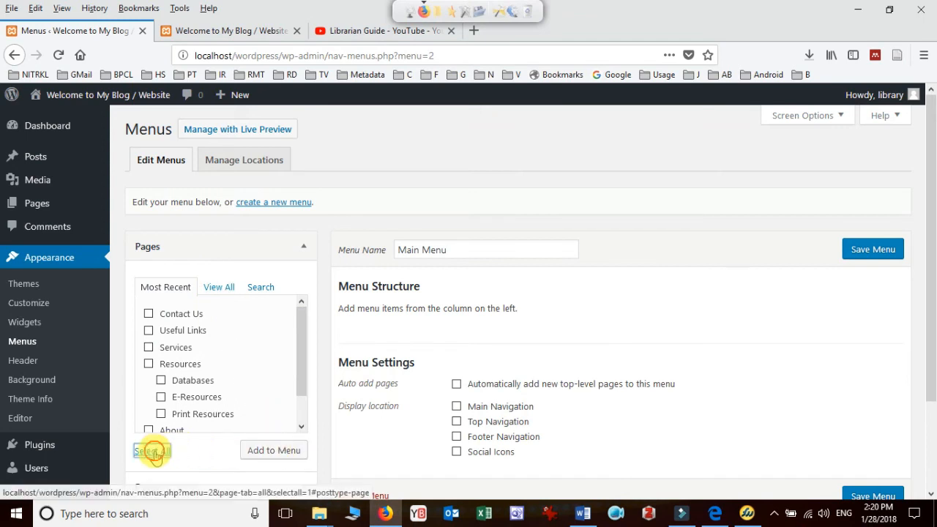
Set Main Menu to automatically add new top-level pages and display as Main Navigation, and save the menu
left_click(457, 385)
left_click(456, 408)
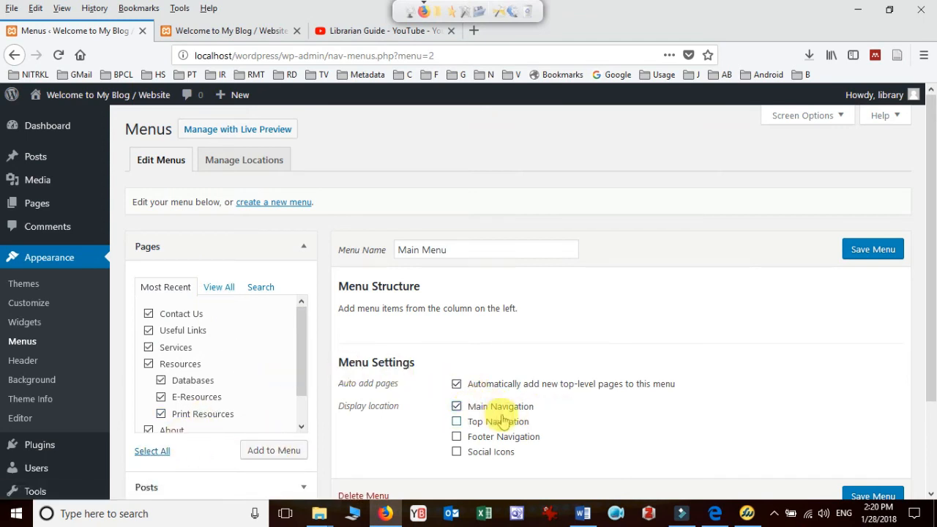
scroll(878, 484, "down", 3)
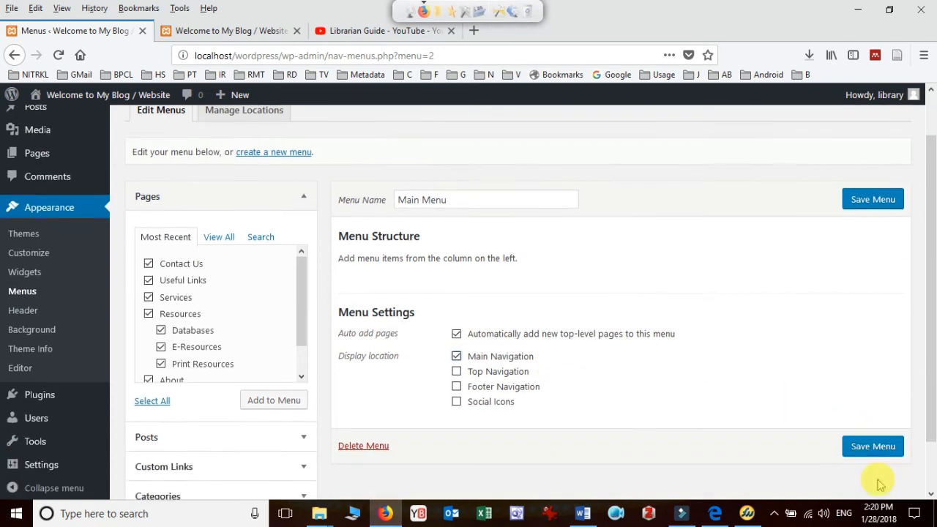
left_click(877, 392)
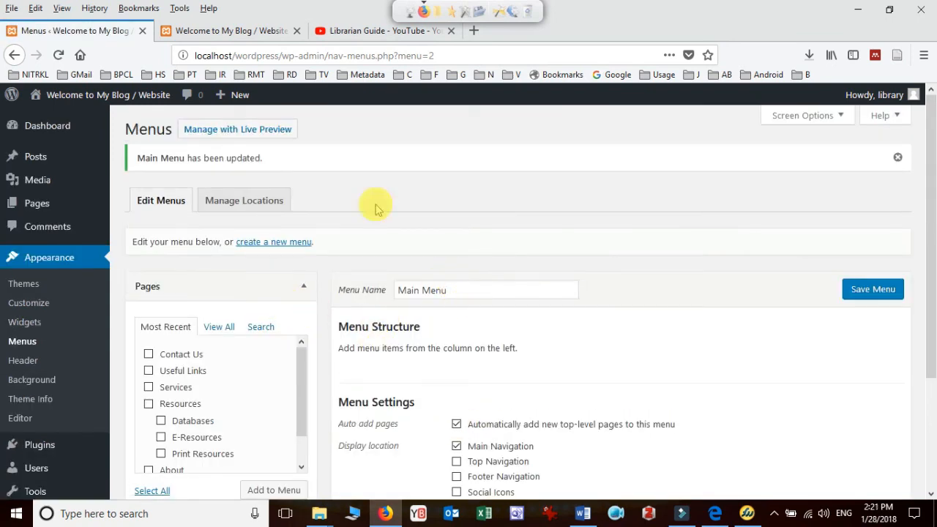
Reload the site's front page to check how the saved menu appears
left_click(235, 31)
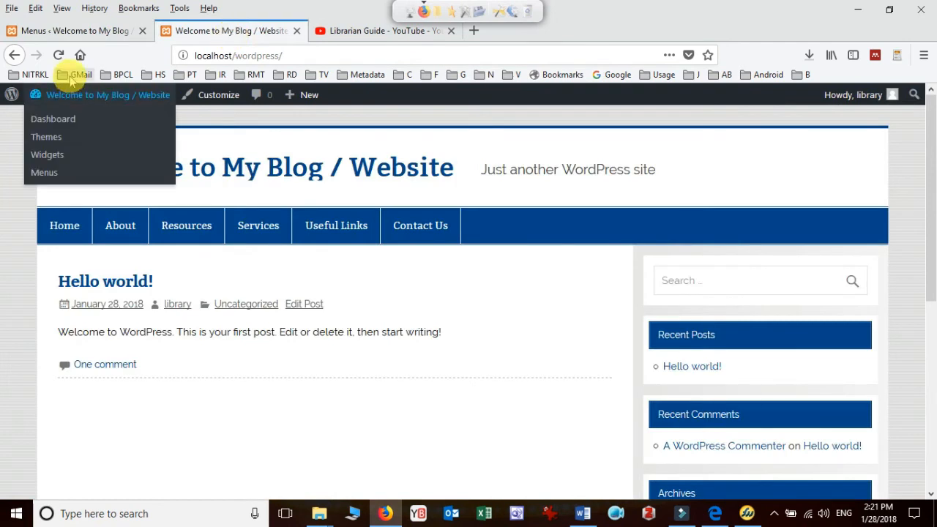
left_click(59, 56)
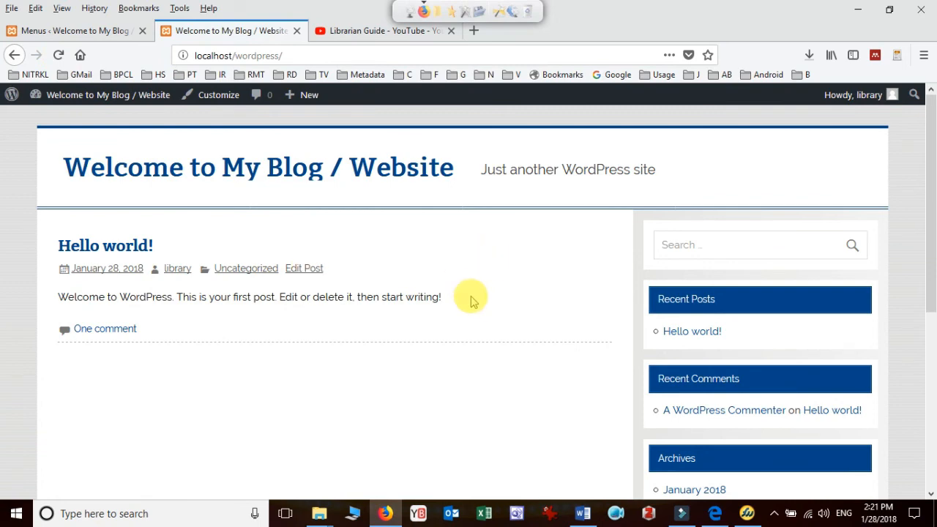
Return to the menu editor, add all the recent pages to Main Menu, save it, and review the site's navigation
key("ctrl+shift+Tab")
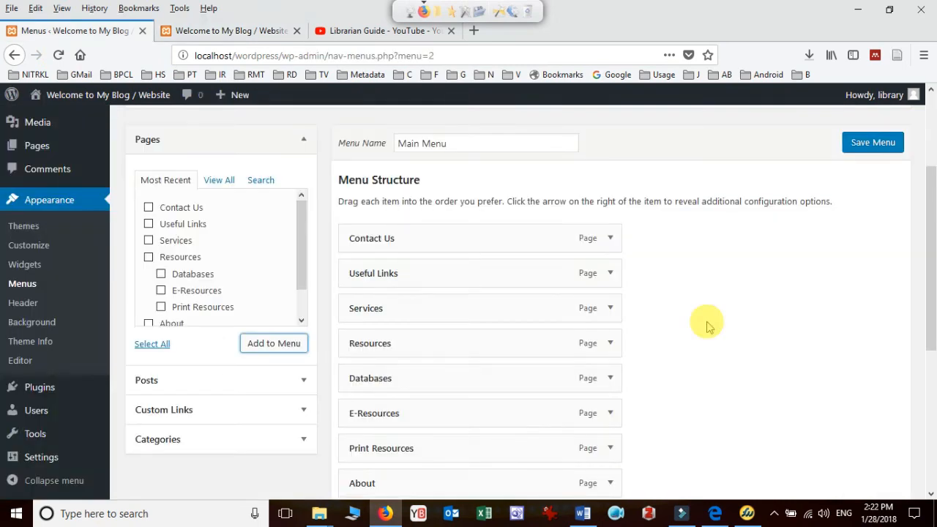
scroll(710, 322, "down", 3)
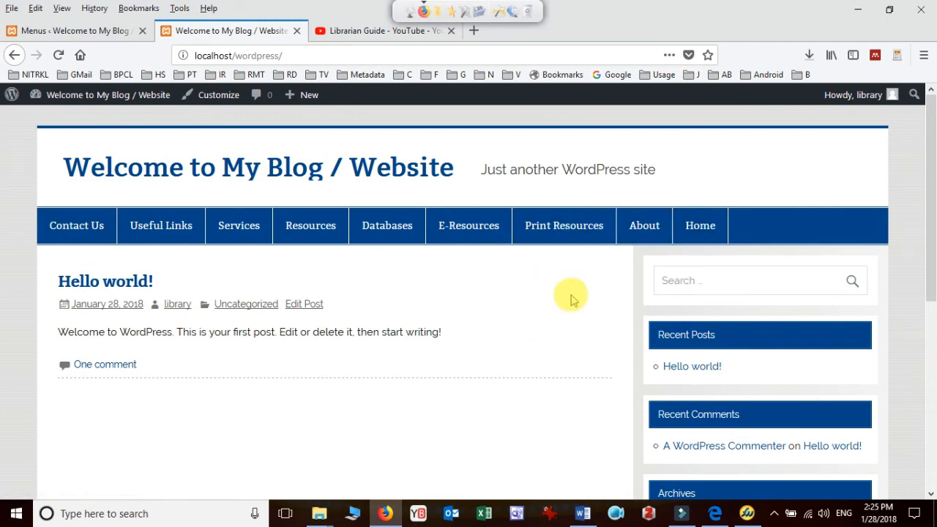
left_click(119, 31)
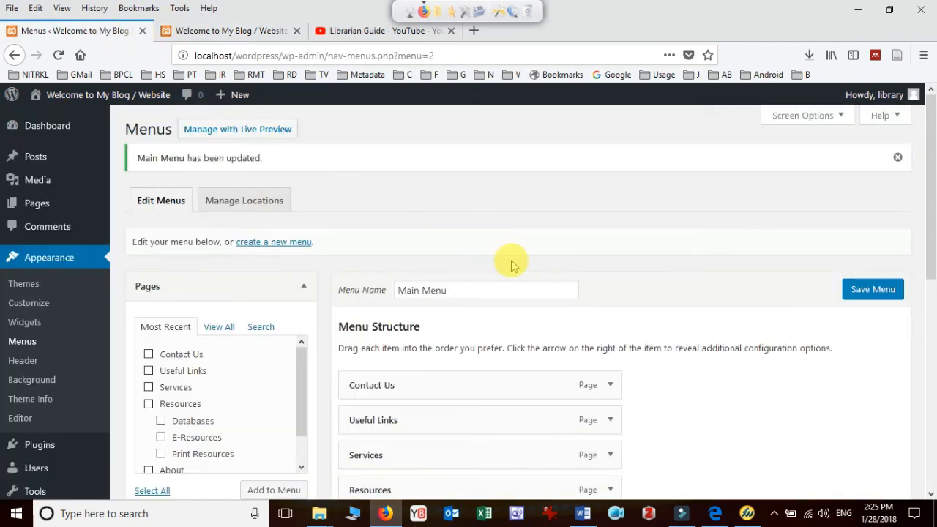
Review the item order and settings of Main Menu and compare them with the navigation bar on the site's front page
scroll(562, 211, "down", 2)
scroll(562, 210, "down", 2)
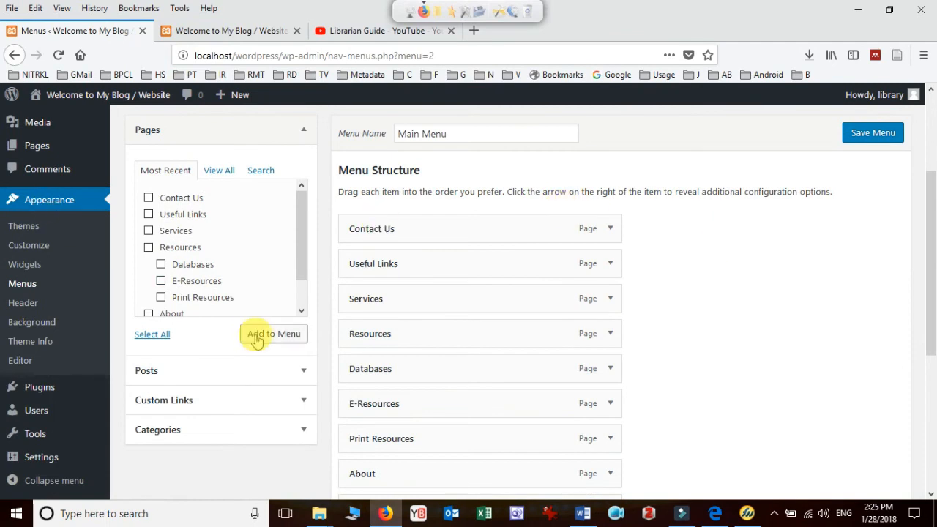
scroll(823, 329, "down", 4)
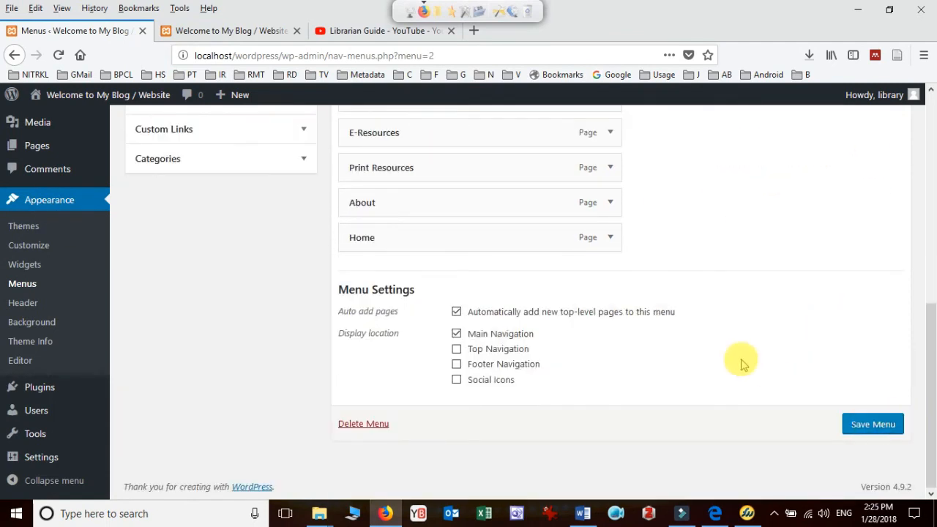
scroll(739, 362, "up", 2)
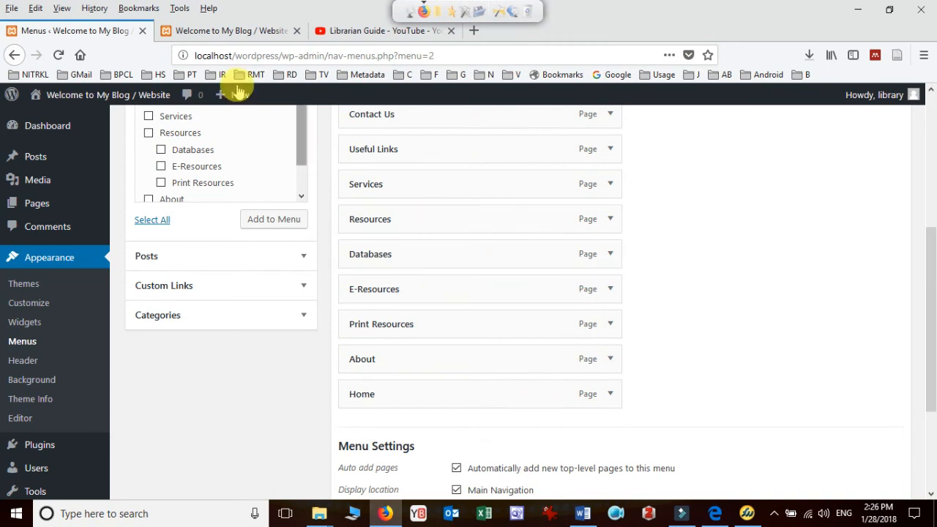
left_click(226, 32)
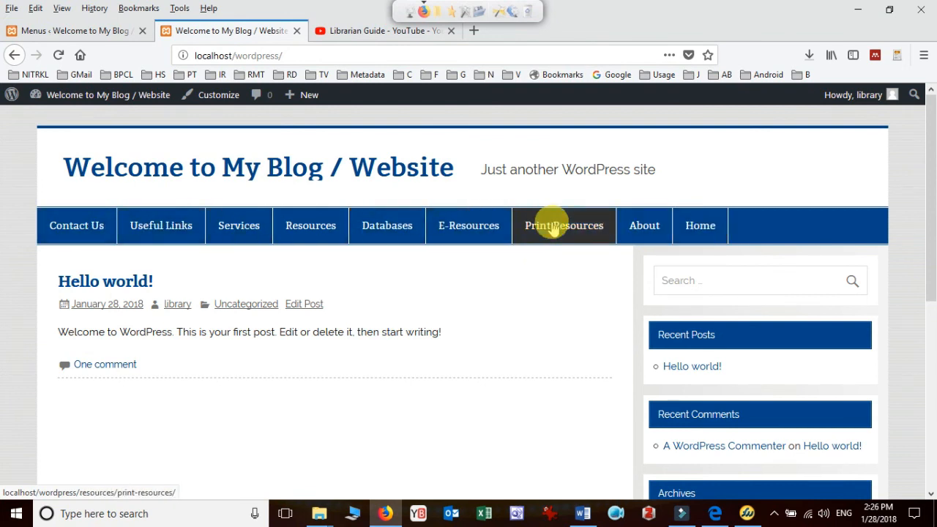
left_click(108, 34)
Reorder Main Menu as Home, About, Resources, Print Resources, E-Resources, Databases, Services, Useful Links, Contact Us
scroll(535, 263, "up", 2)
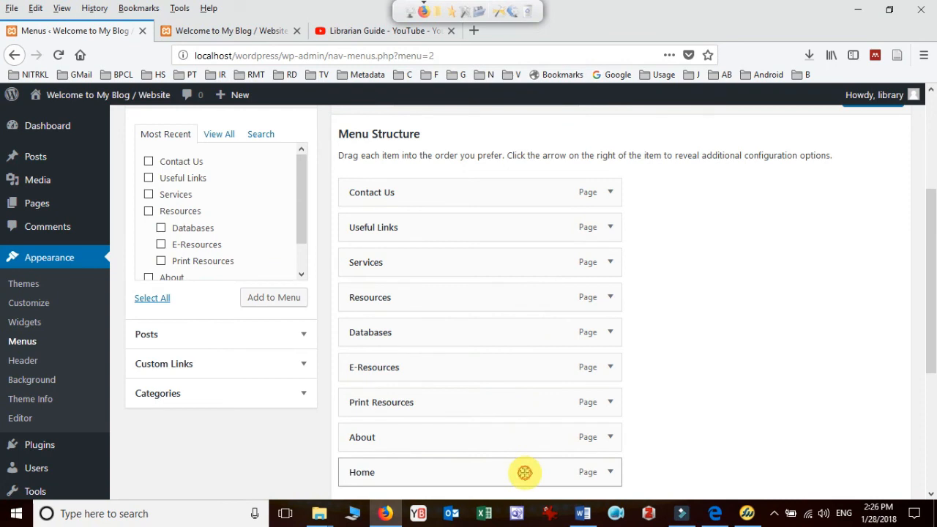
left_click_drag(523, 461, 522, 182)
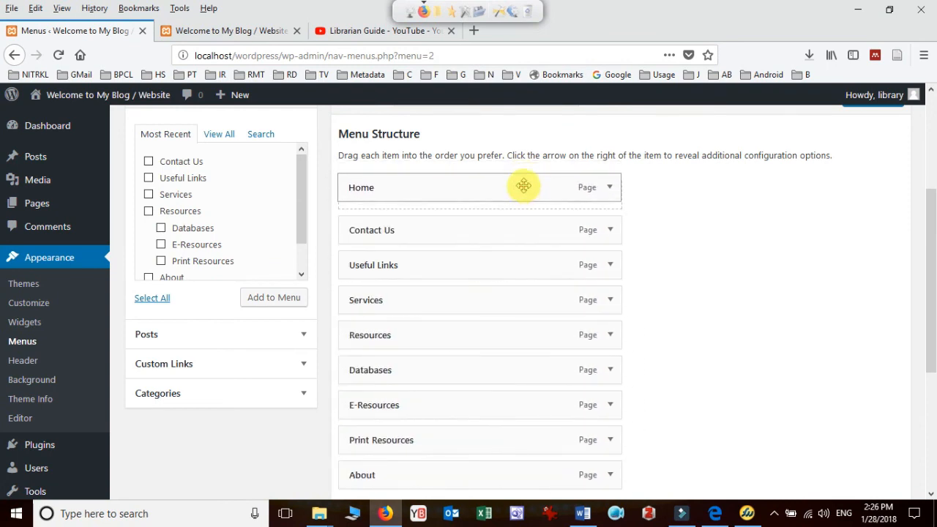
left_click_drag(463, 476, 465, 234)
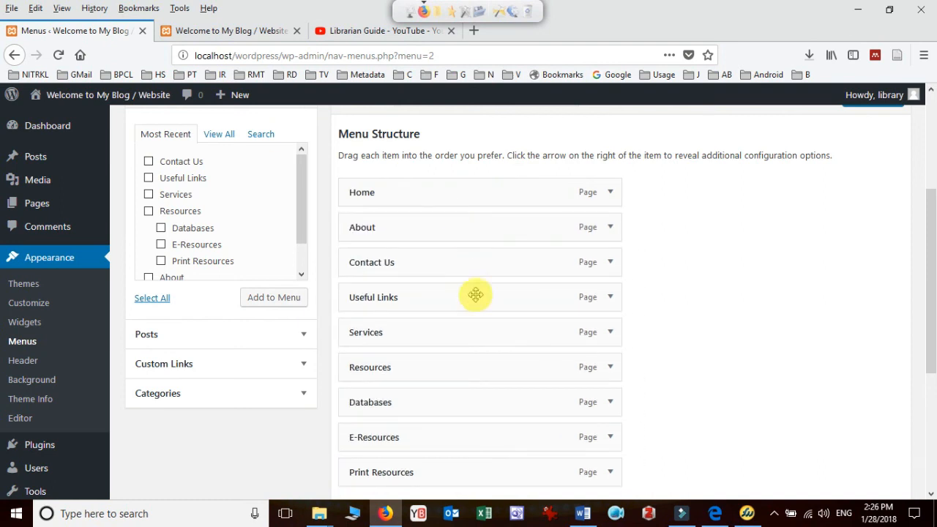
left_click_drag(466, 469, 469, 264)
left_click_drag(434, 470, 443, 299)
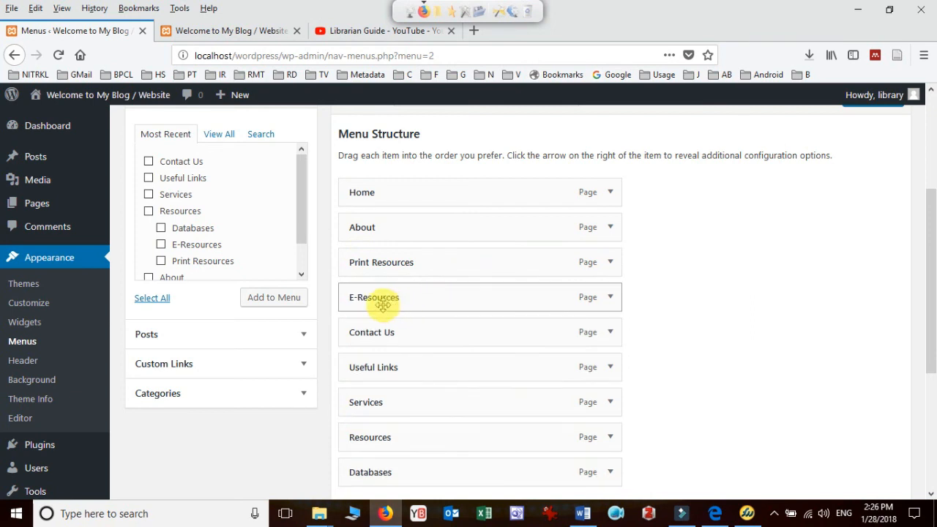
left_click_drag(401, 471, 414, 330)
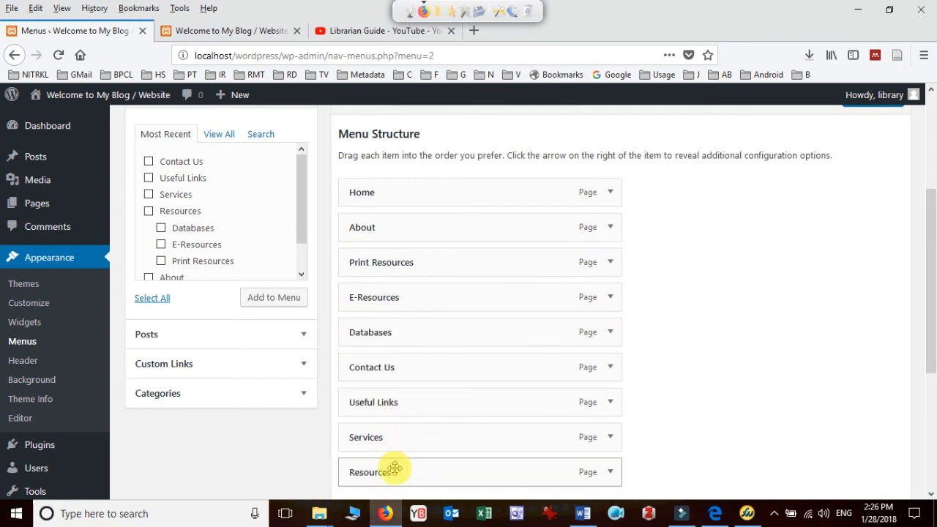
left_click_drag(395, 468, 398, 265)
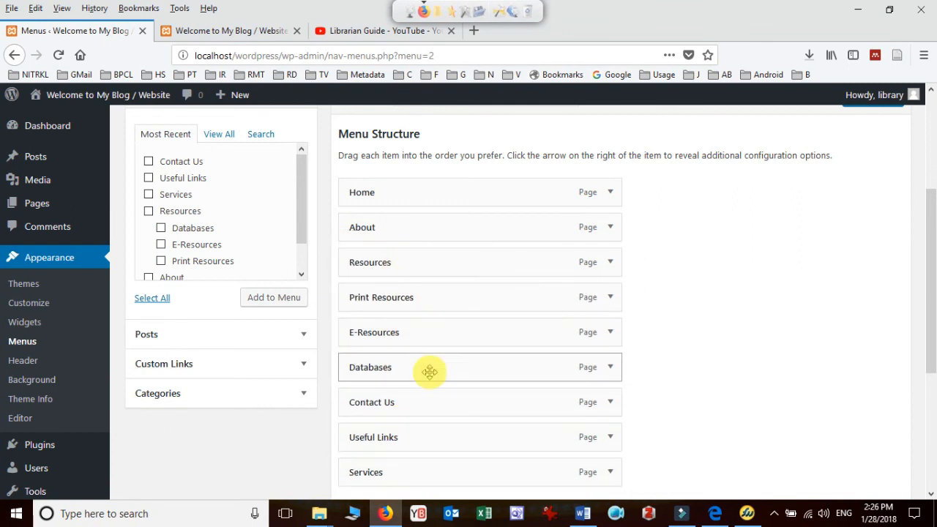
left_click_drag(391, 439, 388, 402)
left_click_drag(382, 474, 383, 409)
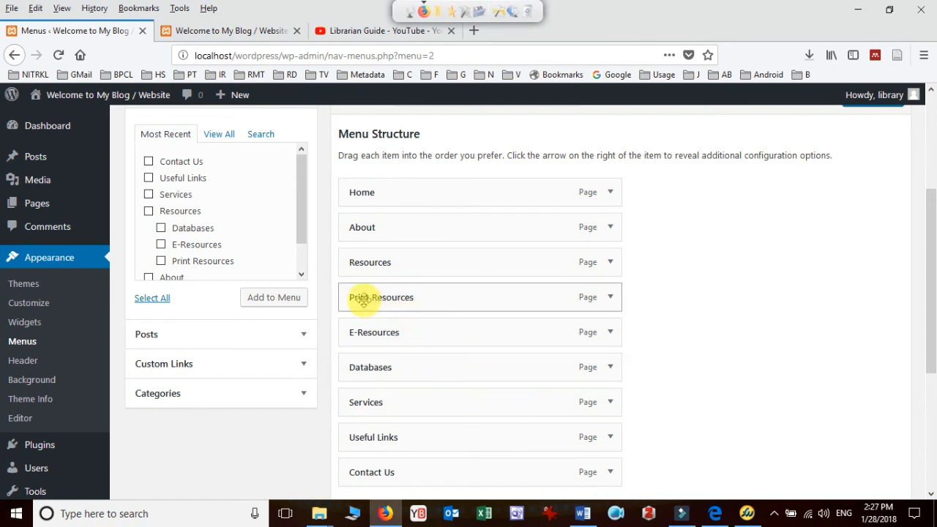
Nest Print Resources, E-Resources and Databases as sub items under Resources, and save Main Menu
mouse_move(362, 297)
left_mouse_down()
mouse_move(386, 299)
mouse_move(377, 293)
left_mouse_up()
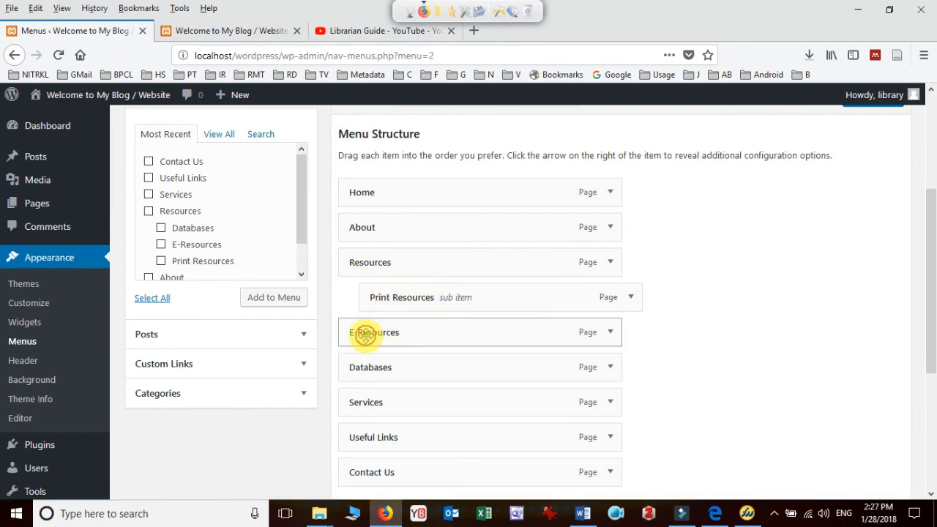
left_click_drag(365, 335, 387, 331)
left_click_drag(359, 366, 377, 358)
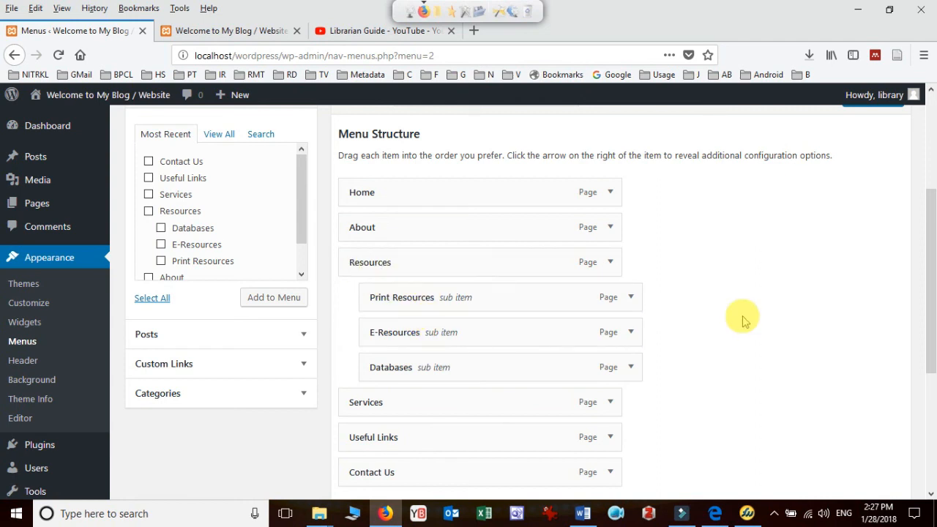
scroll(740, 315, "down", 5)
left_click(875, 430)
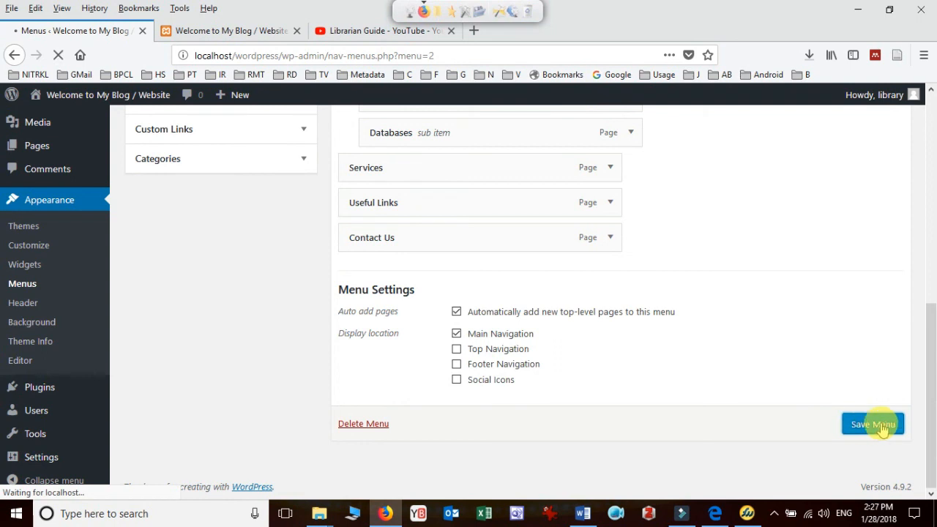
Reload the site's front page, check the order of the navigation and the Resources submenu, and return to the menu editor
left_click(238, 31)
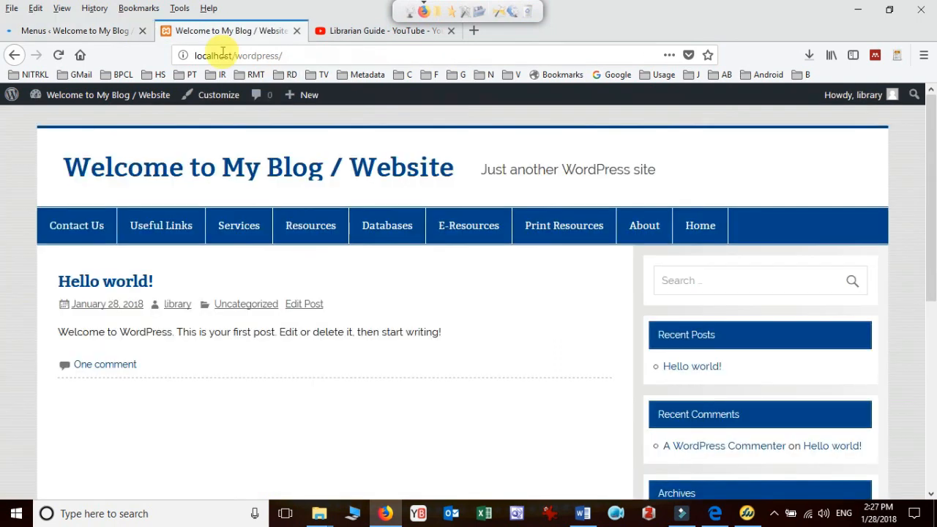
left_click(58, 57)
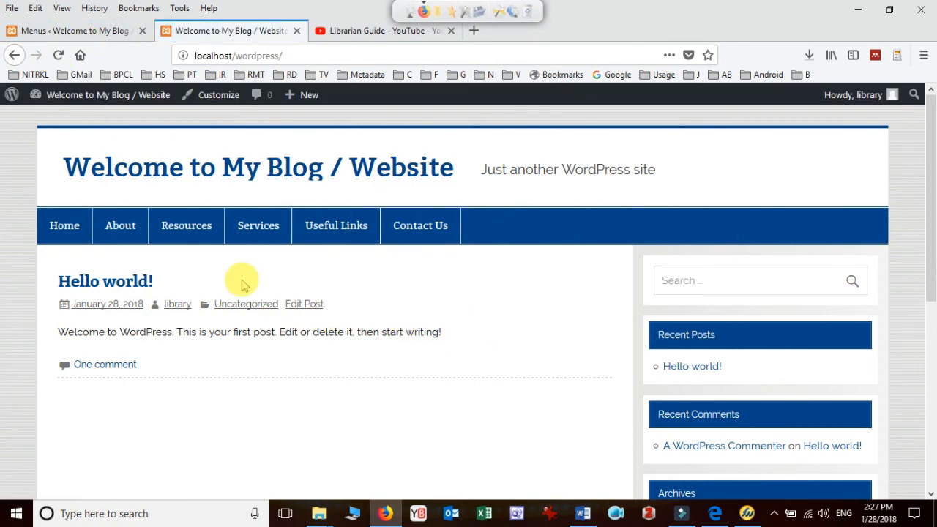
mouse_move(185, 231)
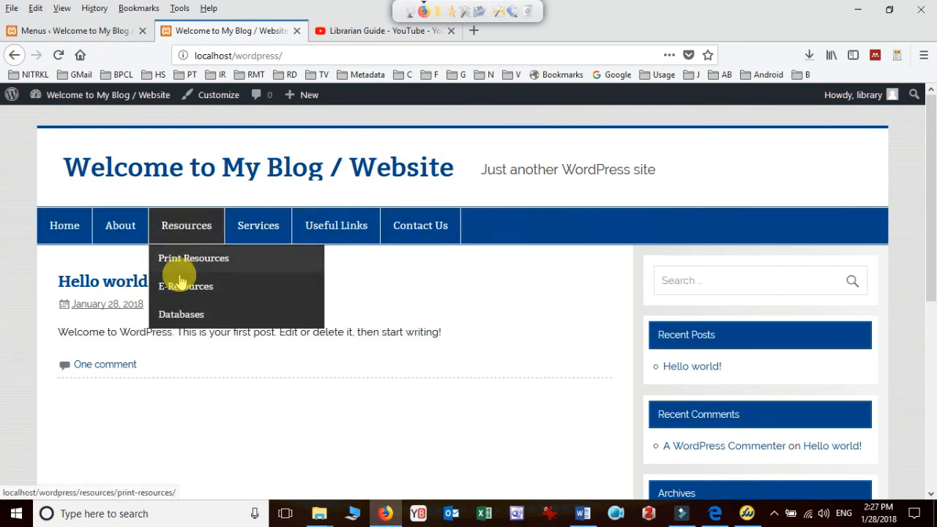
left_click(90, 32)
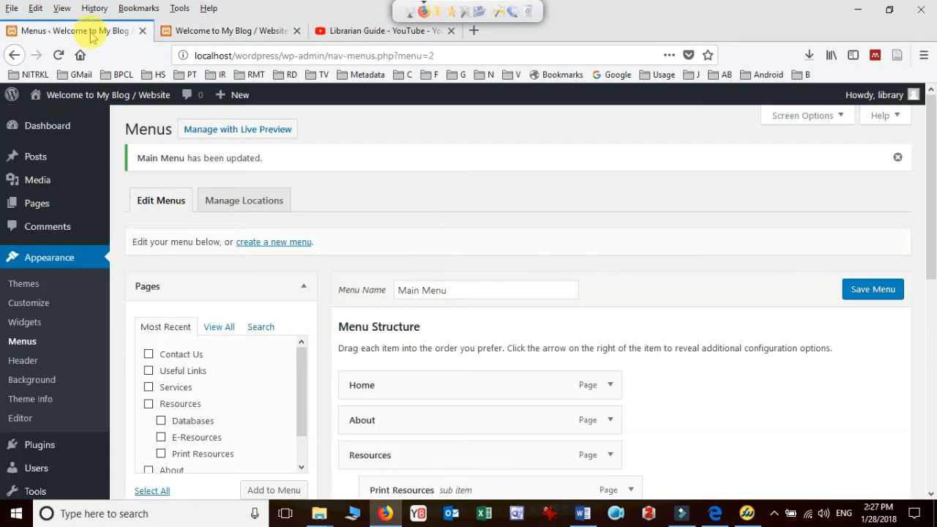